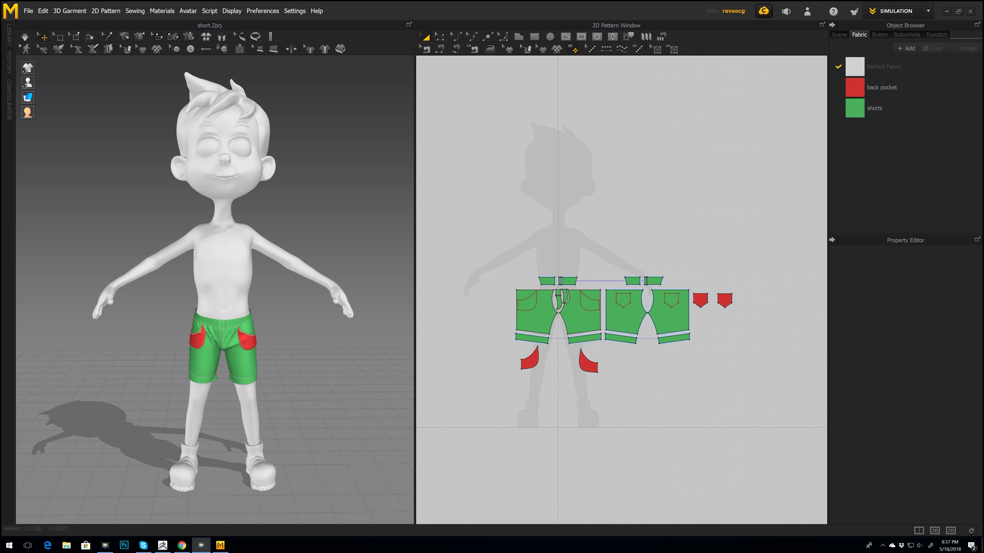
Switch to the browser, maximize the 3D Gladiator page and look through the first images of its model gallery
drag(983, 71, 412, 94)
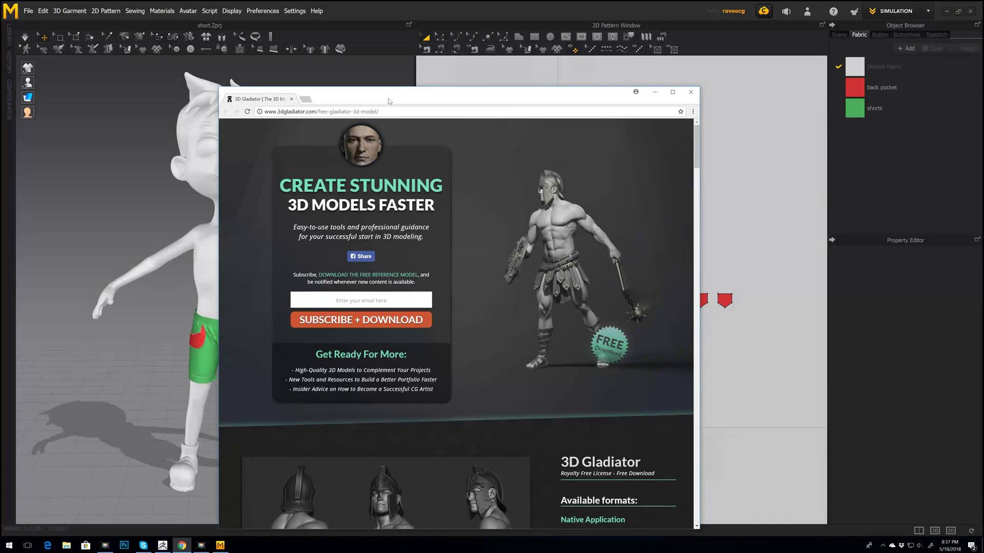
double_click(389, 101)
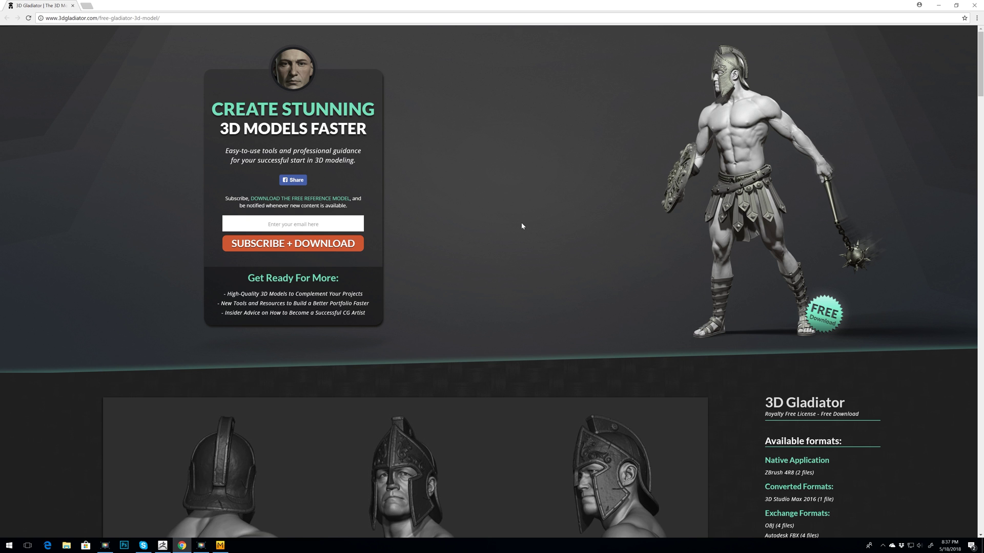
scroll(521, 226, down, 6)
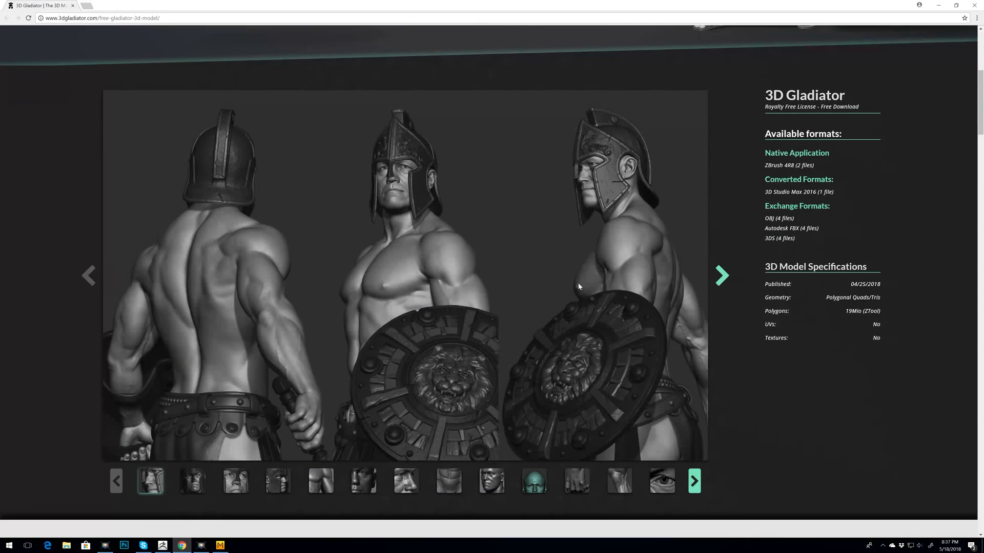
click(722, 277)
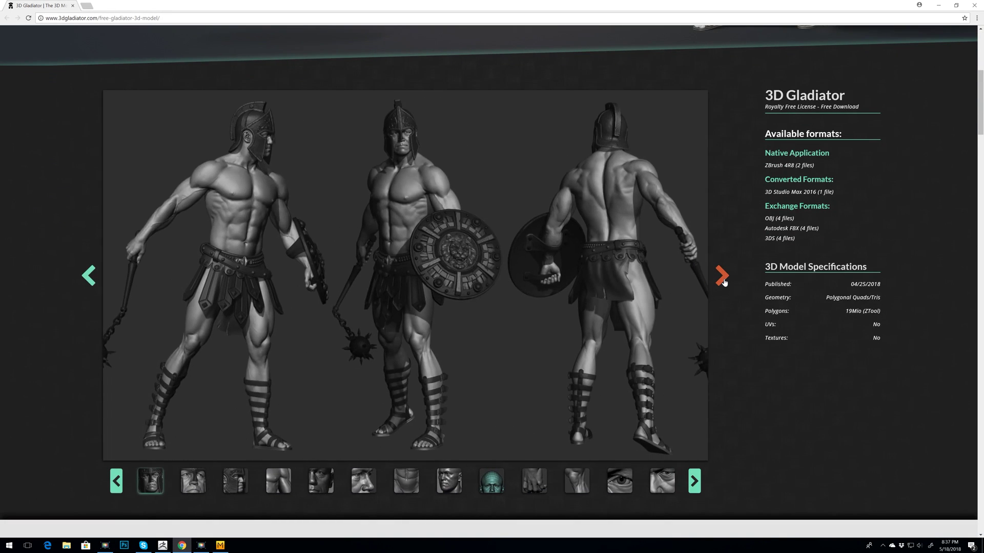
click(722, 277)
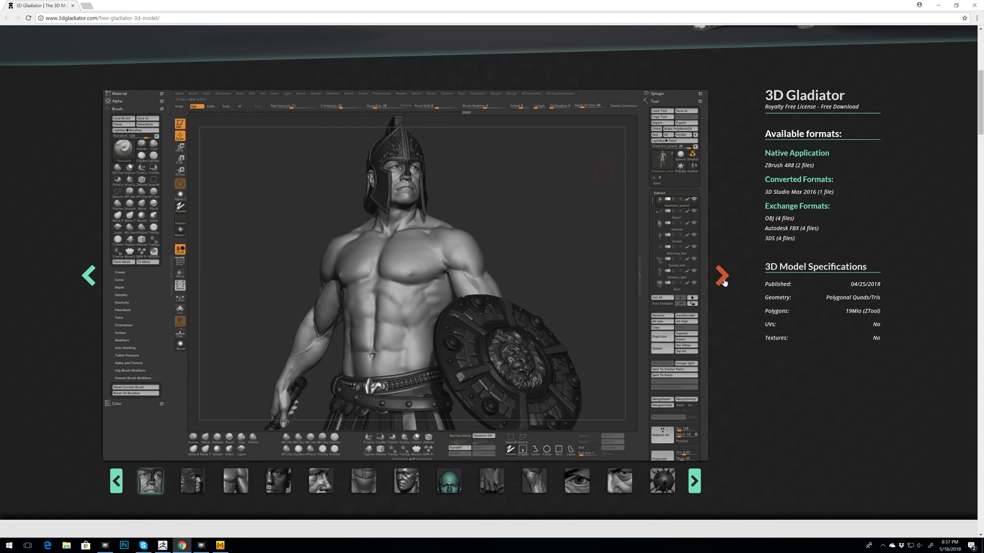
click(722, 278)
Read through the 3D Gladiator article for the package contents and usage terms, ending back at the sign-up form
scroll(741, 343, down, 5)
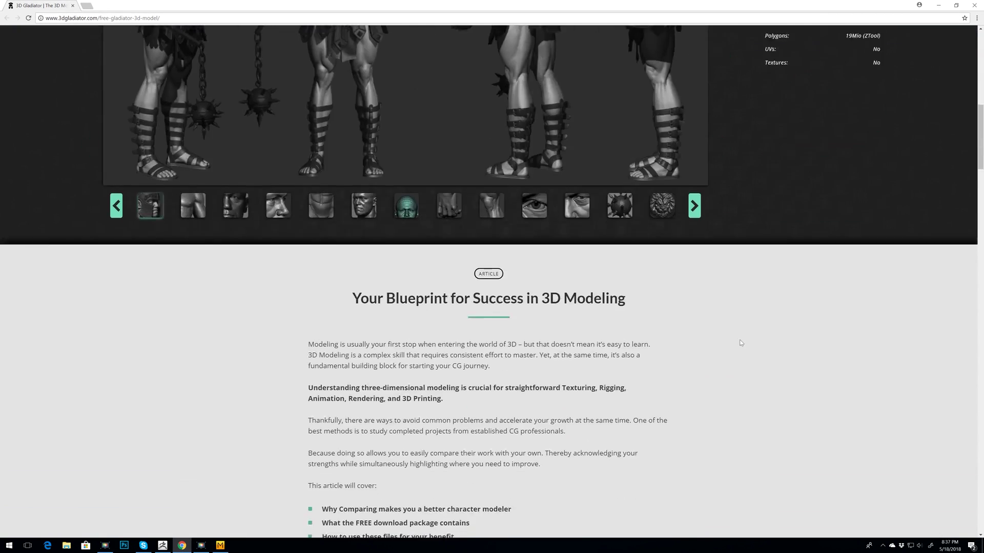
scroll(741, 343, down, 20)
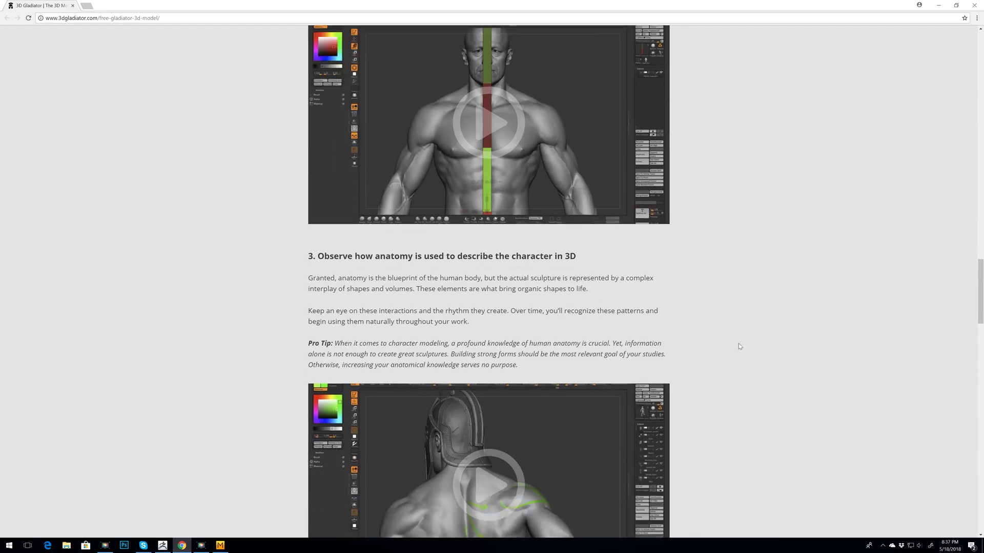
scroll(739, 346, down, 20)
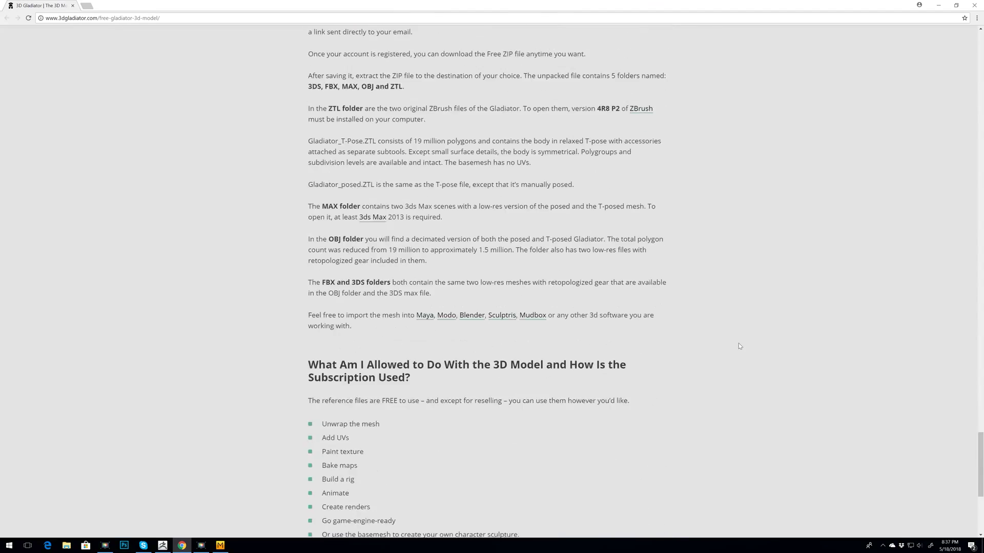
scroll(739, 347, up, 4)
scroll(739, 347, down, 5)
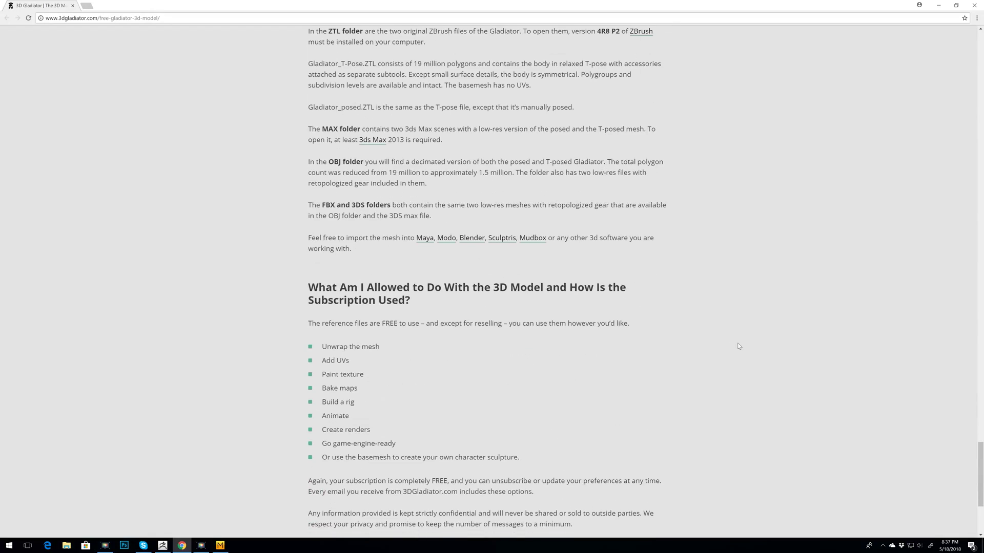
click(909, 457)
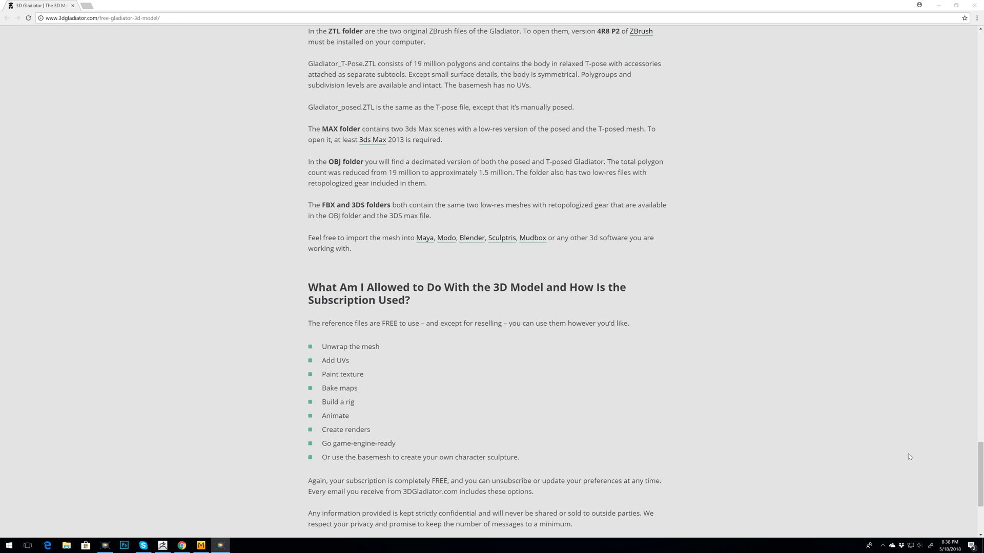
scroll(683, 374, up, 15)
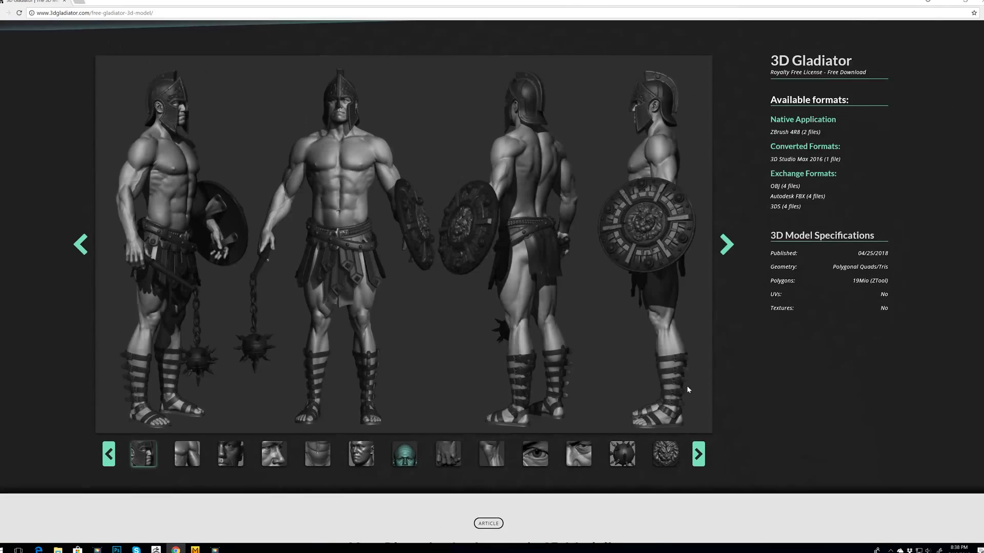
scroll(680, 402, up, 5)
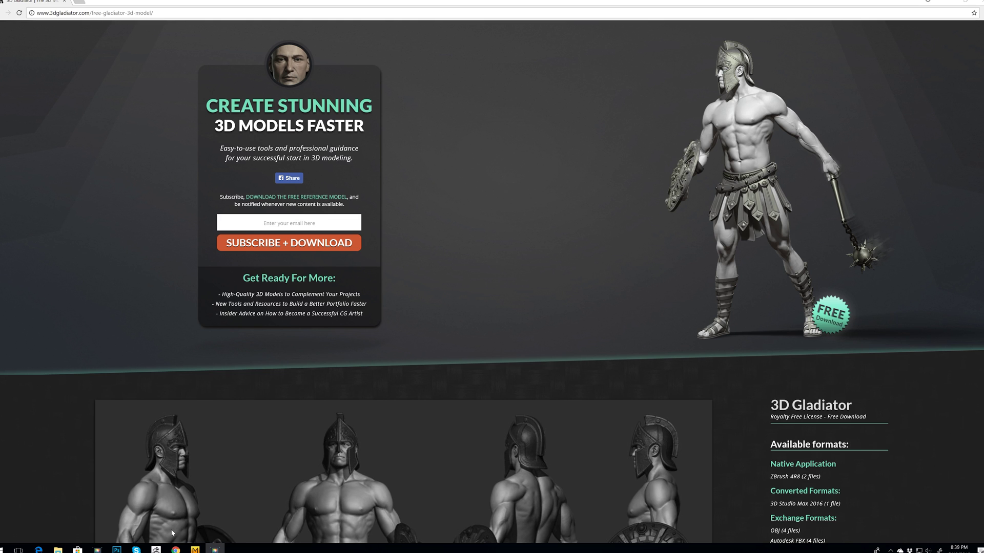
Switch to ZBrush and change the gladiator's material to the grey BasicMaterial2
click(156, 549)
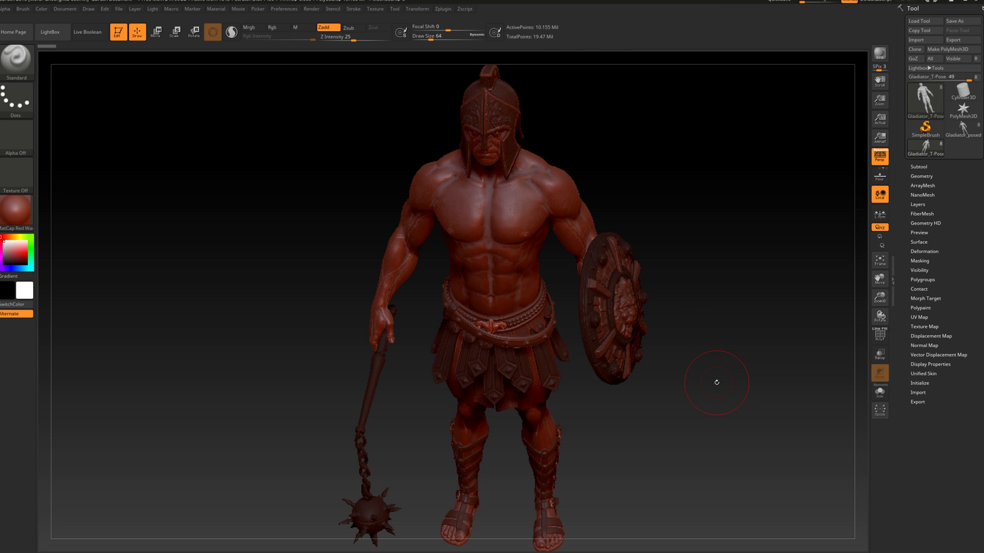
drag(716, 382, 774, 378)
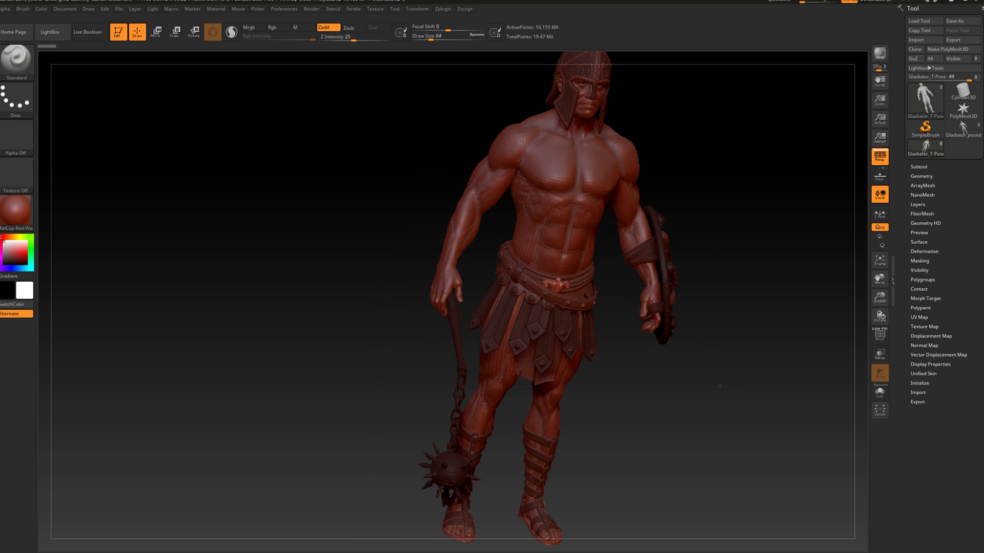
click(10, 209)
click(138, 336)
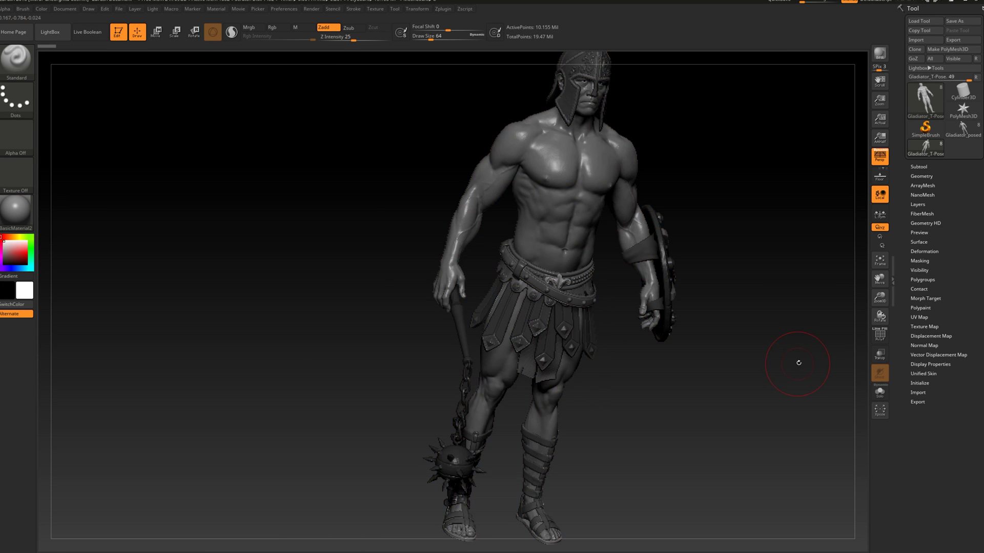
Inspect the gladiator's torso and lion shield up close and reduce the brush draw size to 29
drag(797, 362, 740, 213)
drag(744, 276, 742, 279)
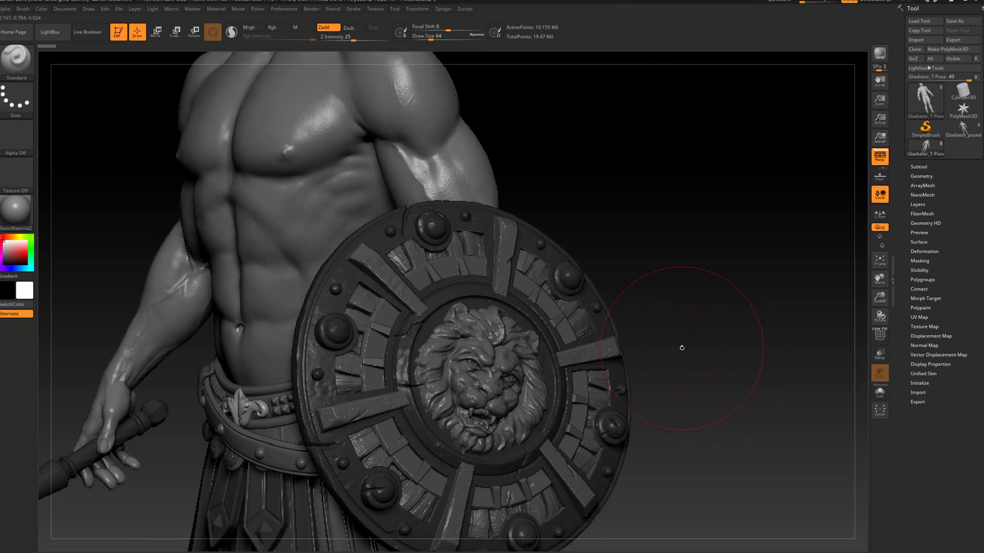
key(s)
drag(681, 347, 669, 347)
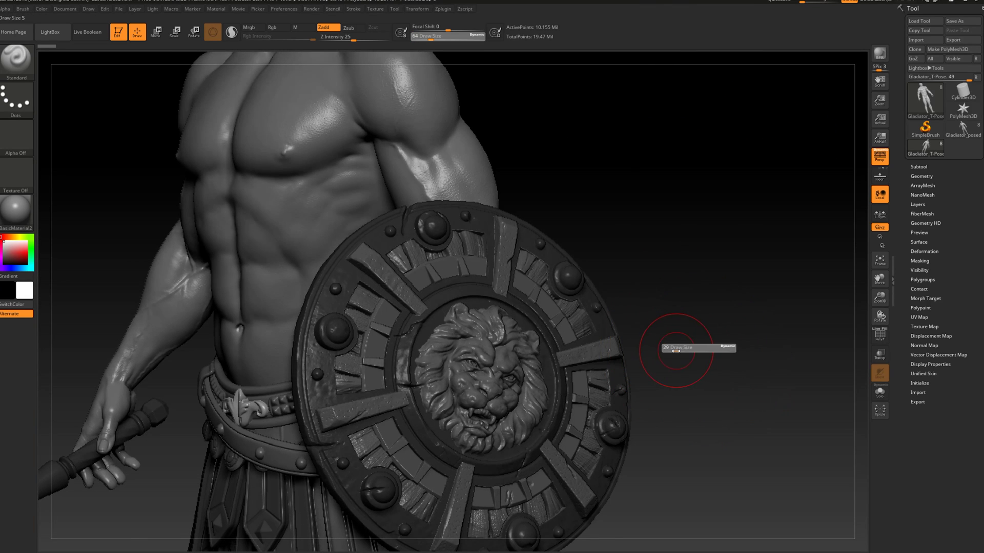
Isolate the gladiator's body in Solo mode and examine the head, torso and arm anatomy
alt+drag(590, 110, 615, 399)
drag(584, 302, 628, 300)
click(879, 392)
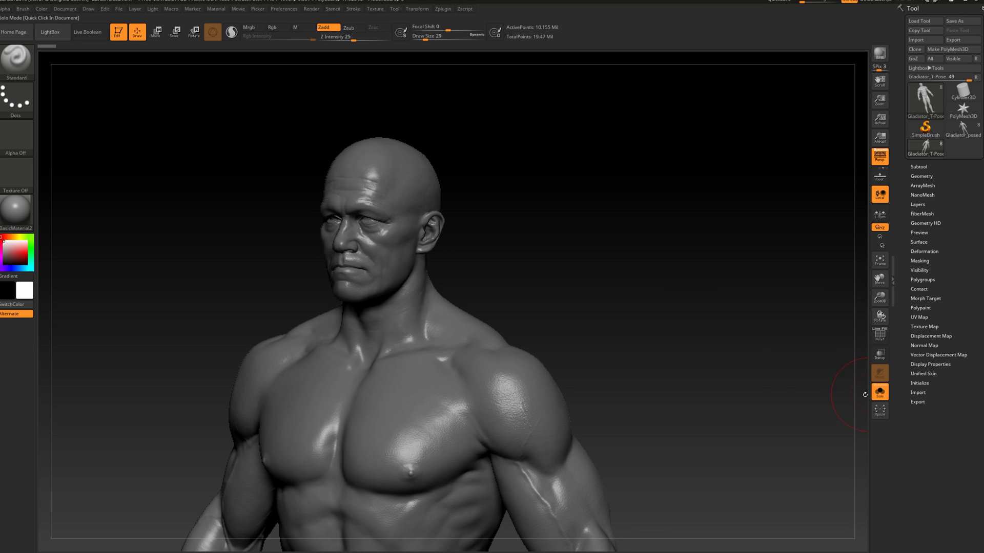
drag(728, 364, 787, 222)
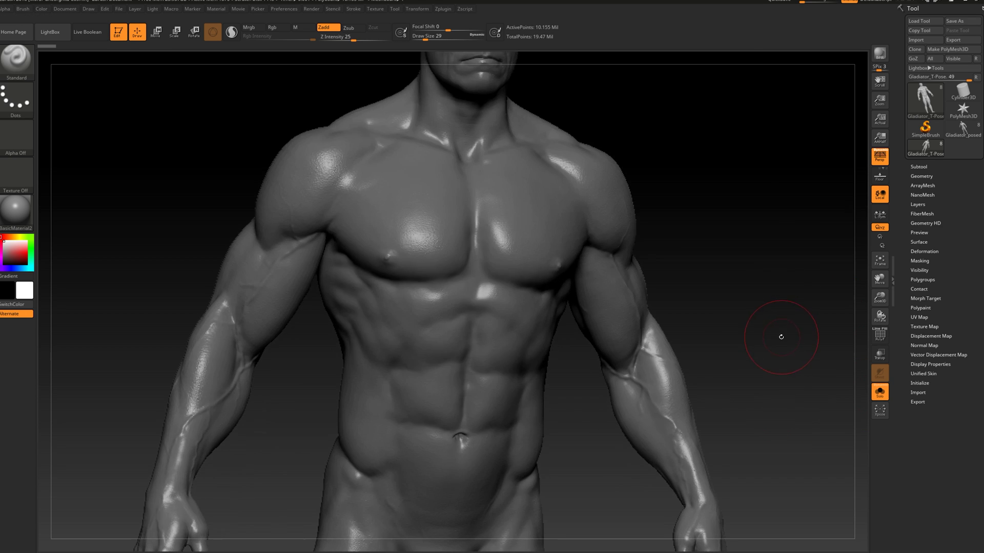
drag(779, 336, 768, 451)
Make the Gladiator_posed tool active and examine the posed body
click(964, 131)
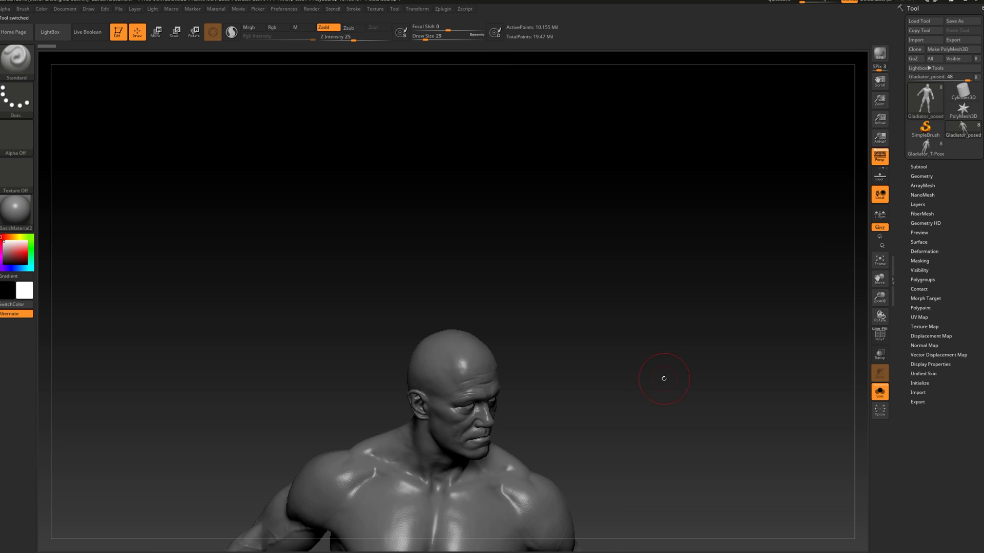
alt+drag(663, 375, 718, 359)
alt+drag(687, 476, 690, 276)
drag(738, 307, 708, 263)
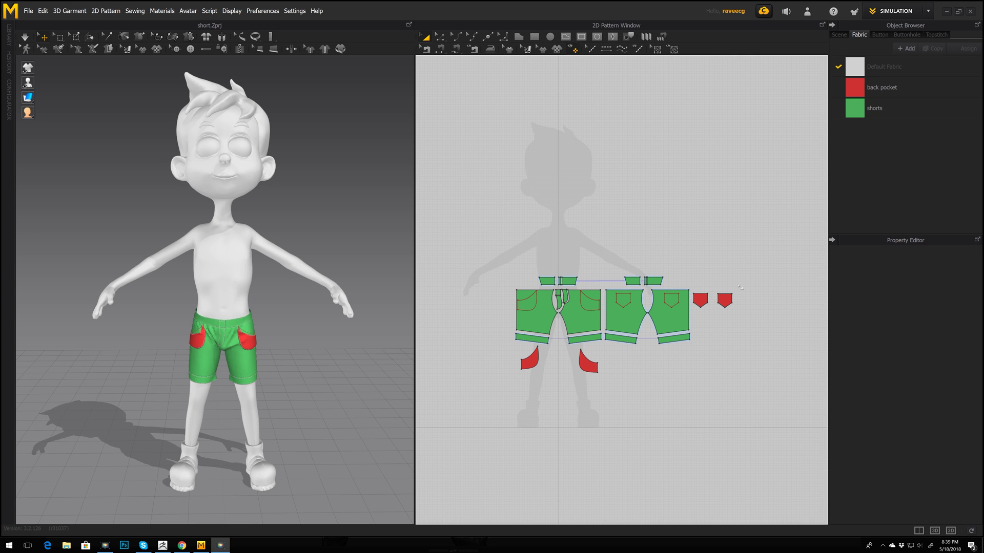
Move all the shorts and pocket patterns together to the right of the avatar silhouette, leaving them deselected
drag(479, 215, 784, 400)
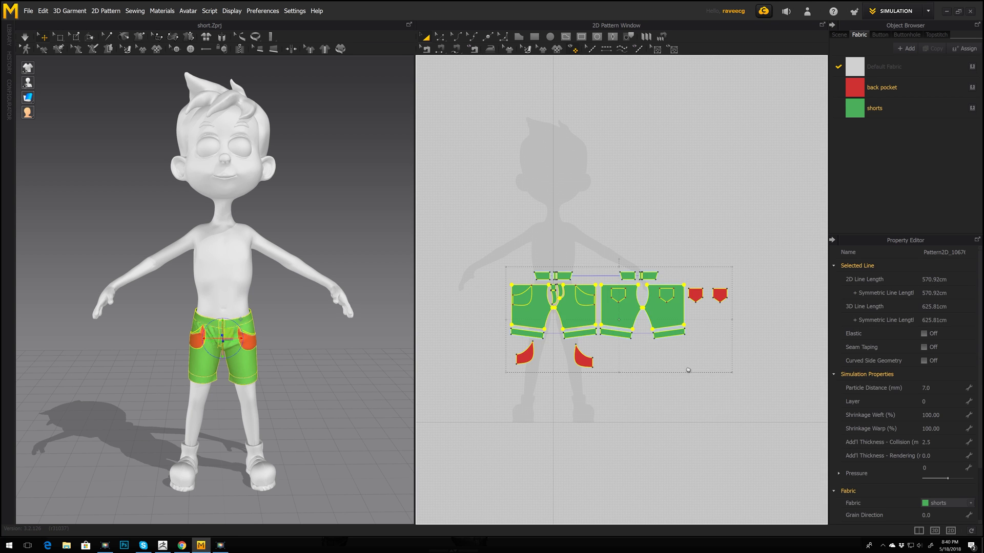
middle_drag(687, 371, 637, 378)
drag(622, 326, 765, 323)
middle_drag(585, 189, 621, 223)
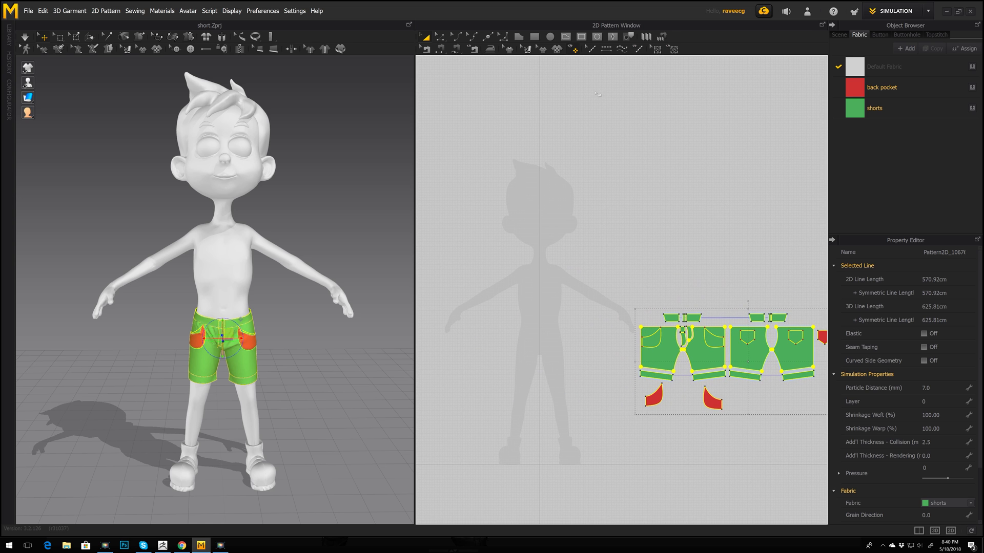
click(618, 215)
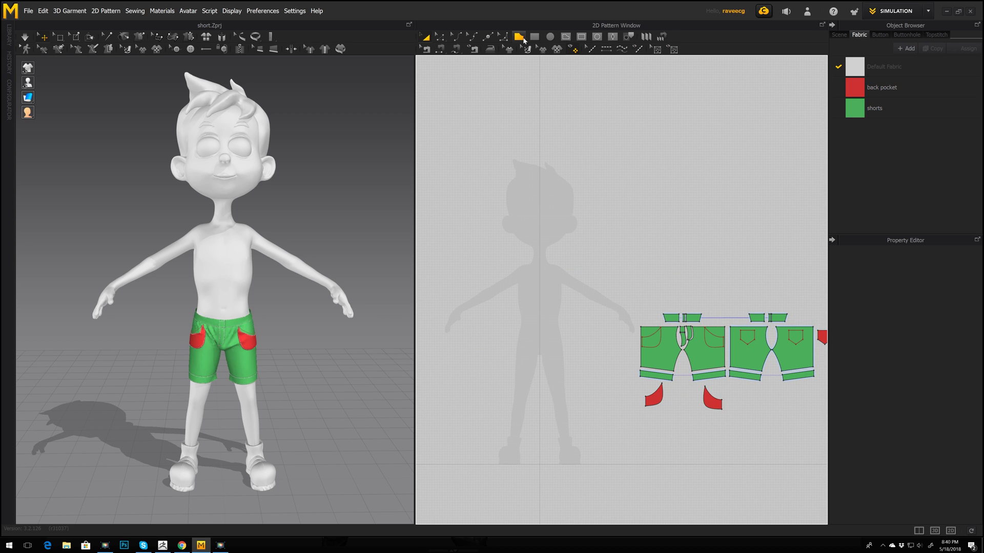
Draw a closed six-point polygon pattern for half the shirt front, with a vertical edge about 32.5 cm long on the silhouette's centre line
click(523, 39)
scroll(505, 260, up, 2)
scroll(525, 271, down, 7)
scroll(526, 274, down, 2)
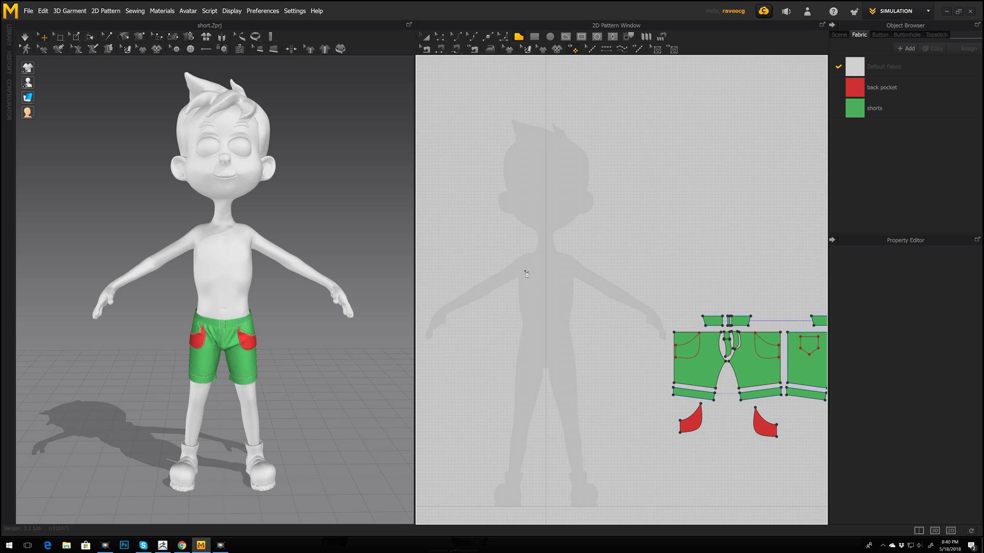
middle_drag(562, 356, 567, 262)
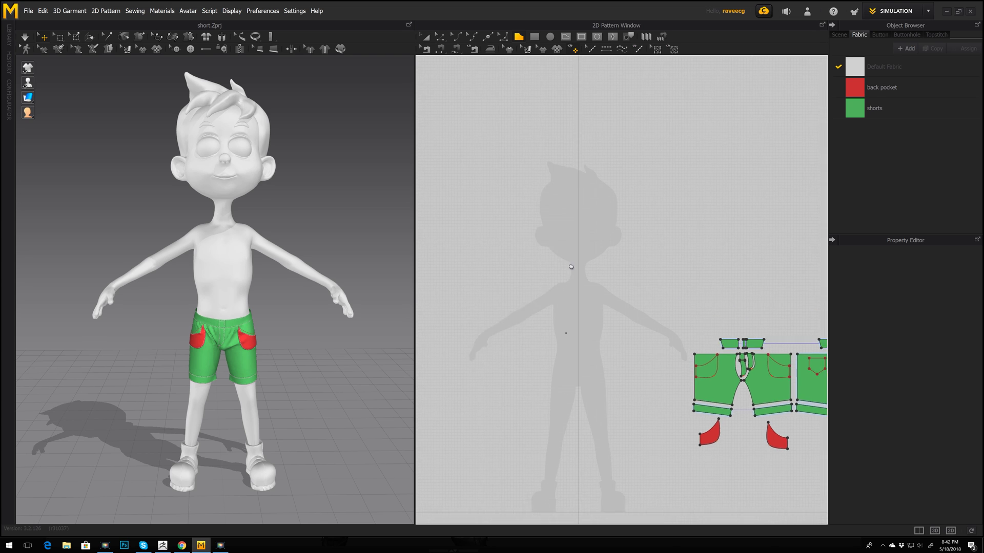
scroll(567, 262, up, 3)
click(544, 199)
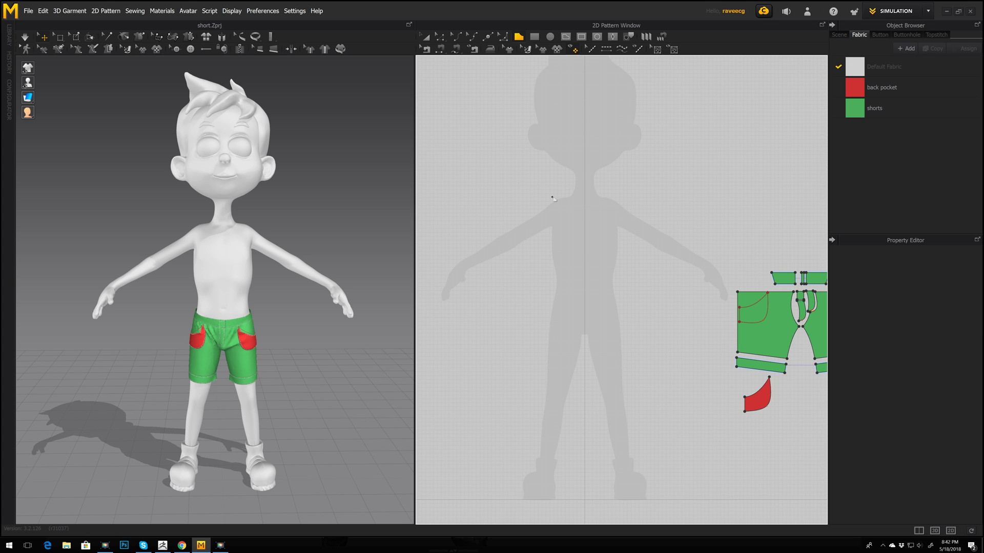
click(551, 197)
click(571, 188)
click(585, 211)
click(584, 336)
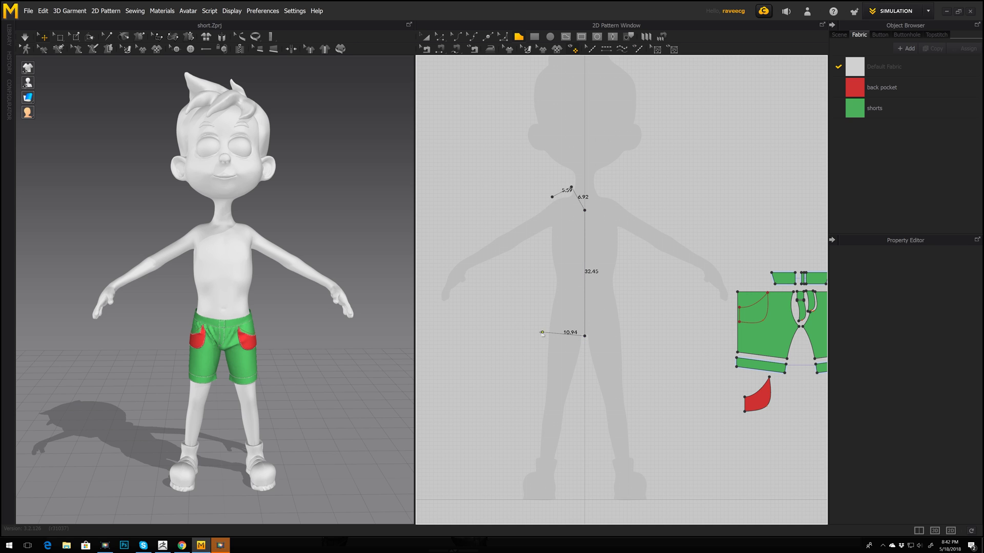
click(533, 336)
click(534, 237)
click(552, 197)
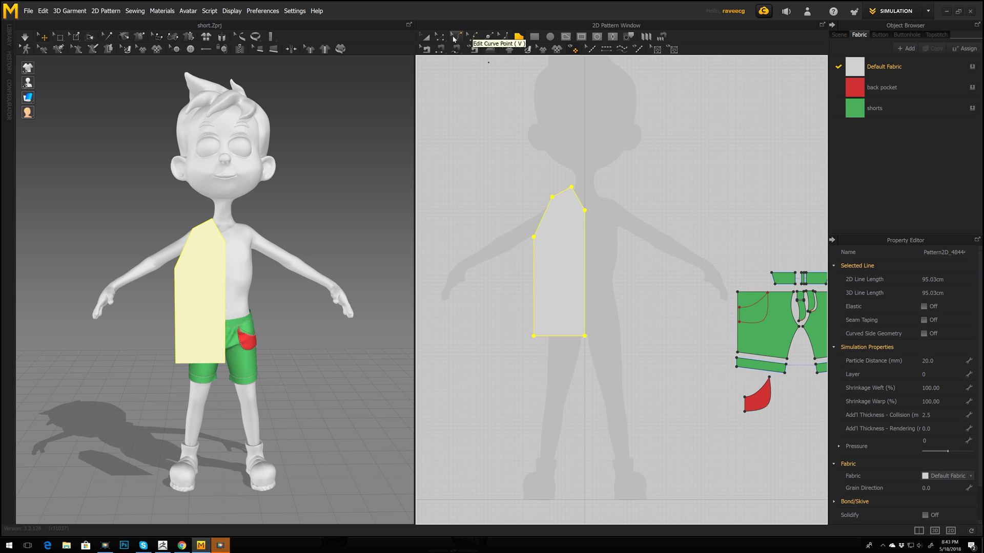
Curve the half shirt's armhole inward to about 12.6 cm long and its neckline to about 7.4 cm
click(455, 37)
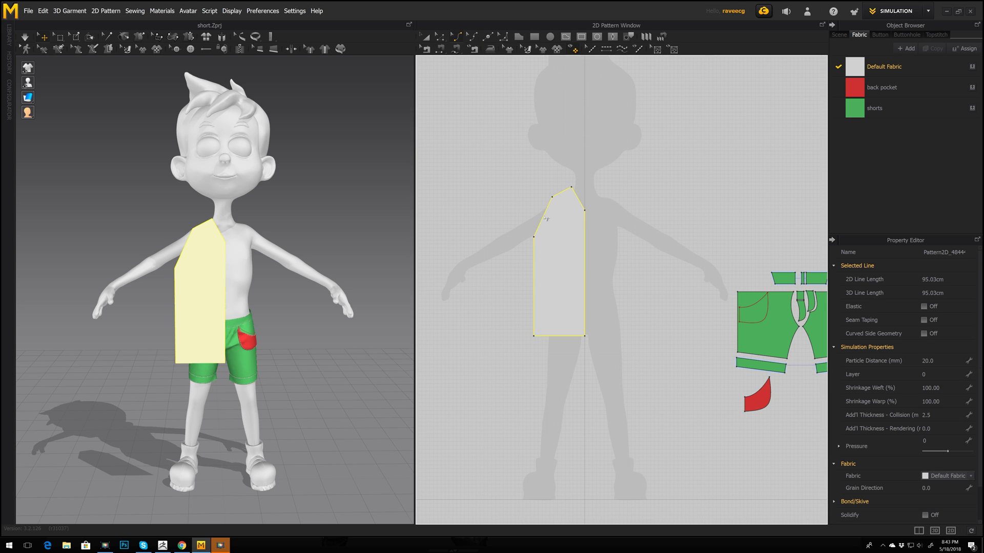
drag(547, 220, 553, 224)
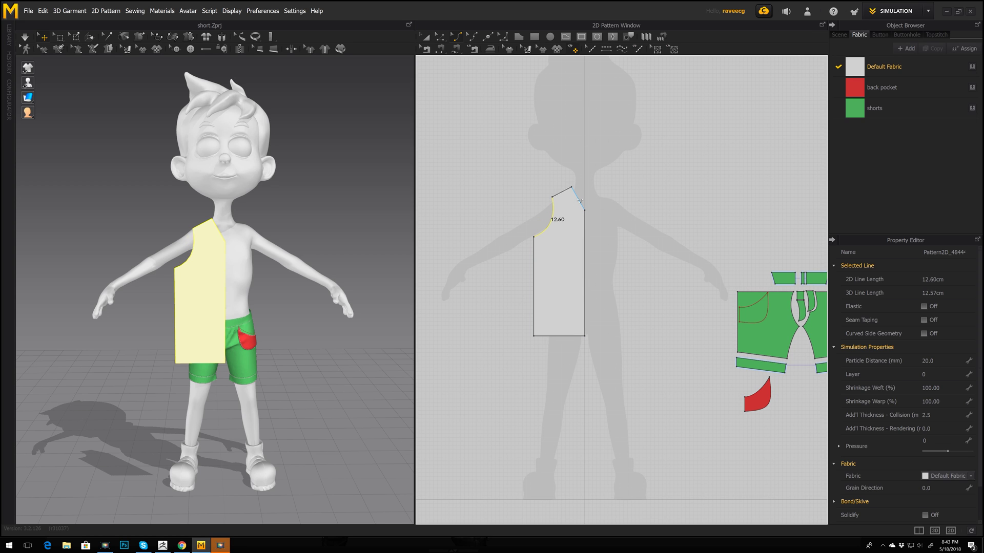
click(579, 201)
drag(575, 203, 576, 204)
Unfold the half shirt pattern across its vertical centre edge to make the full front piece
click(427, 38)
click(439, 38)
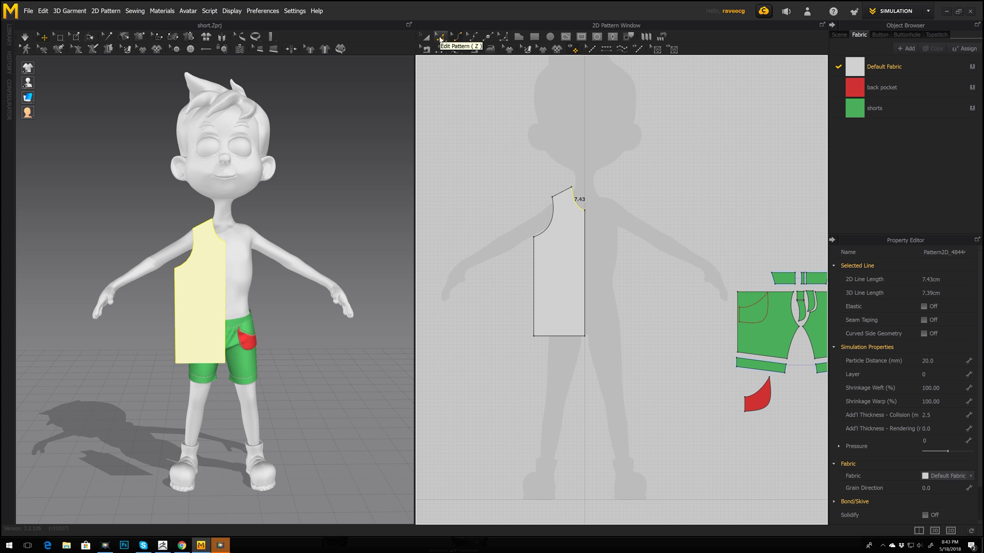
click(587, 280)
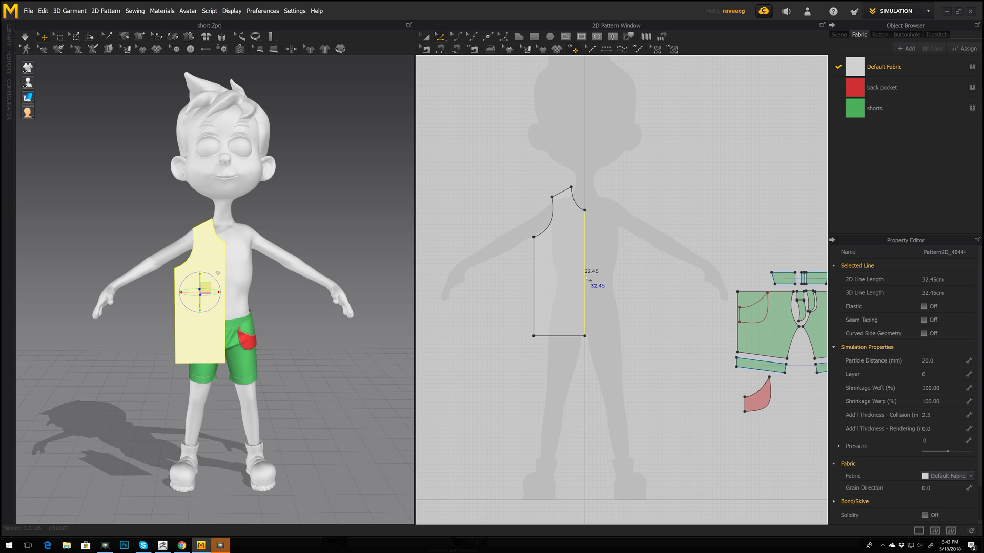
right_click(589, 279)
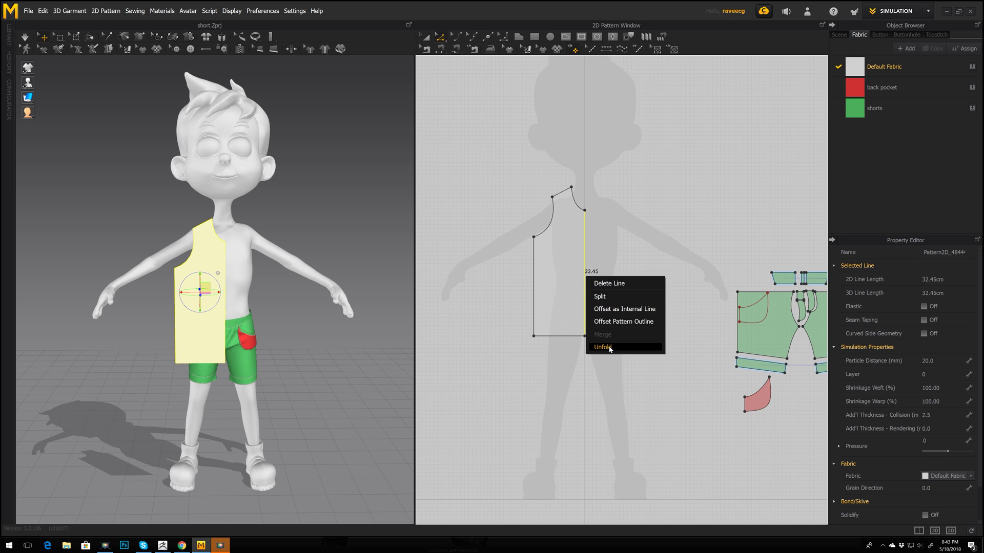
click(604, 348)
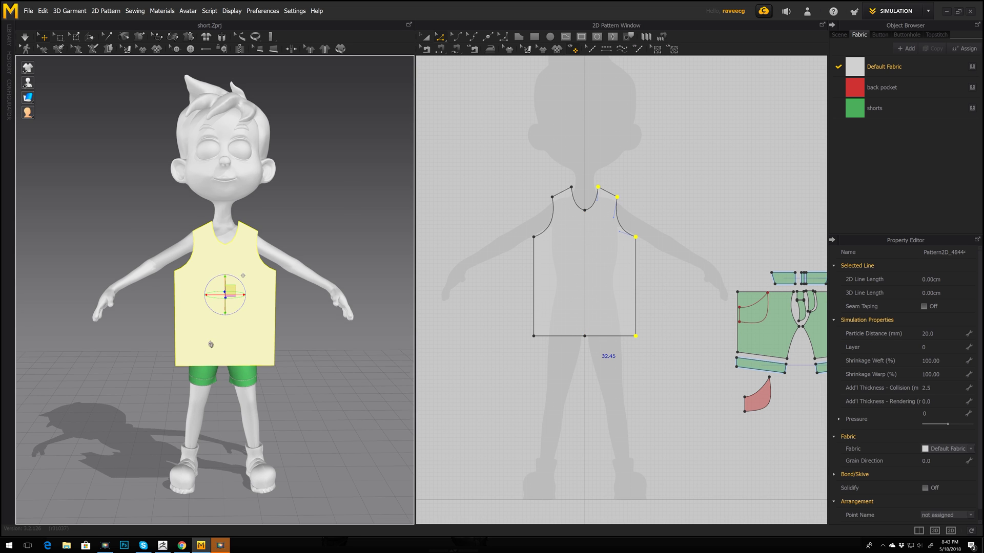
Increase the gizmo scale in the 3D view
right_drag(211, 345, 213, 345)
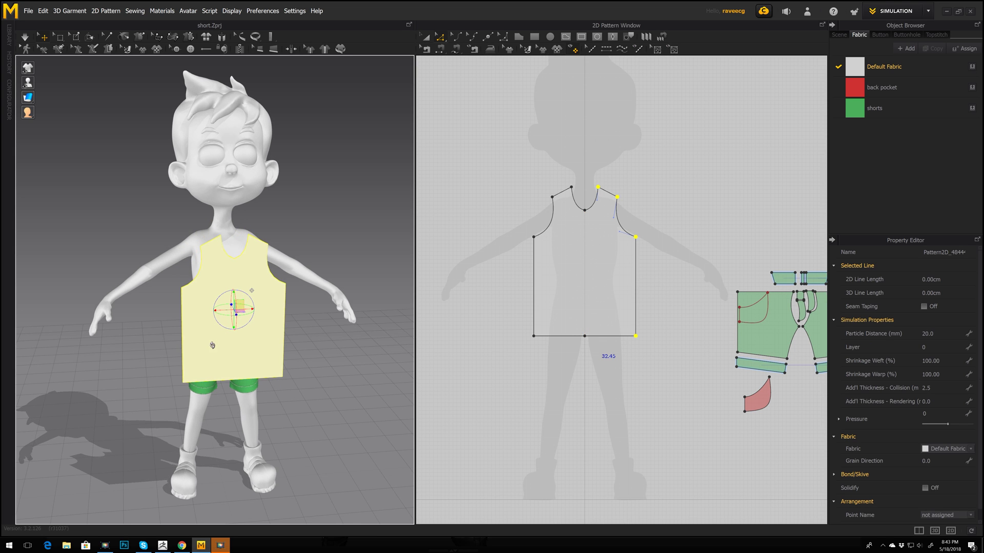
right_click(337, 324)
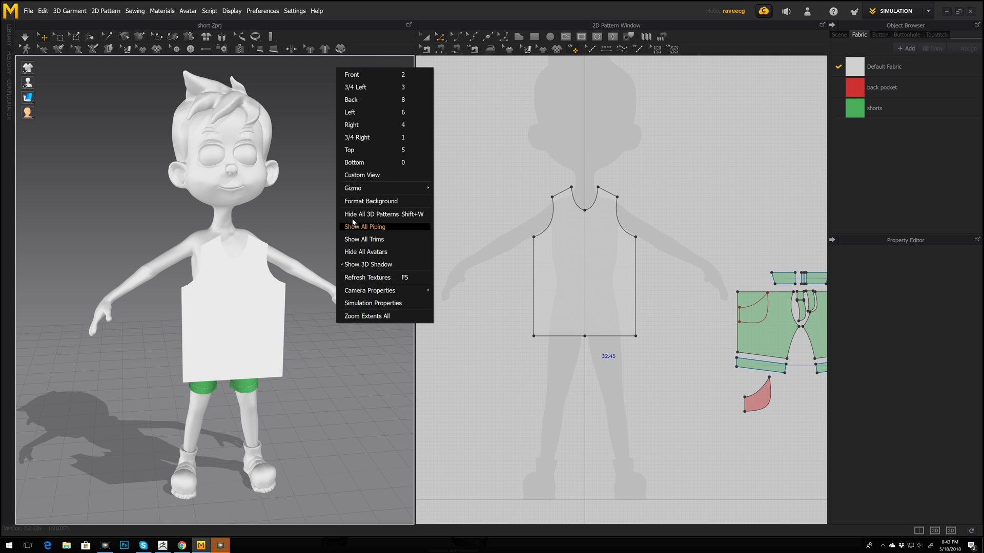
mouse_move(362, 195)
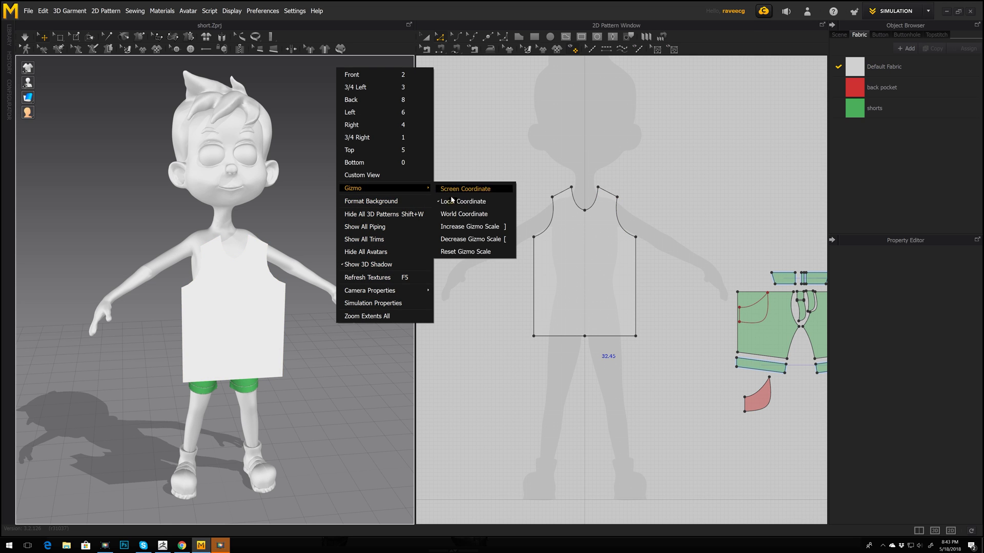
click(463, 226)
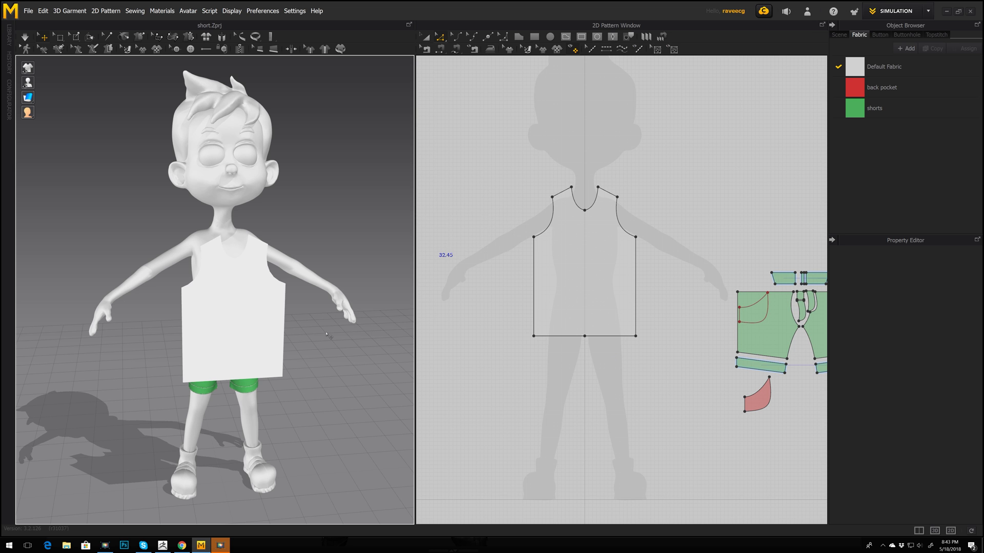
Move the shirt front closer to the avatar's chest in 3D and raise it so its shoulders reach the base of the neck
click(248, 314)
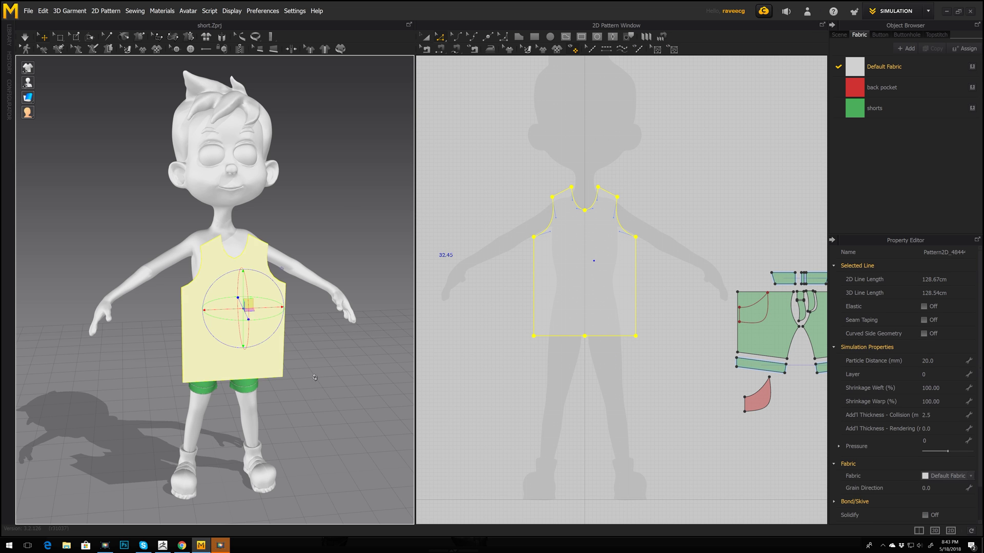
right_drag(248, 314, 318, 302)
drag(316, 304, 282, 304)
right_drag(308, 330, 304, 337)
key(2)
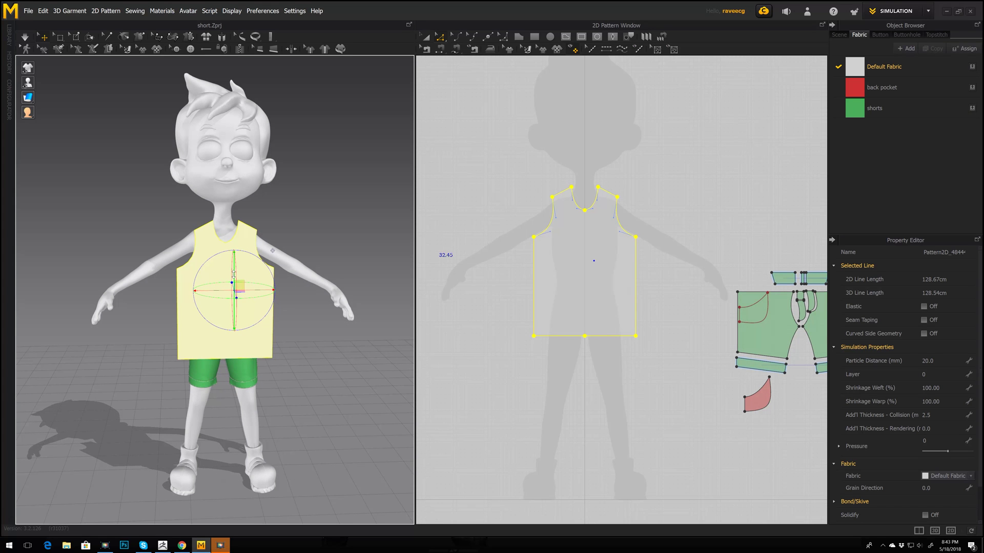
drag(233, 273, 233, 265)
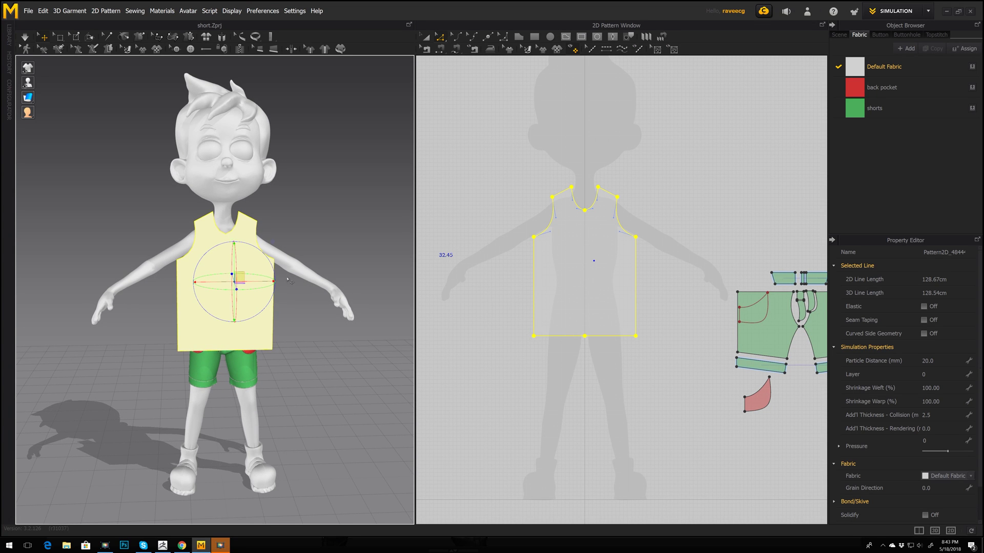
Duplicate the shirt front pattern and place the copy beside it, level with the original, over the silhouette's outstretched hand
key(a)
click(585, 264)
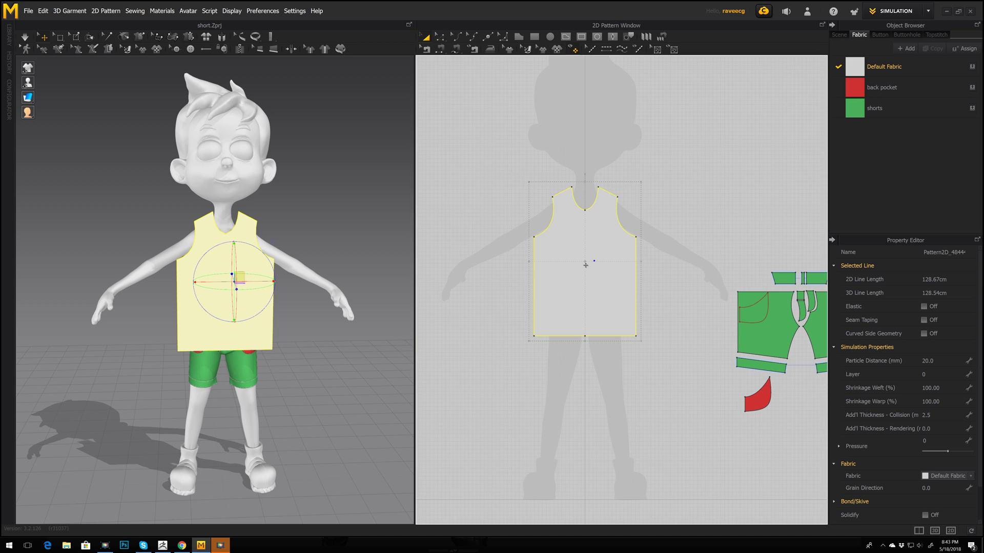
scroll(585, 265, up, 2)
scroll(587, 267, down, 4)
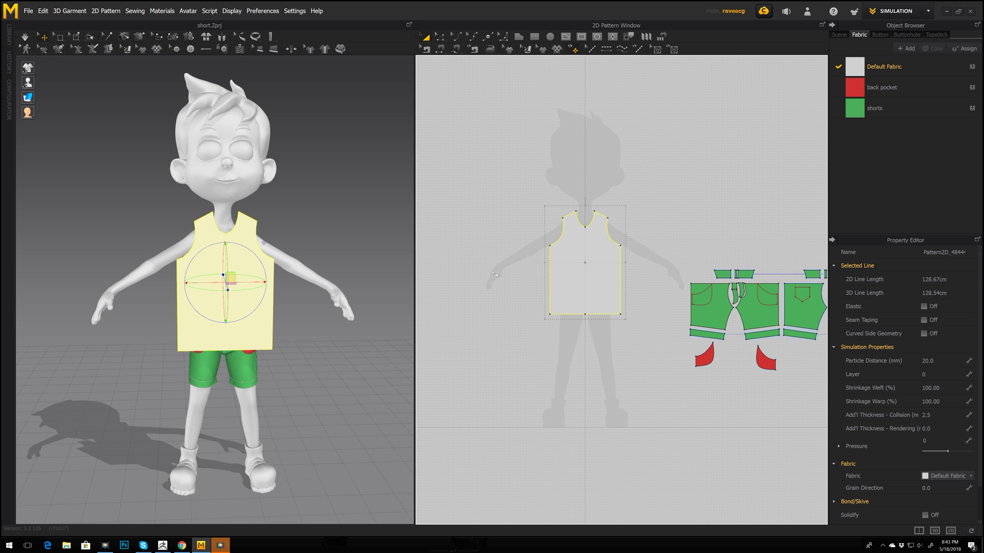
key(ctrl+v)
click(482, 267)
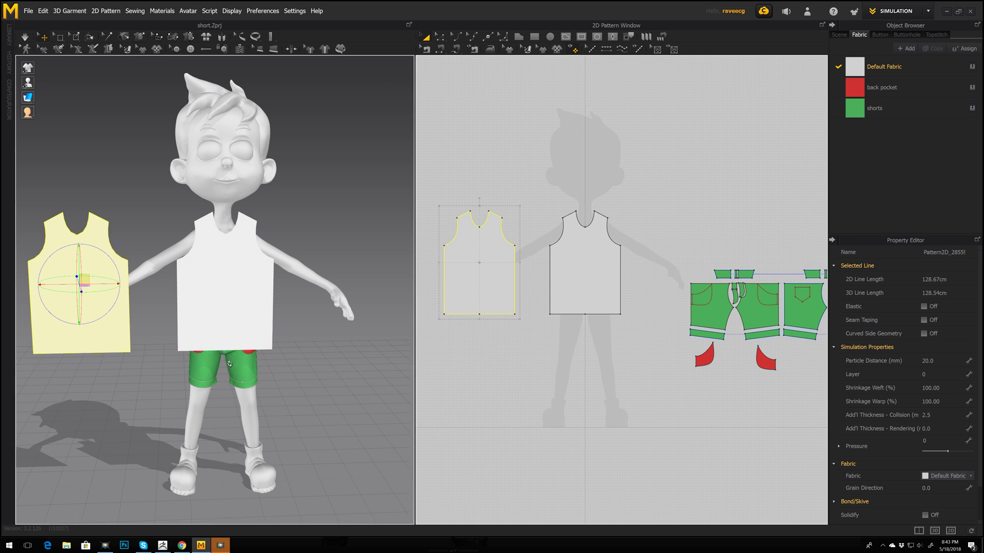
Move the copied shirt piece behind the avatar's back in 3D and flip it horizontally
right_drag(133, 384, 192, 385)
drag(192, 385, 181, 296)
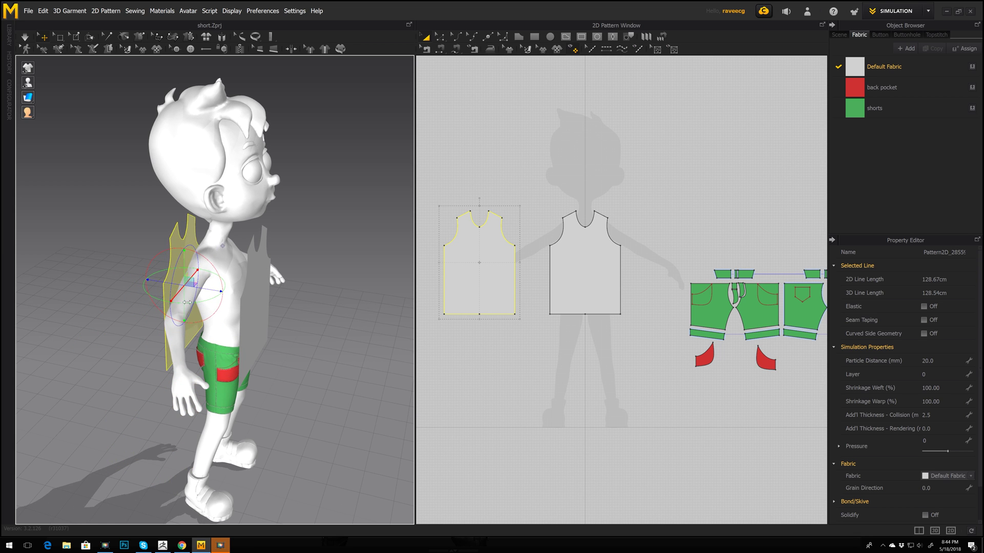
right_click(180, 296)
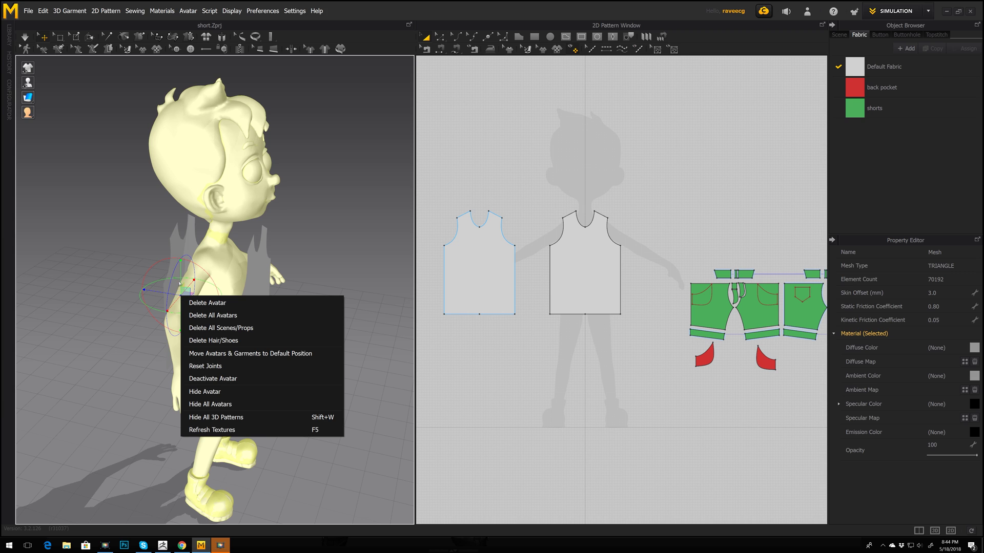
click(179, 283)
click(179, 283)
right_click(178, 283)
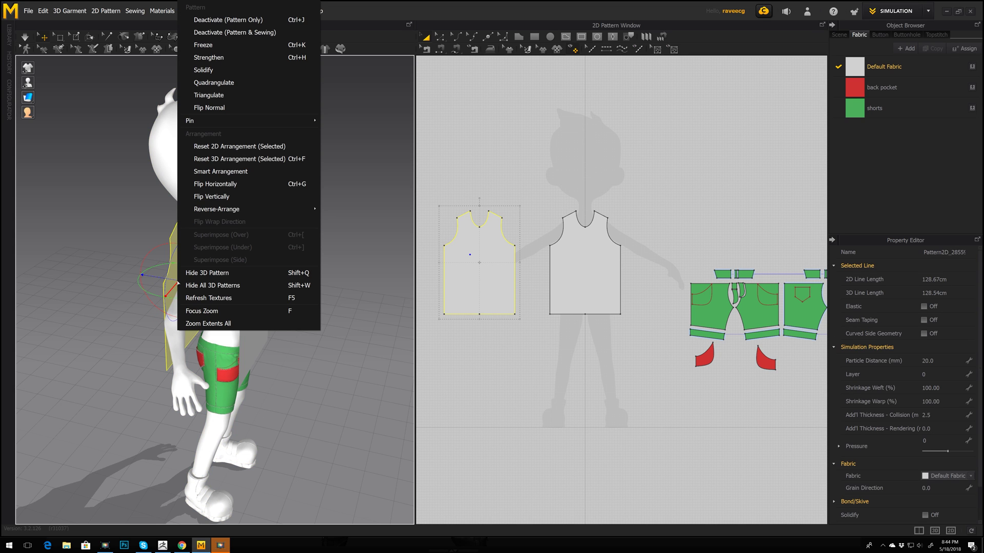
click(222, 185)
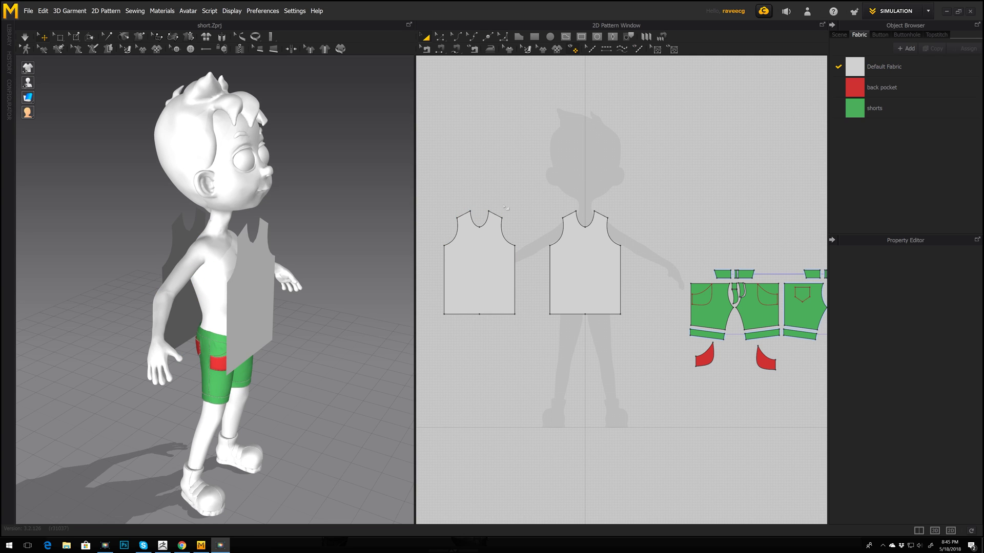
Sew the straight side edges of the front and back shirt patterns together on both sides with segment sewing
click(440, 49)
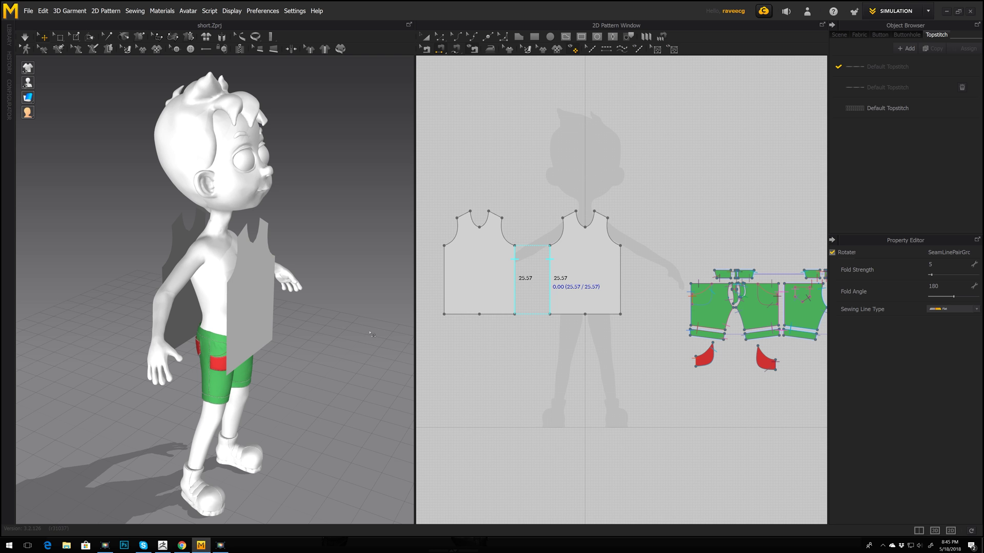
right_drag(302, 346, 388, 331)
click(444, 279)
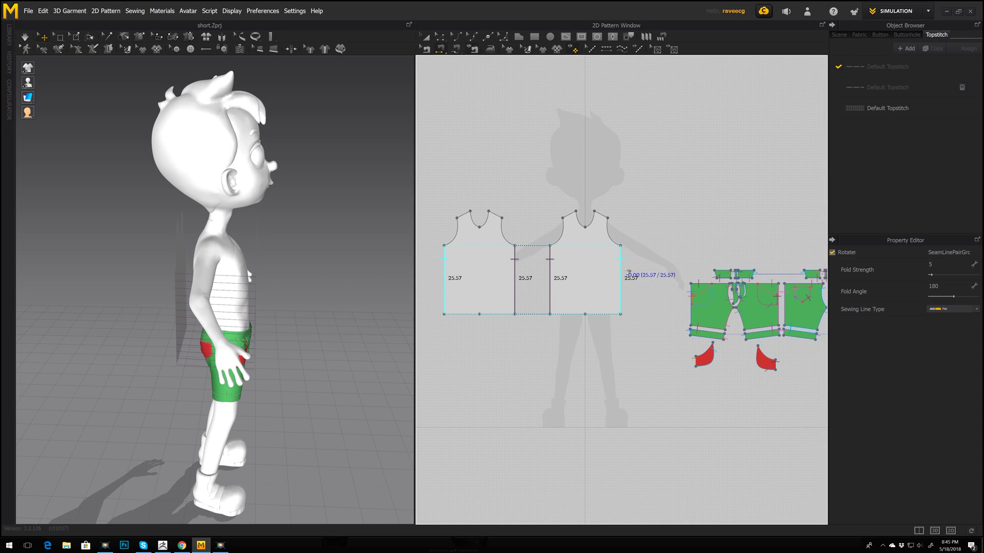
click(628, 279)
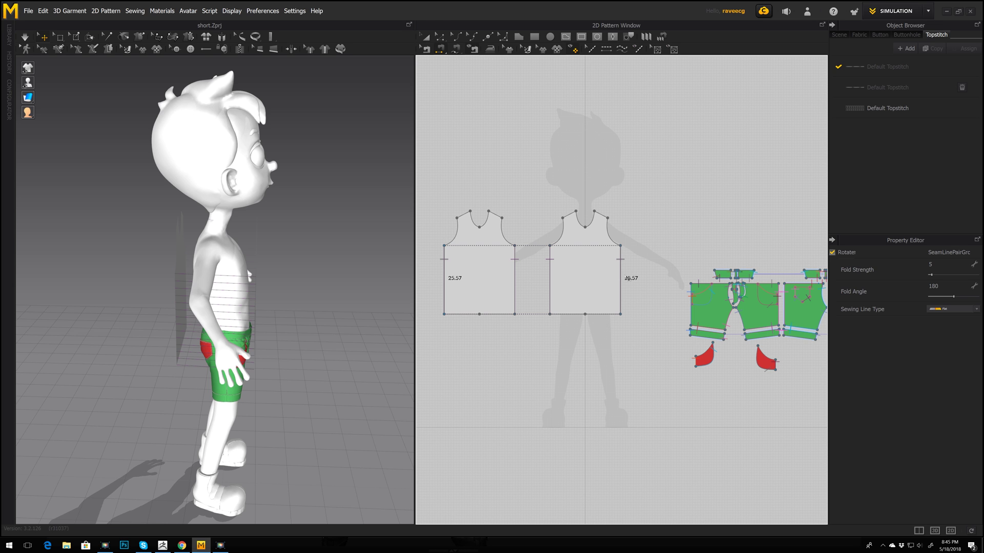
Sew both shoulder edges of the back shirt pattern to the matching shoulder edges of the front
right_drag(359, 241, 251, 282)
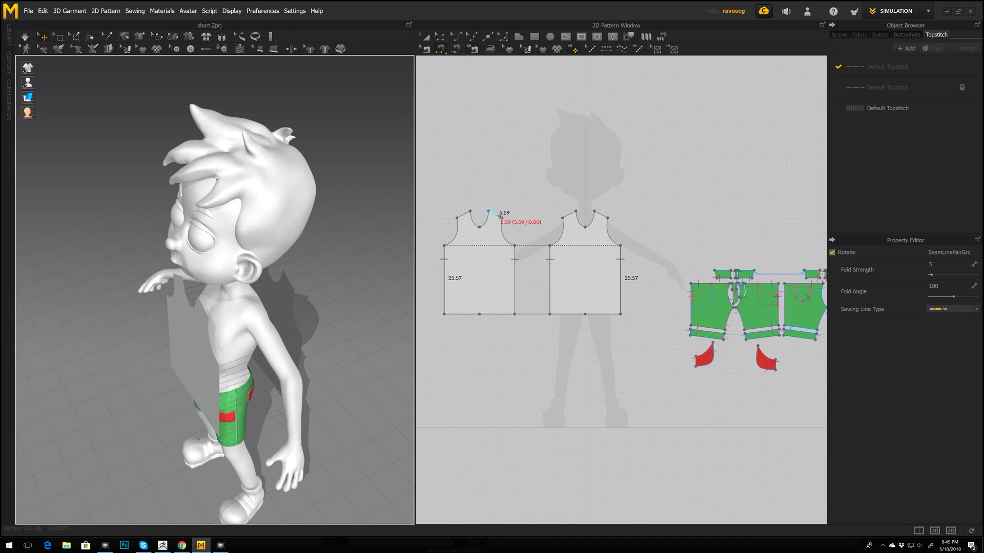
click(569, 214)
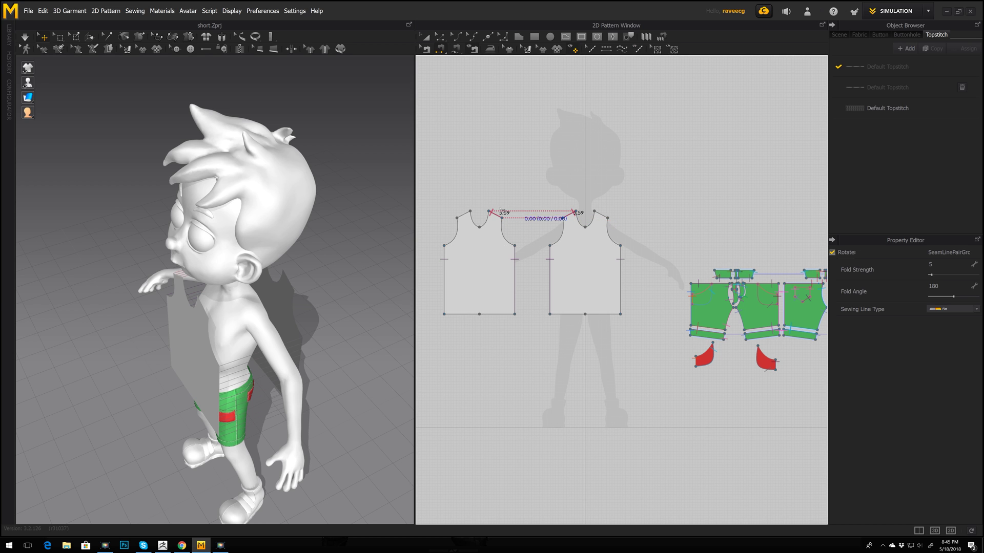
click(463, 214)
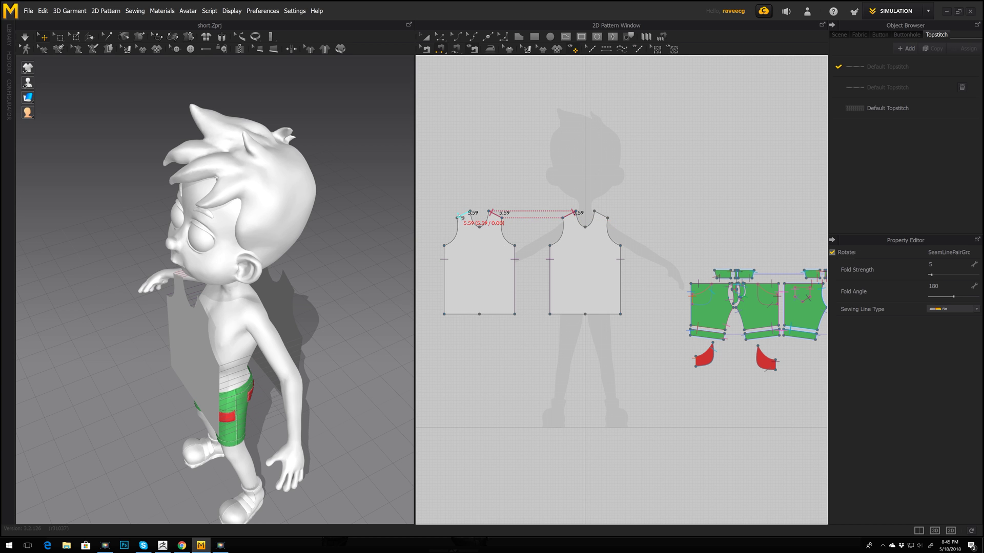
click(610, 218)
Simulate the sewn shirt on the avatar and pull its bunched hem down over the shorts
mouse_move(328, 306)
right_down()
mouse_move(405, 313)
mouse_move(315, 321)
right_up()
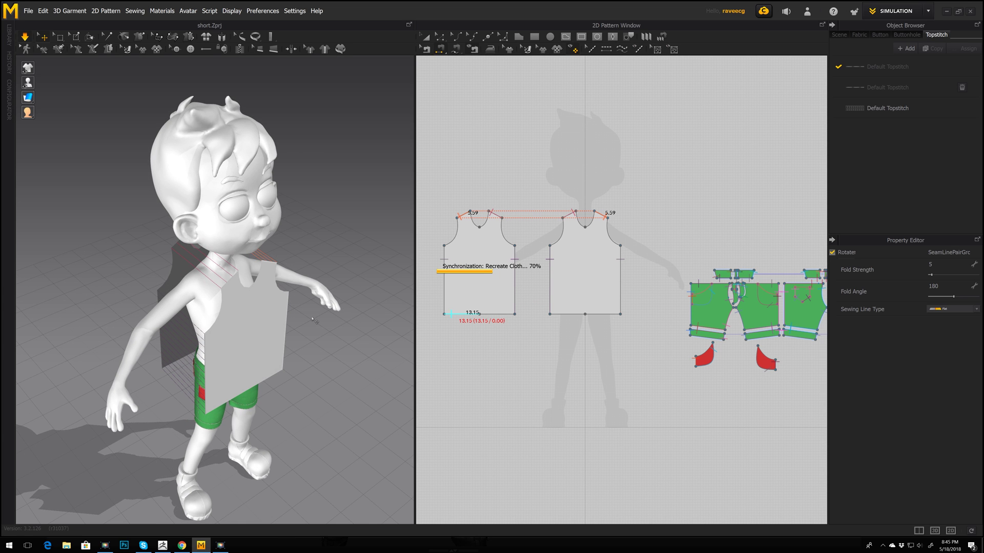
right_drag(313, 317, 249, 356)
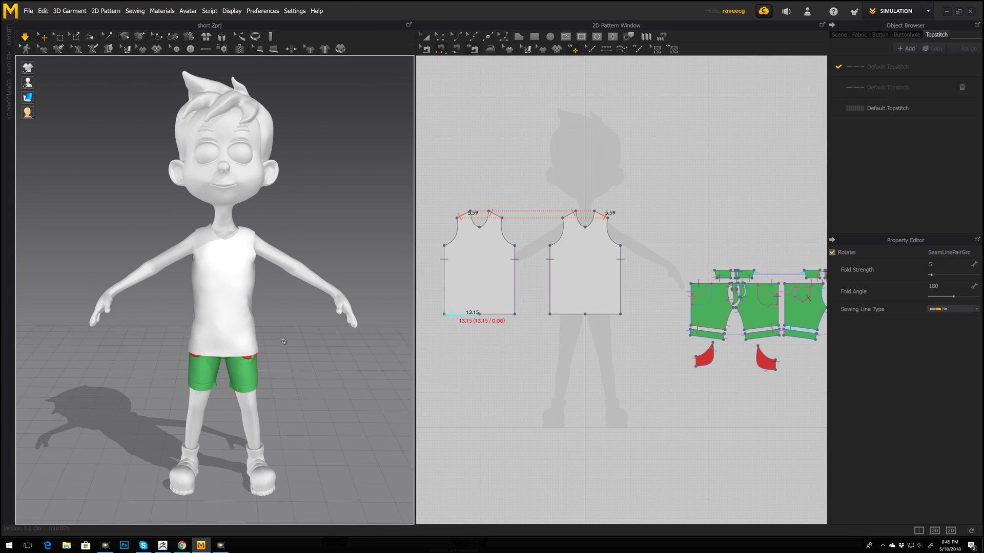
click(249, 340)
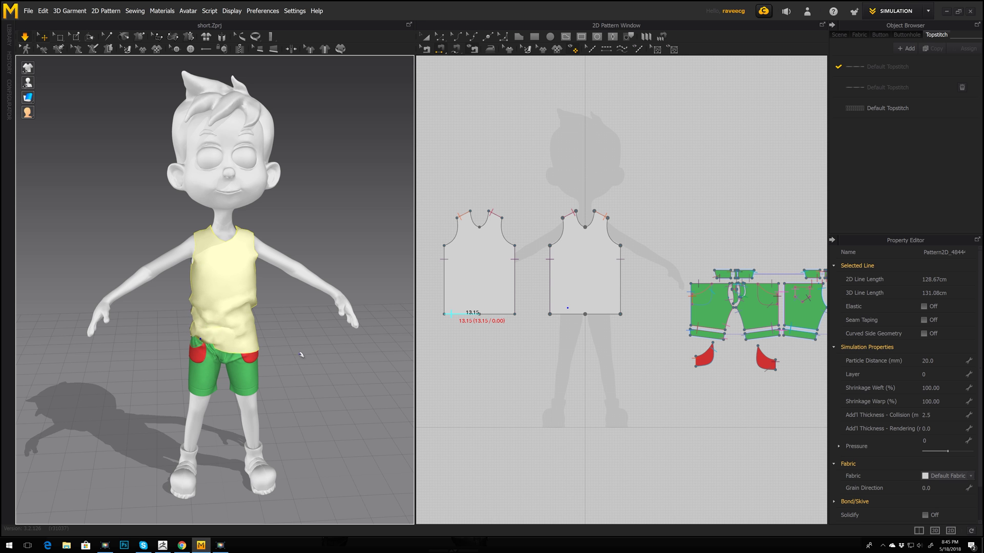
right_drag(302, 354, 244, 329)
scroll(290, 368, up, 3)
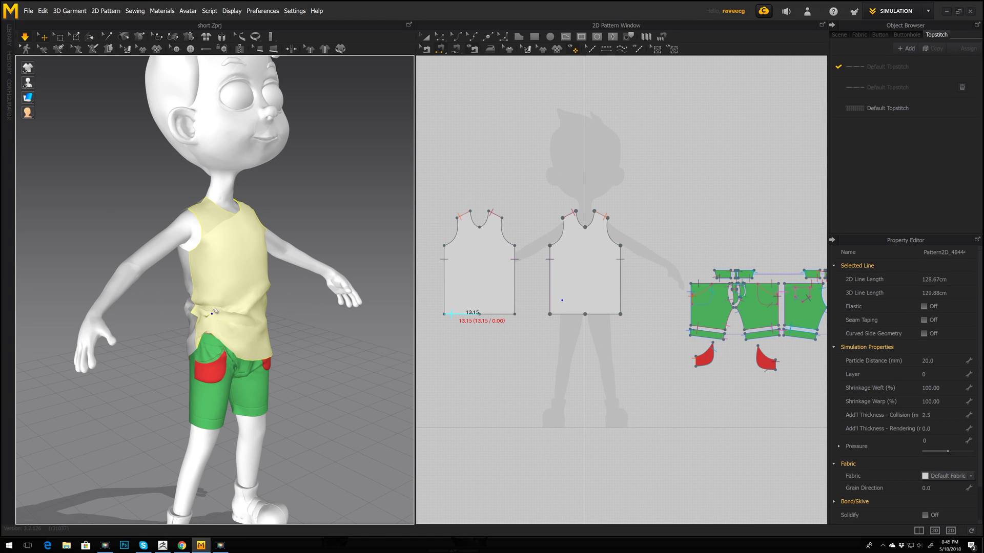
mouse_move(341, 360)
right_down()
mouse_move(308, 374)
mouse_move(384, 372)
mouse_move(325, 378)
mouse_move(349, 359)
right_up()
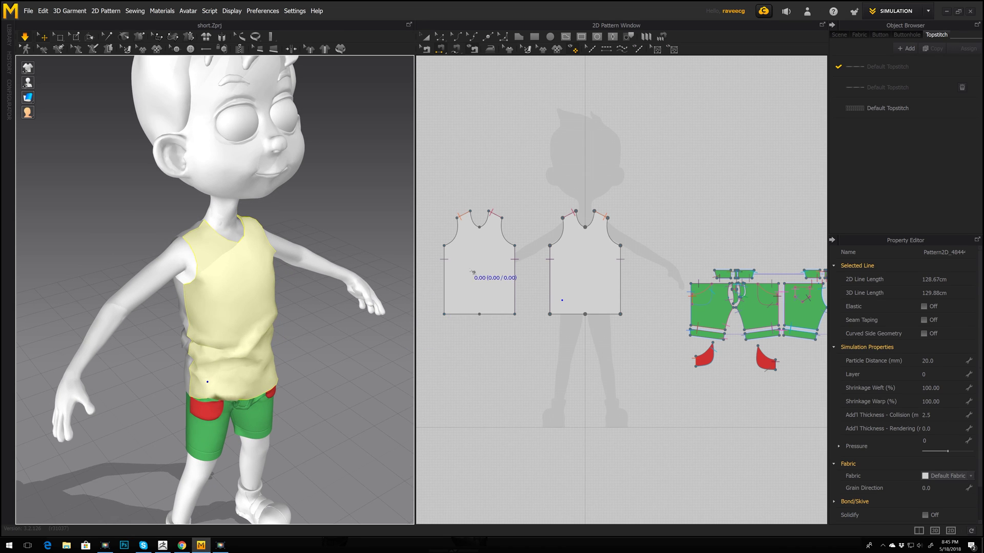
Select both underarm points of the back pattern together with the first underarm point of the front pattern for editing
scroll(445, 308, up, 3)
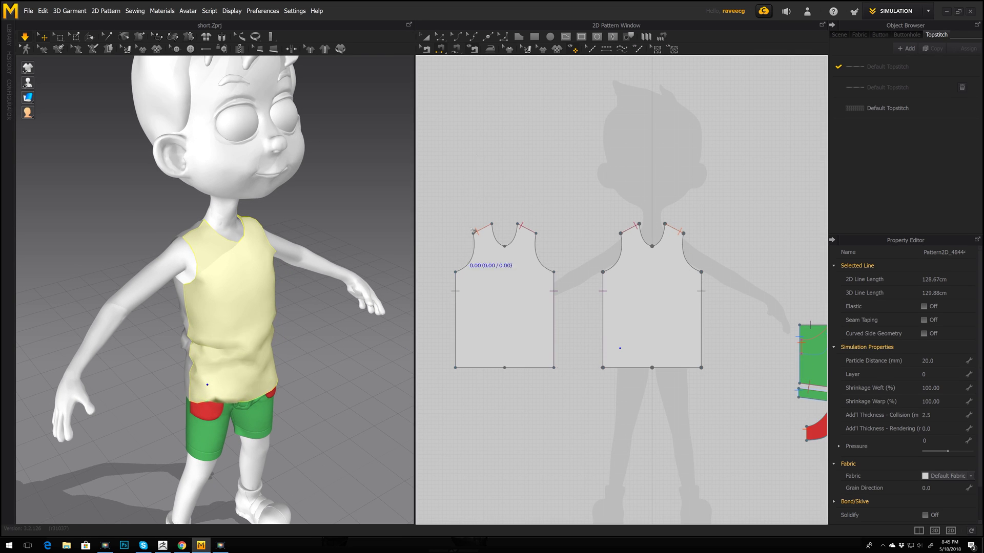
click(440, 36)
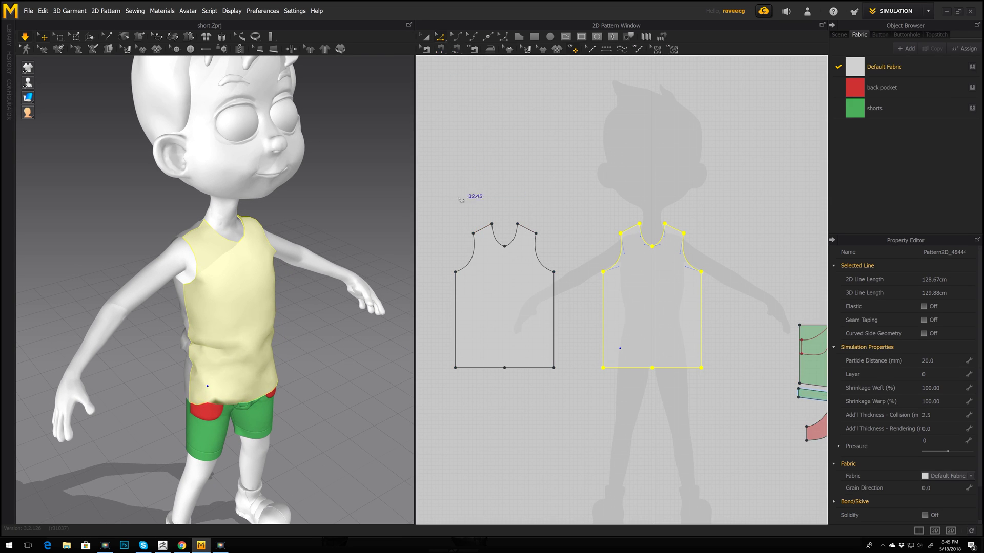
click(455, 272)
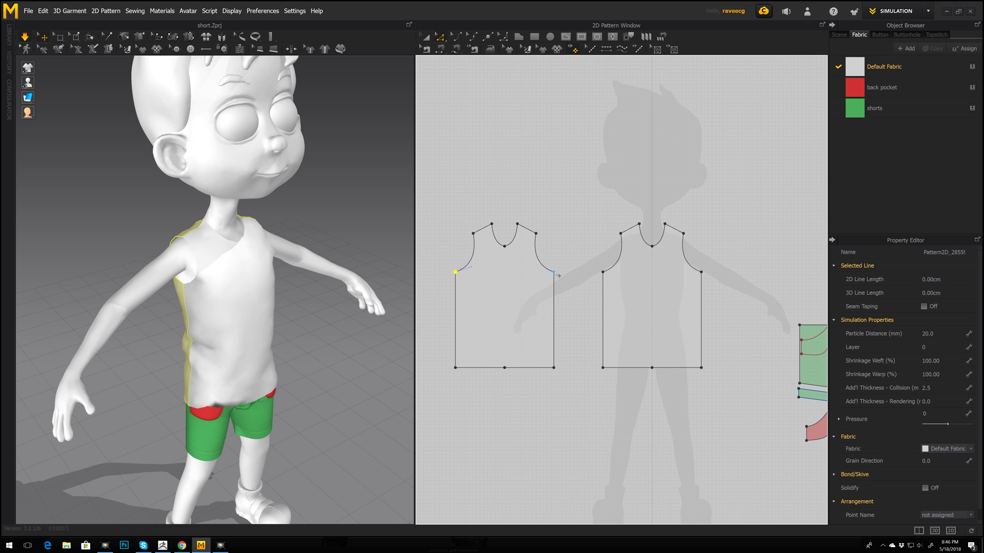
shift+click(603, 272)
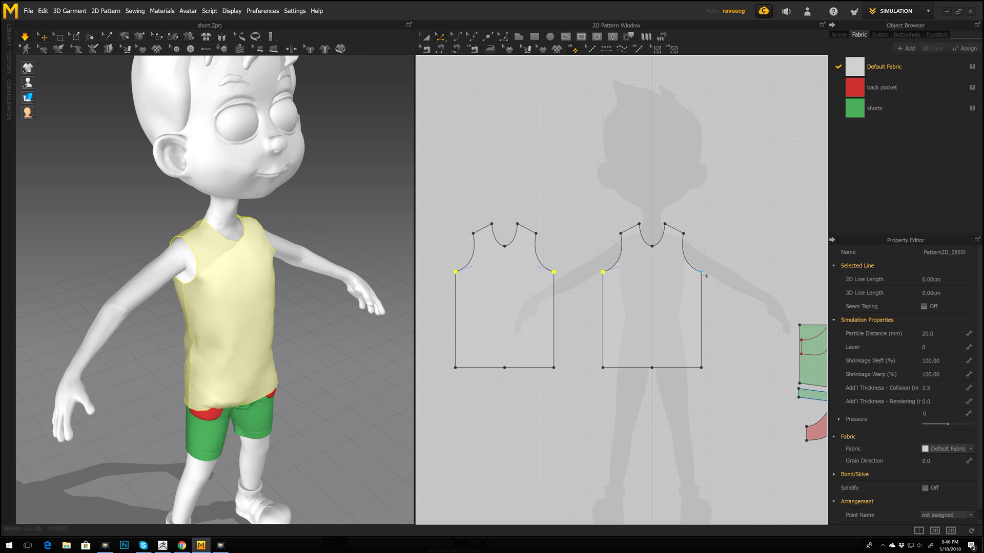
drag(701, 273, 701, 268)
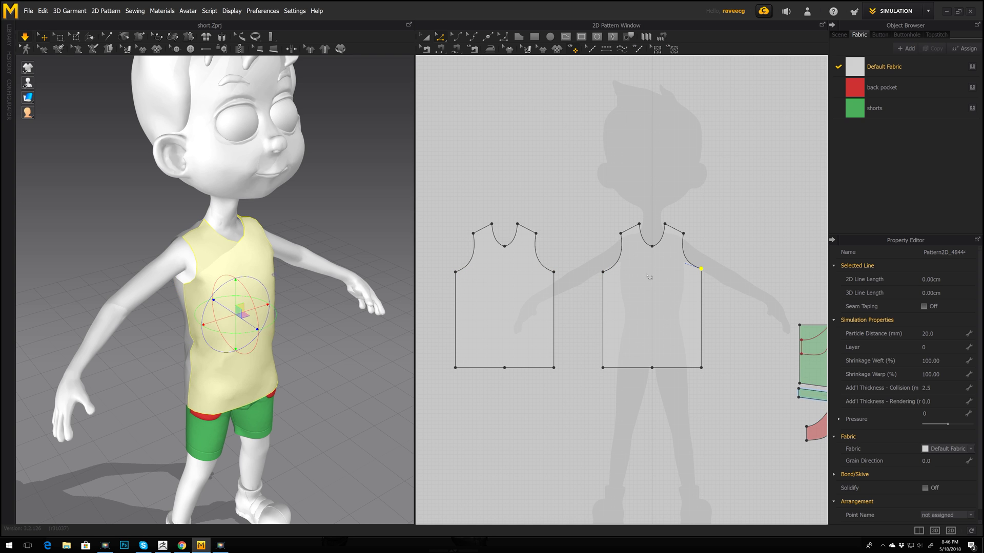
key(ctrl+z)
key(ctrl+z)
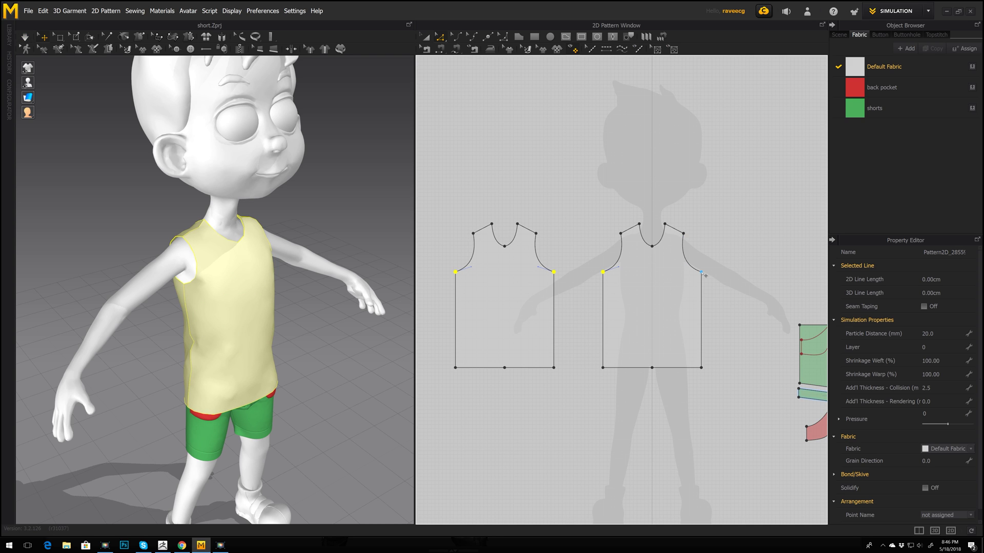
Raise the four underarm points of the front and back patterns together, and lower them again by about 0.9 cm
shift+click(702, 273)
drag(706, 275, 705, 267)
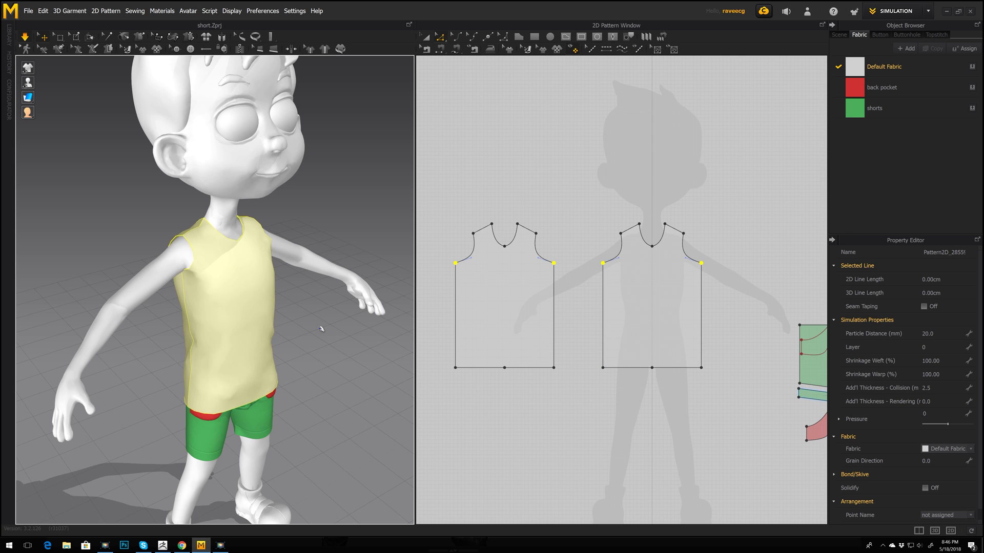
right_drag(321, 325, 272, 326)
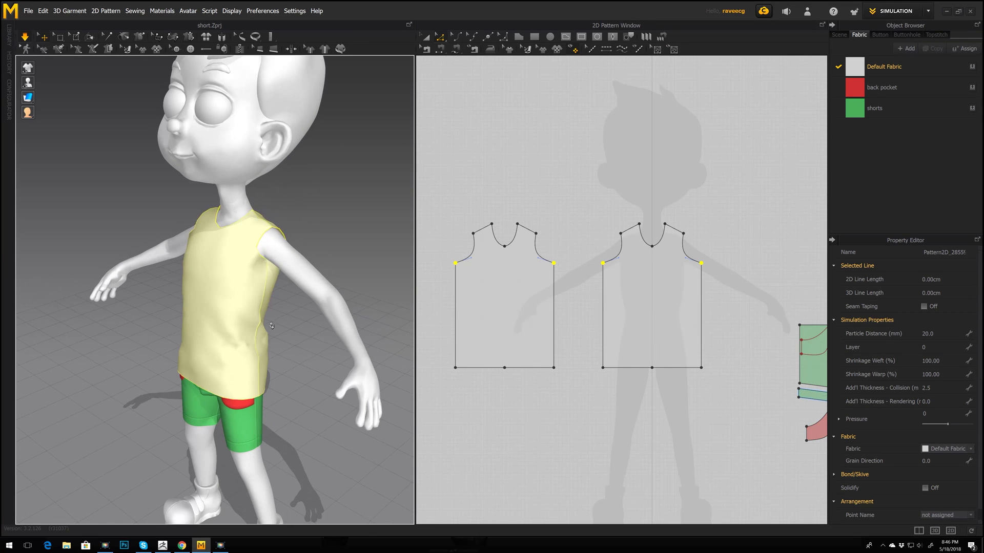
click(557, 267)
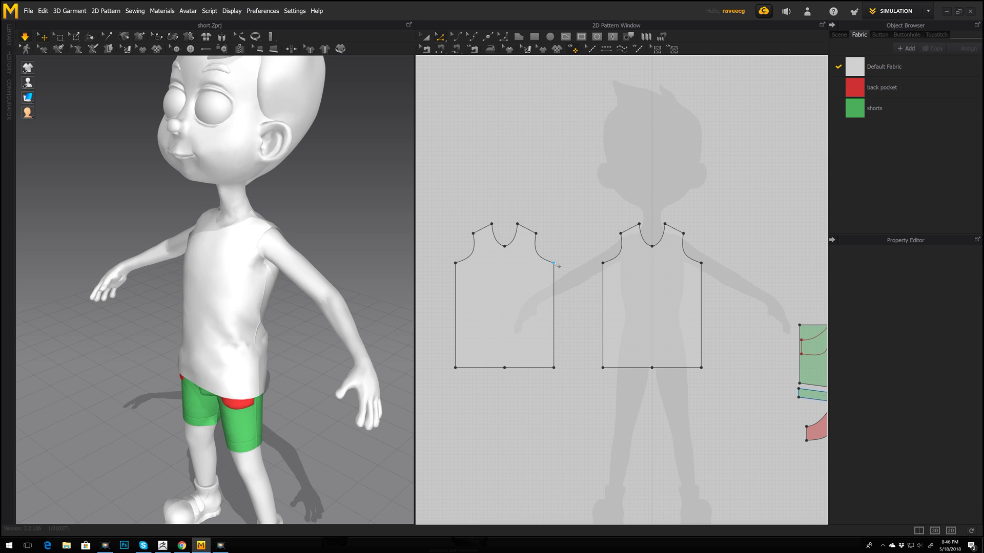
click(556, 264)
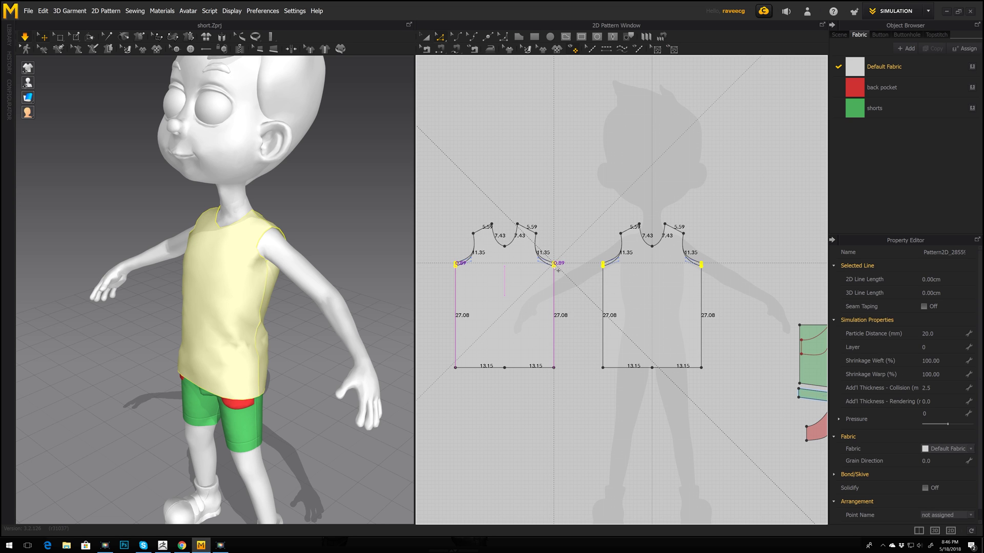
drag(558, 270, 558, 271)
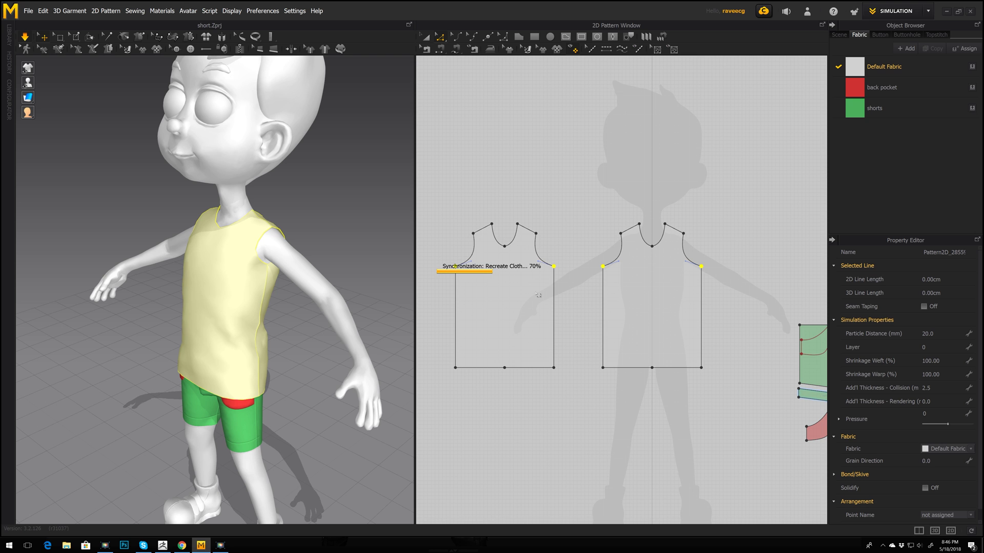
Draw a rectangular sleeve pattern about 13.3 cm wide and 12.4 cm high beside the front shirt pattern
right_drag(313, 205, 332, 224)
middle_drag(634, 382, 561, 386)
scroll(566, 380, up, 3)
scroll(567, 379, down, 4)
scroll(656, 303, down, 3)
scroll(655, 303, up, 6)
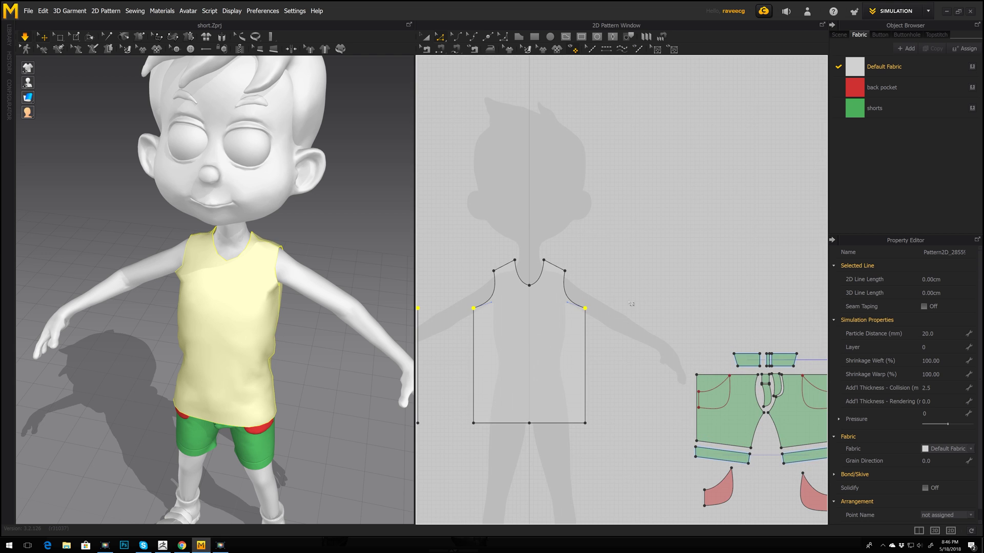
click(534, 37)
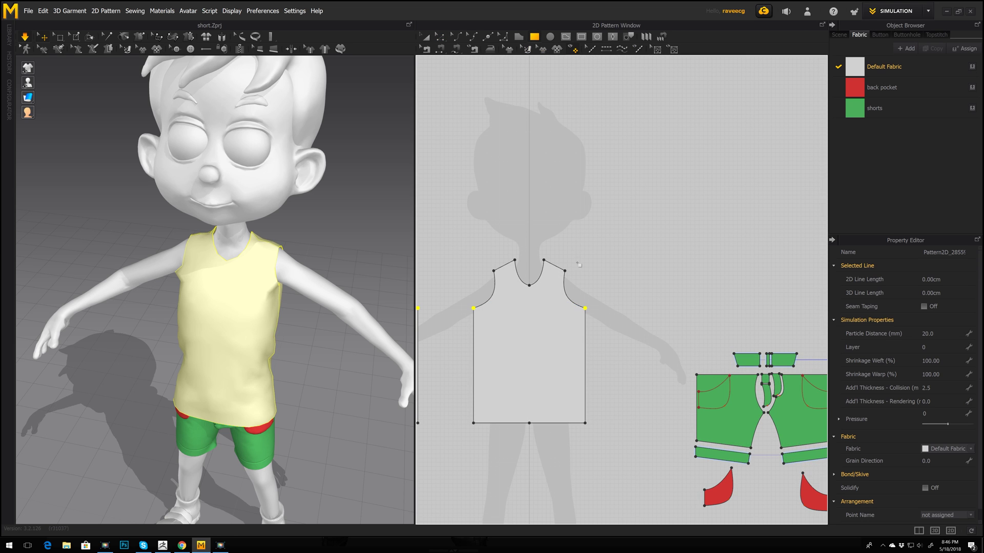
drag(605, 268, 661, 321)
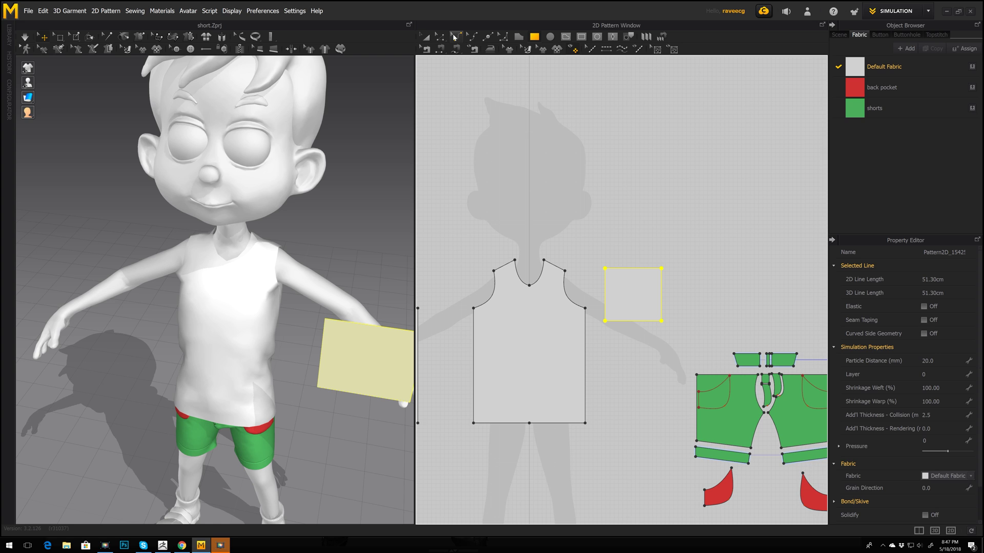
Curve the sleeve rectangle's upper edge outward into a cap with a curve length of about 15.6 cm
click(453, 37)
drag(634, 269, 636, 254)
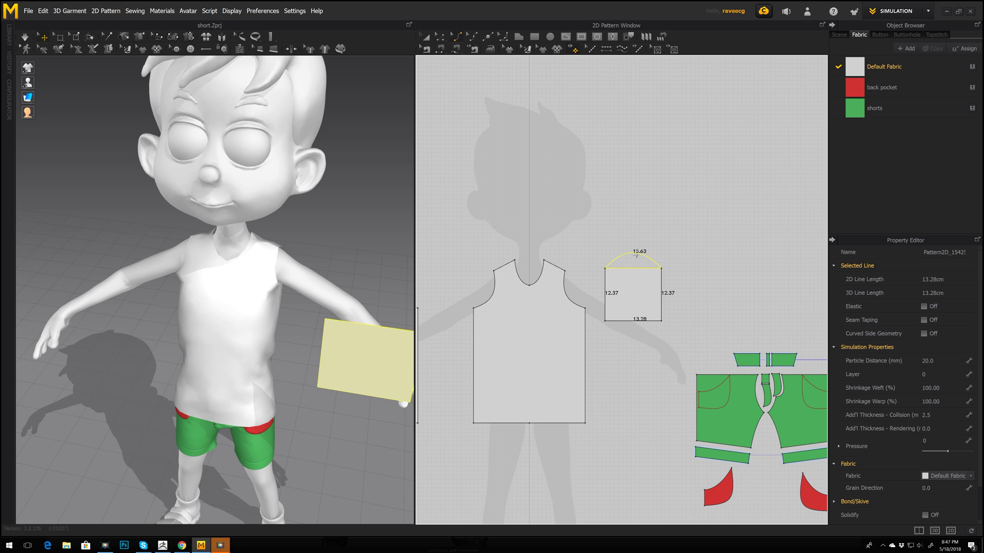
drag(636, 255, 636, 254)
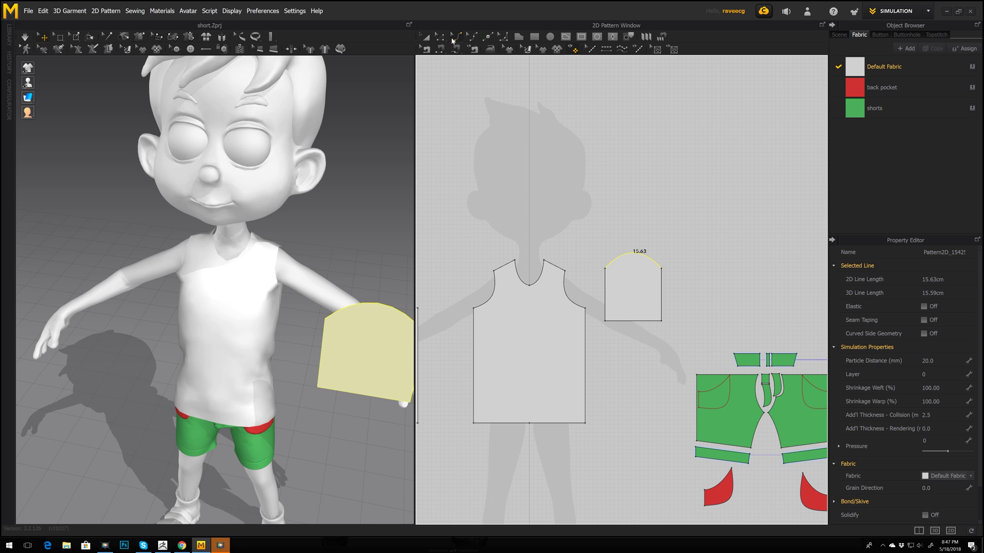
Split the sleeve's curved upper edge with a uniform split into two segments
click(440, 37)
scroll(618, 235, down, 2)
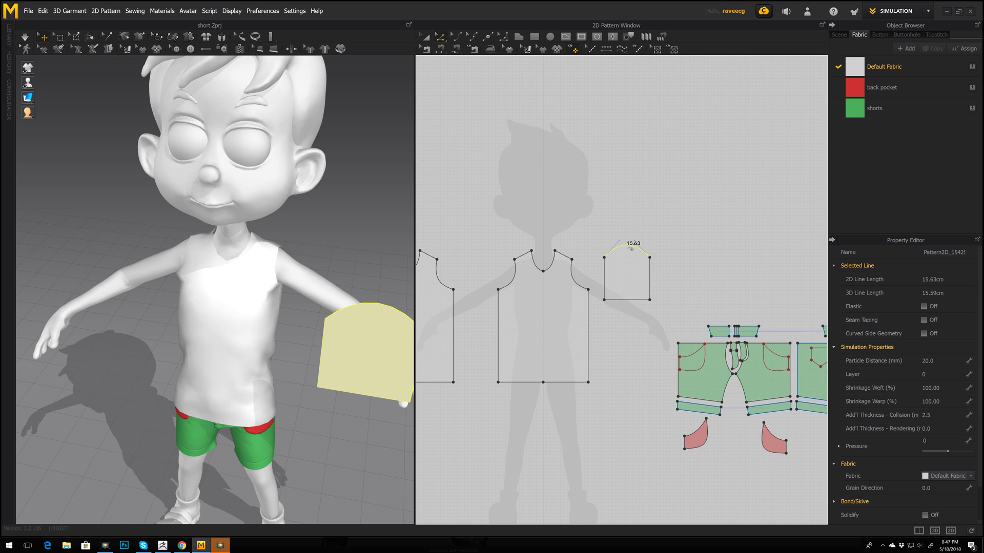
right_click(629, 249)
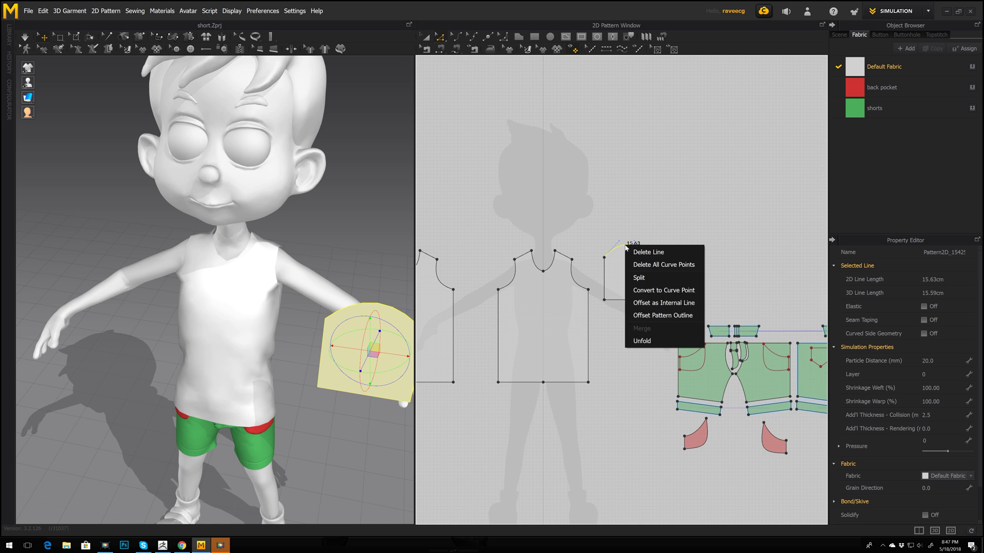
click(644, 281)
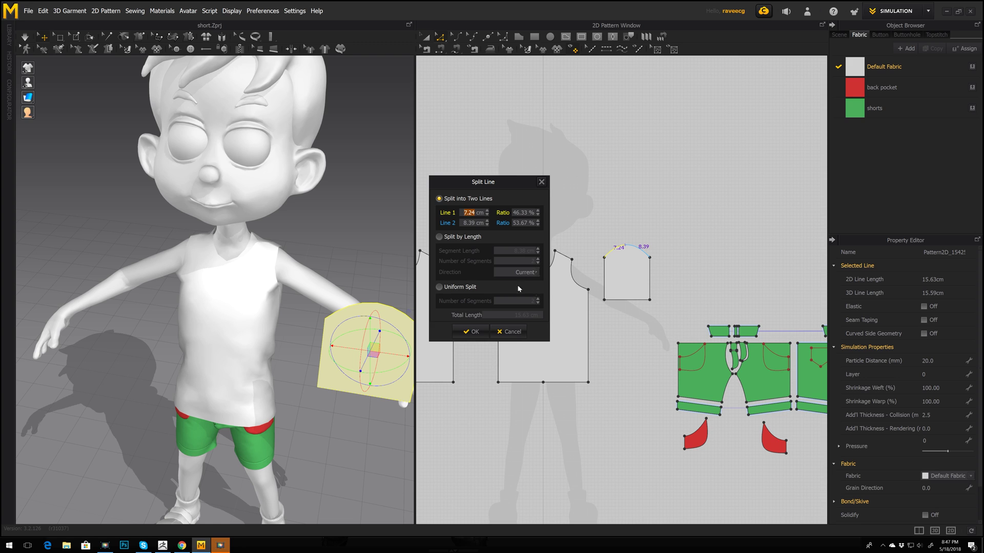
click(439, 288)
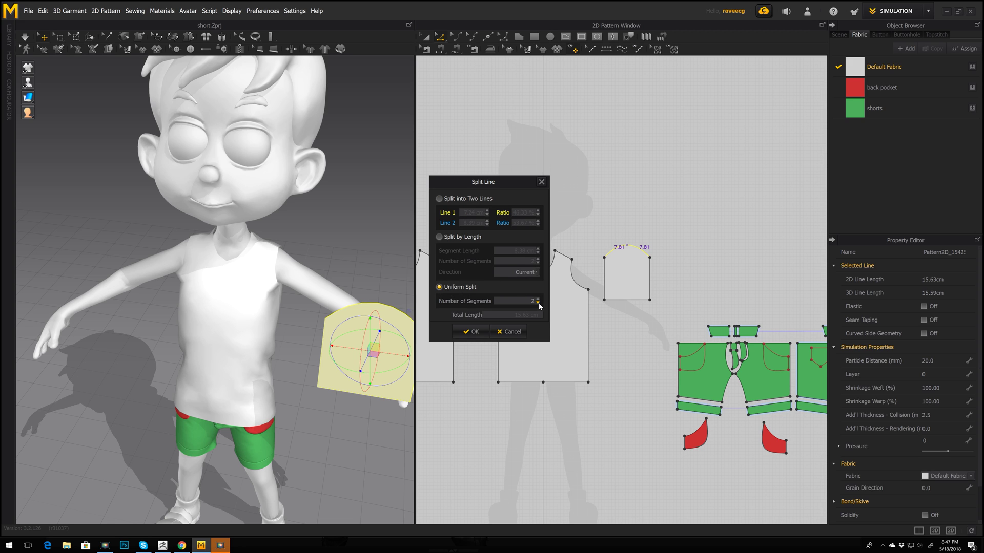
click(481, 333)
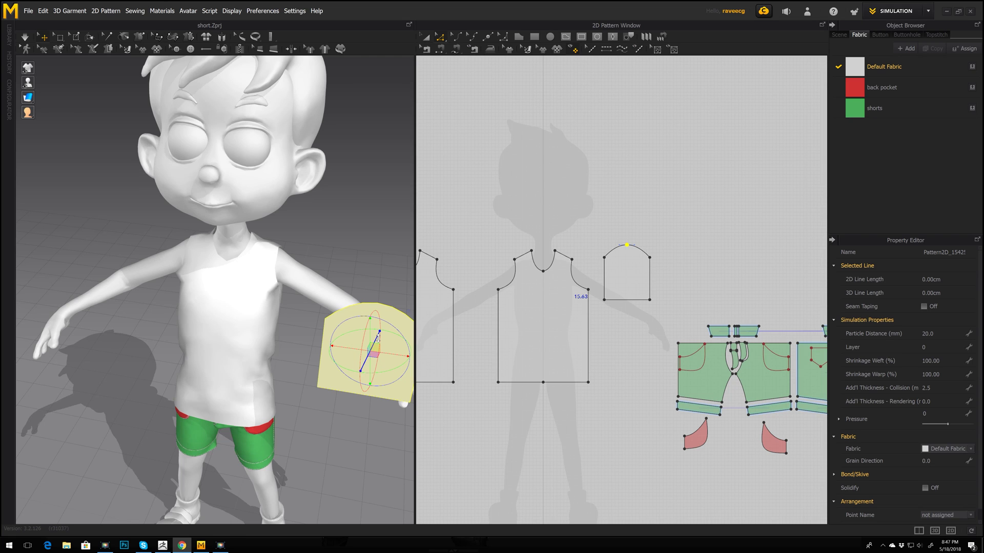
Raise the sleeve pattern in the 3D view, turn it to face sideways and rotate it toward the slope of the avatar's left arm
middle_drag(378, 337, 318, 363)
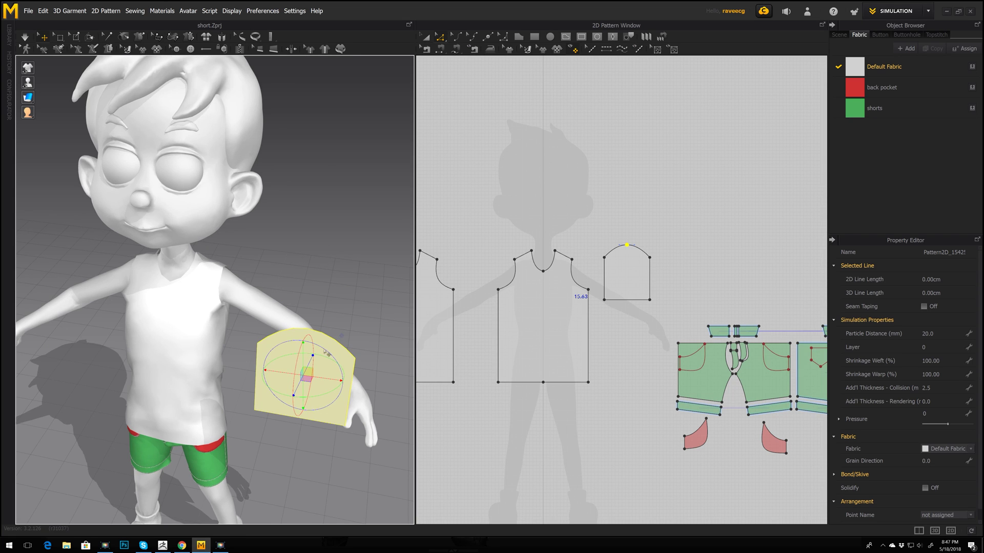
drag(307, 359, 308, 293)
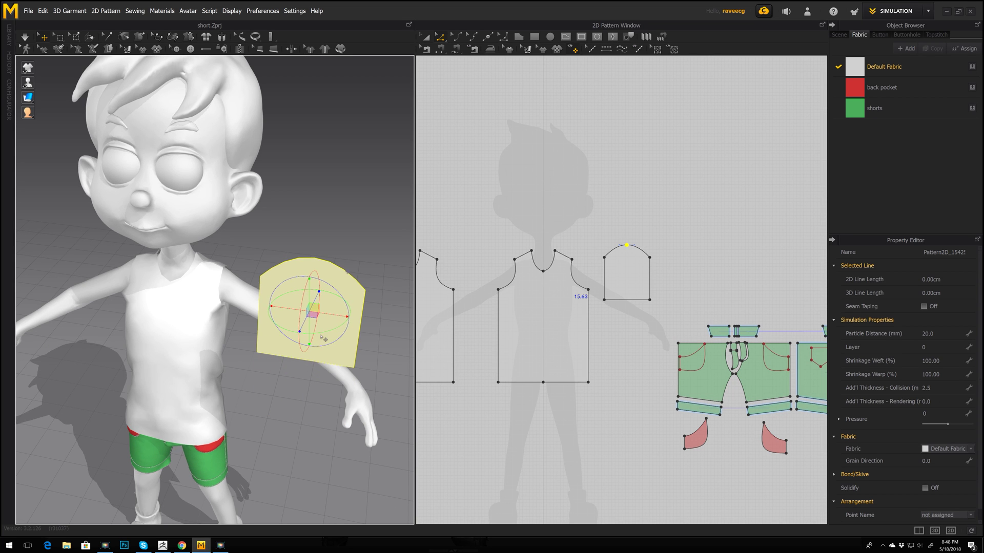
drag(336, 329, 422, 325)
right_drag(398, 332, 342, 320)
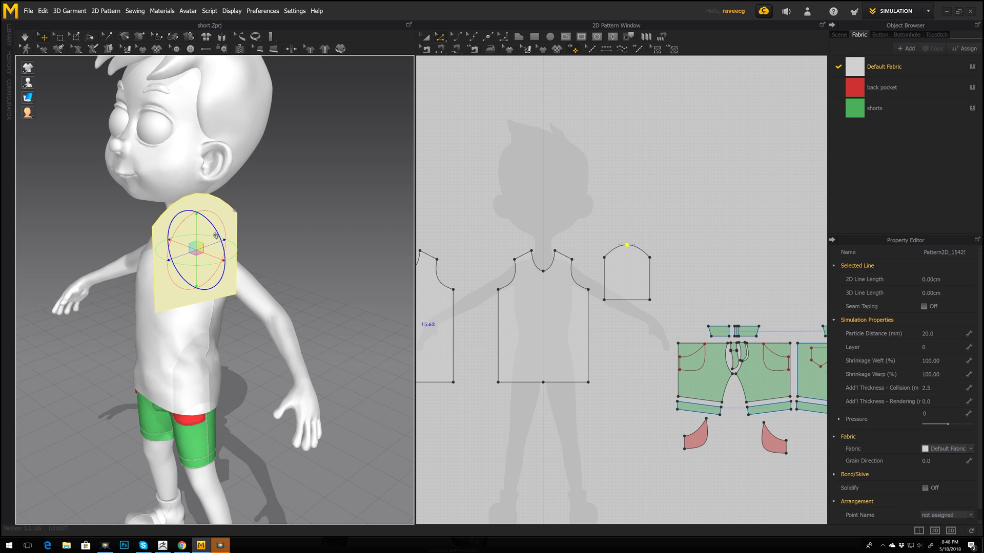
drag(224, 236, 183, 174)
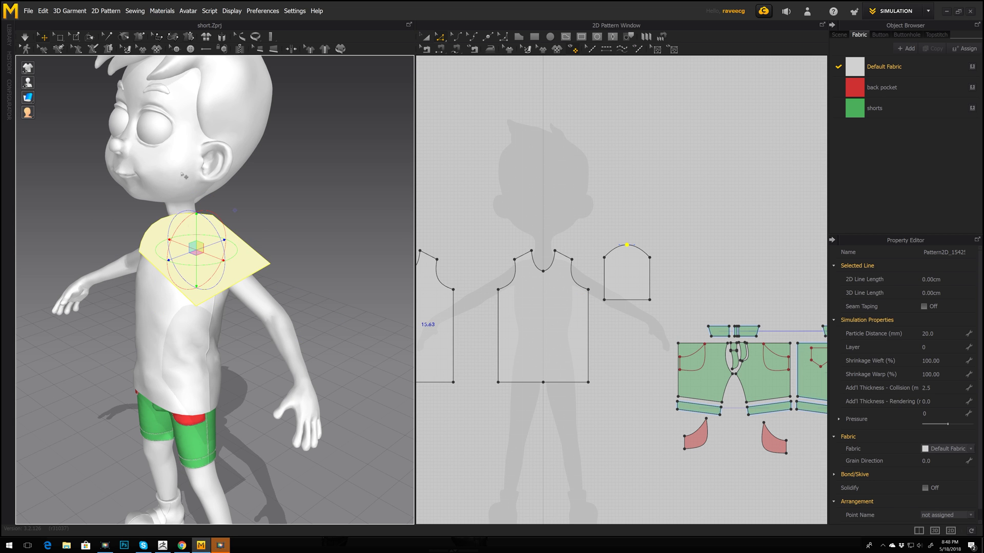
drag(173, 257, 224, 242)
Move the tilted sleeve pattern outward so it lies just above the avatar's left upper arm next to the armhole
right_drag(189, 314, 266, 305)
drag(313, 183, 255, 228)
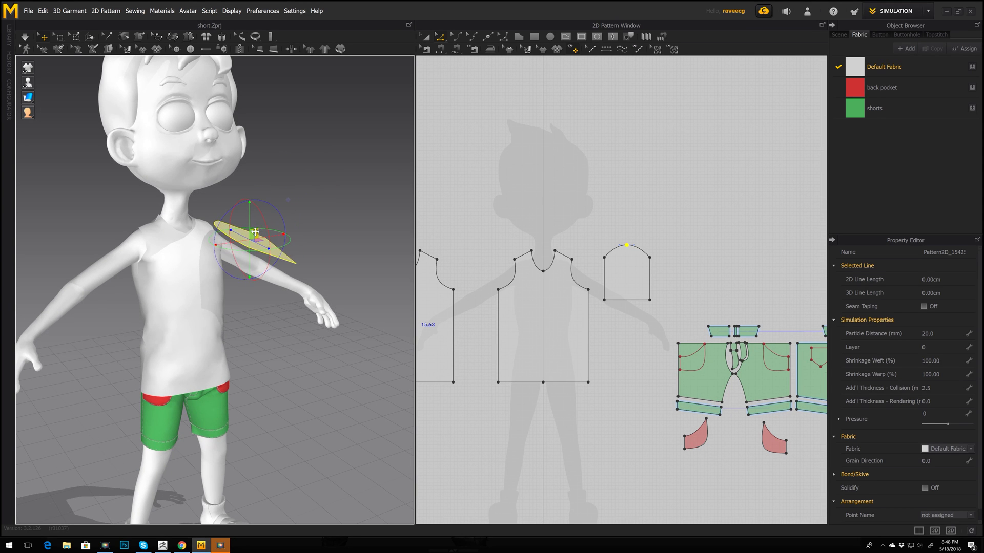
mouse_move(257, 234)
right_down()
mouse_move(260, 256)
mouse_move(270, 252)
mouse_move(261, 237)
mouse_move(167, 323)
mouse_move(251, 236)
right_up()
click(155, 325)
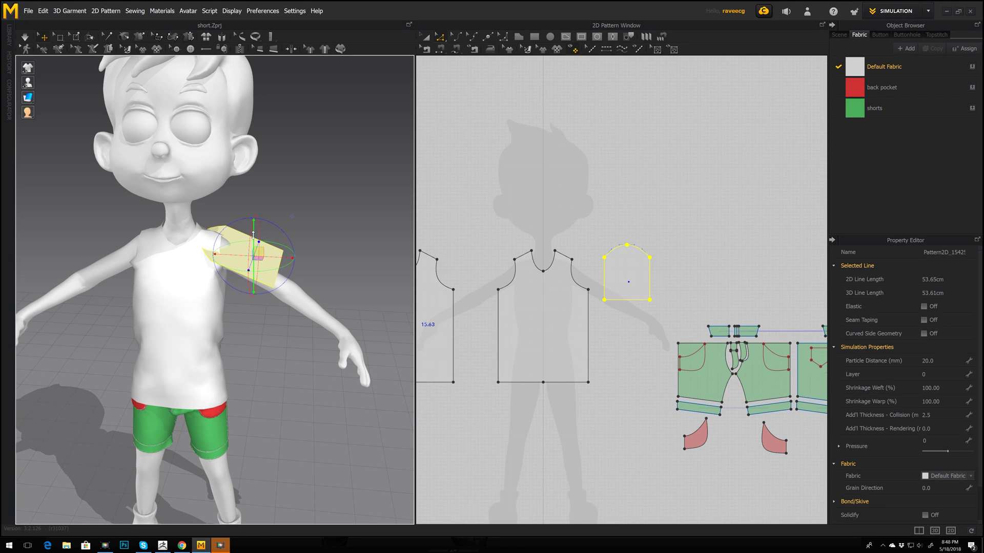
drag(253, 233, 301, 249)
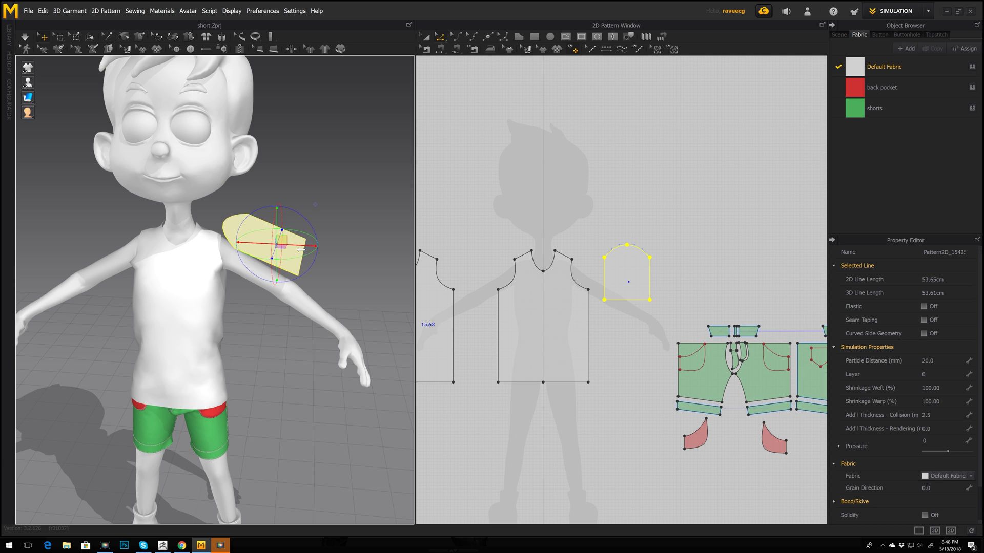
Widen the sleeve pattern by moving its outer side edge about 1.15 cm, and delete the middle point of the curved cap
middle_drag(708, 275, 693, 276)
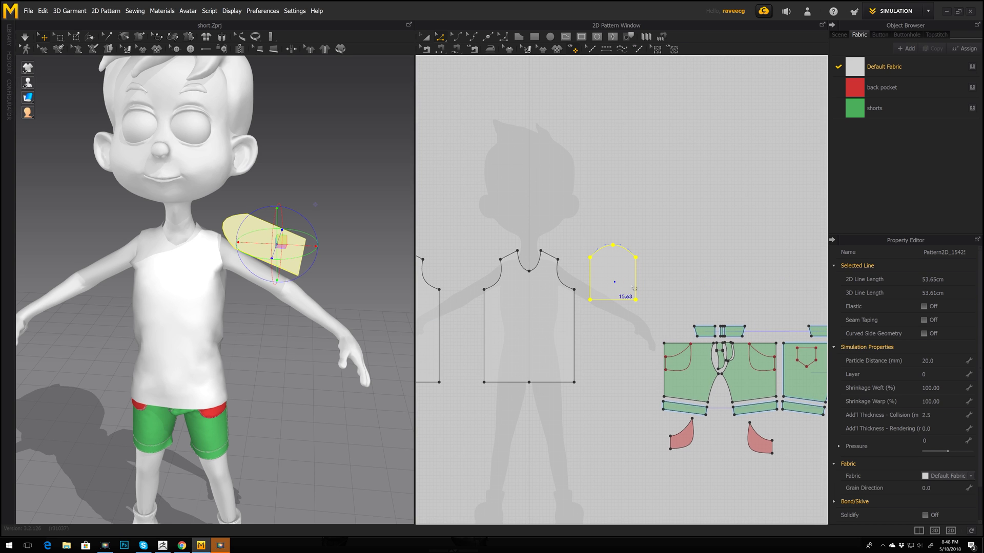
click(534, 87)
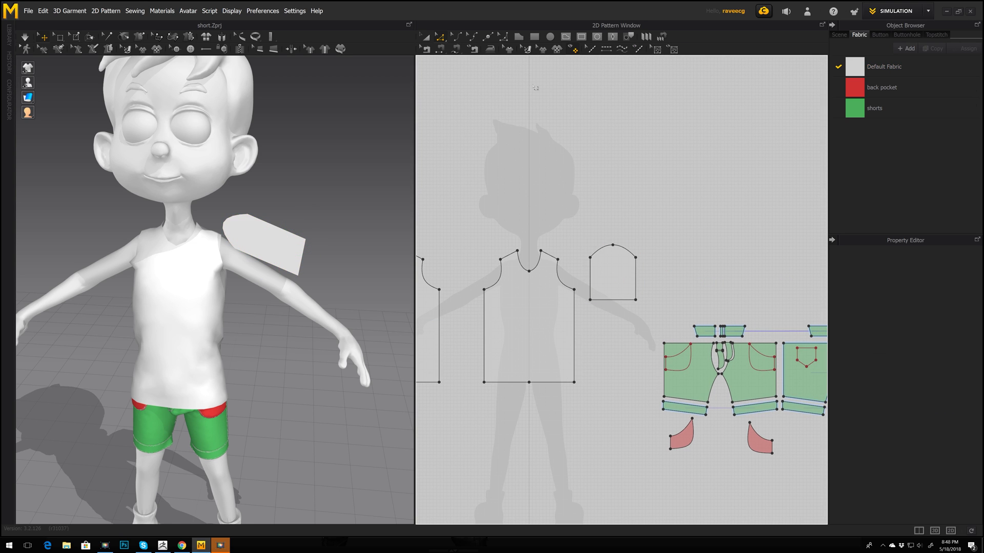
click(636, 285)
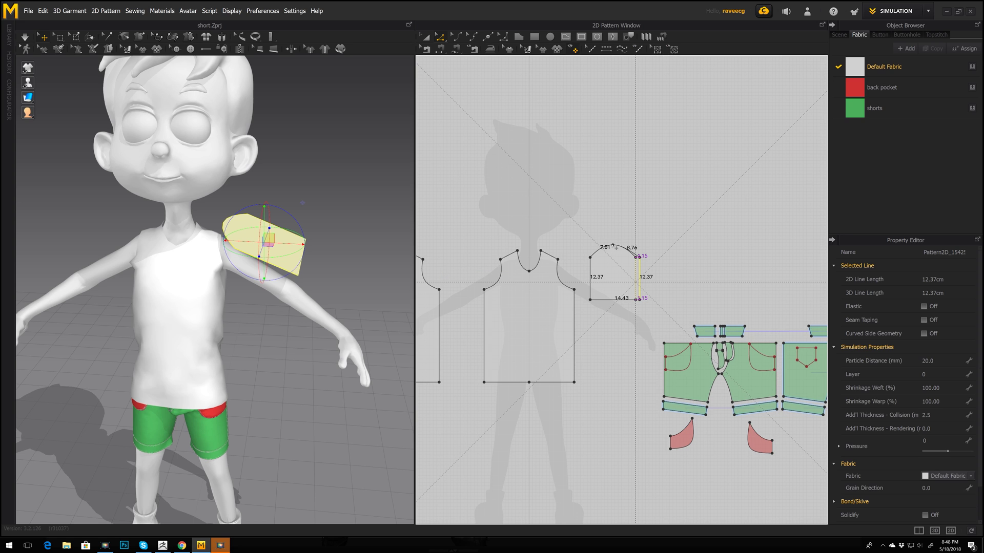
click(614, 246)
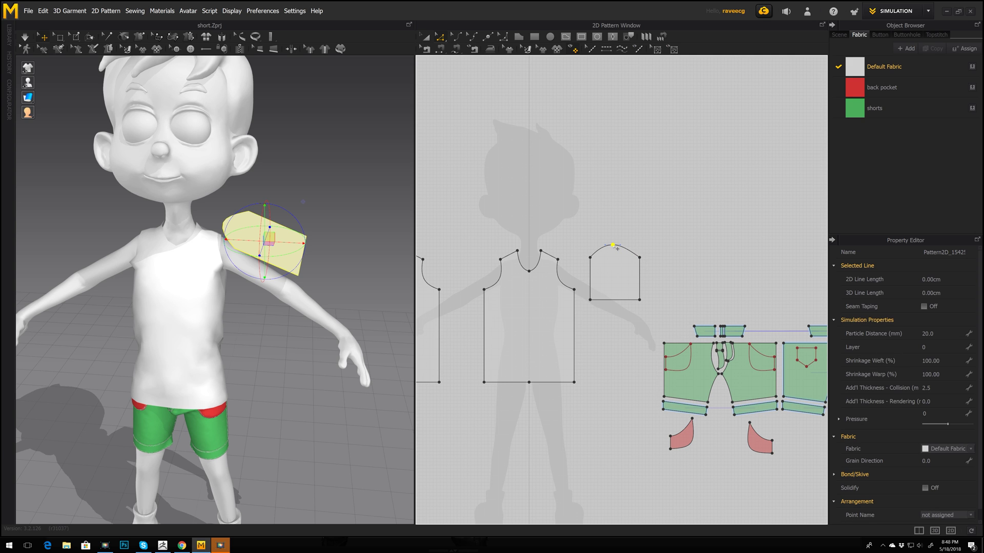
key(Delete)
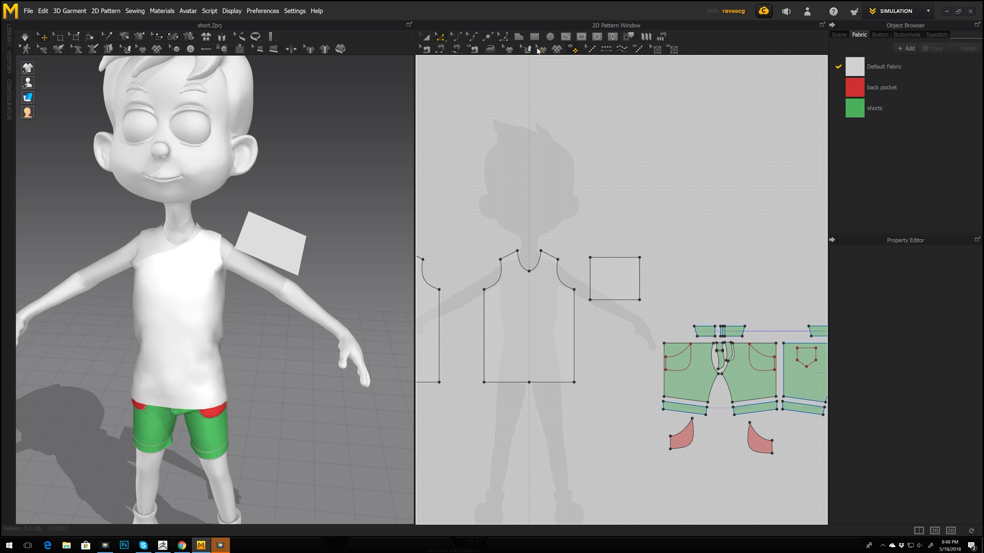
Curve the widened sleeve's straight upper edge outward into a cap with a curve length of about 16.2 cm
click(456, 36)
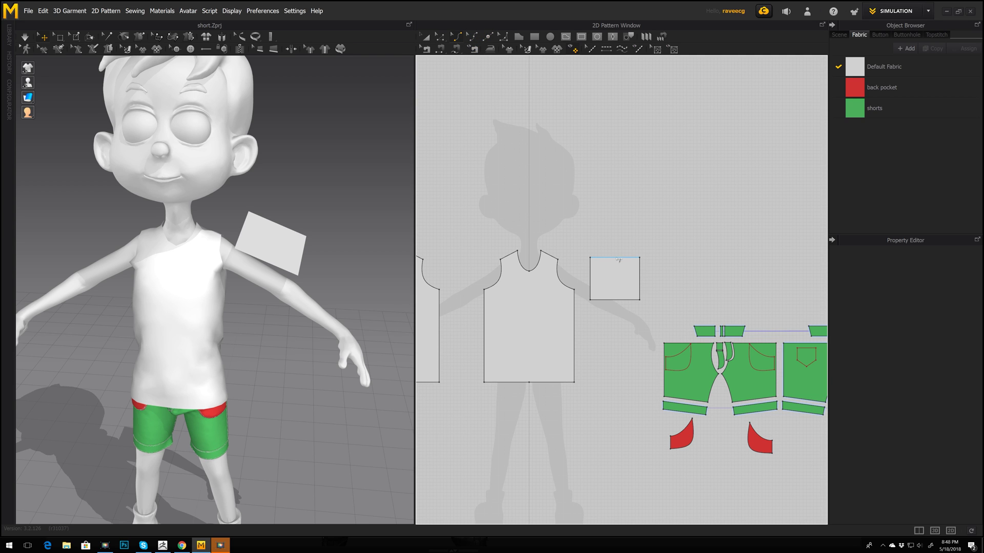
drag(617, 254, 617, 249)
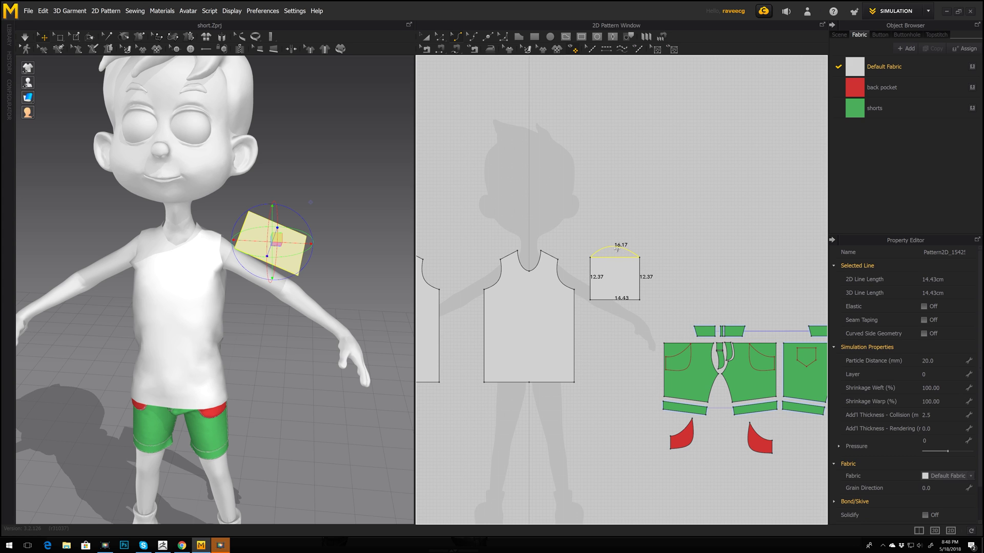
drag(617, 249, 617, 249)
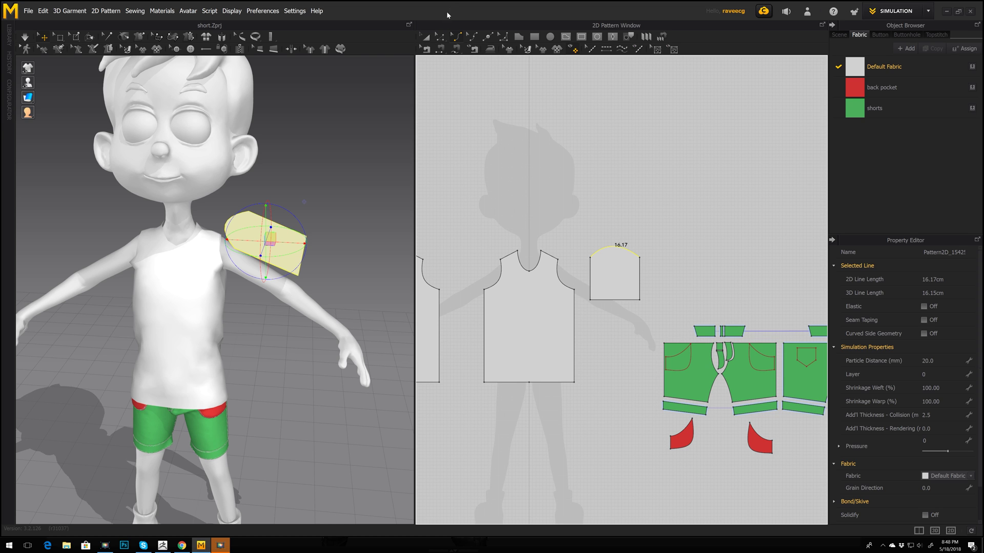
Split the curved cap line of the sleeve pattern uniformly into 2 segments
click(440, 37)
right_click(619, 250)
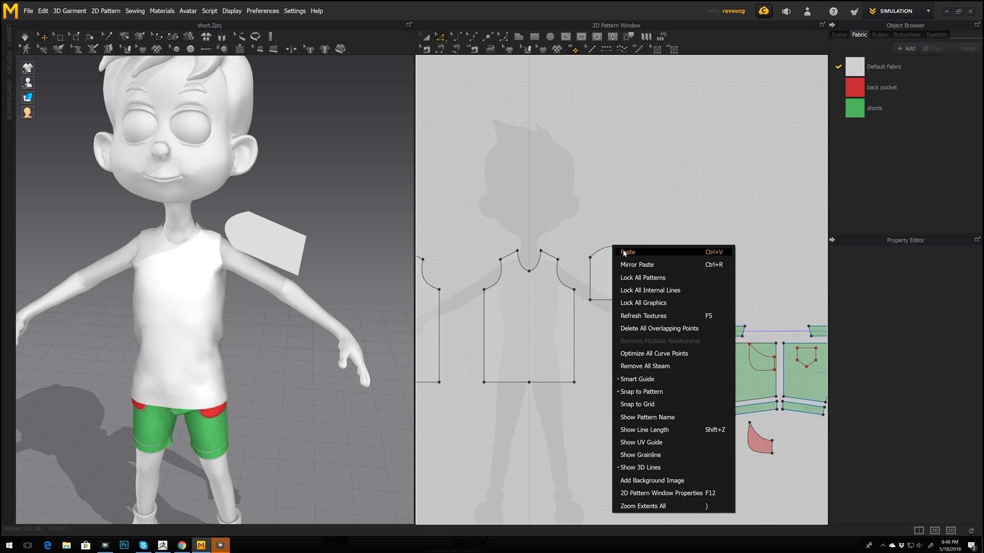
click(585, 255)
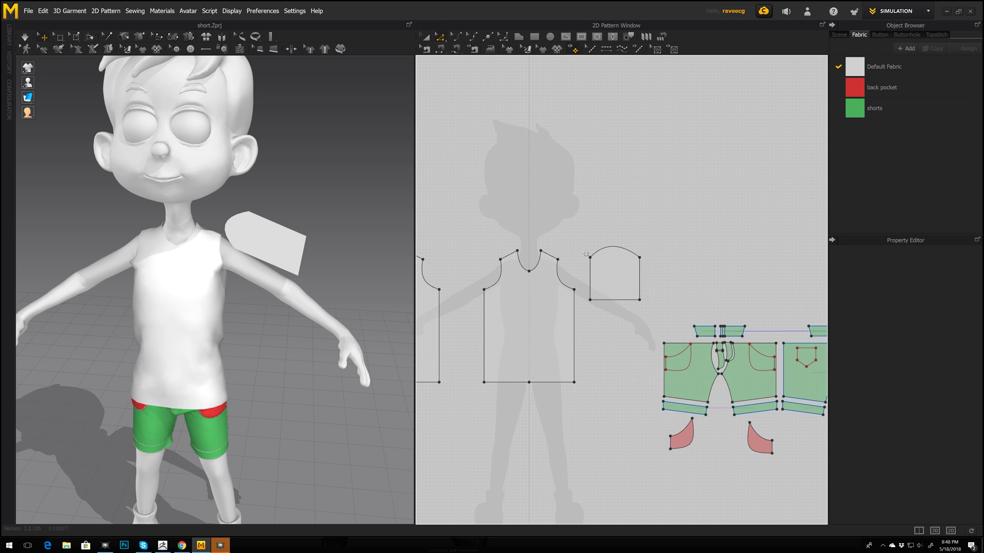
click(614, 247)
right_click(614, 247)
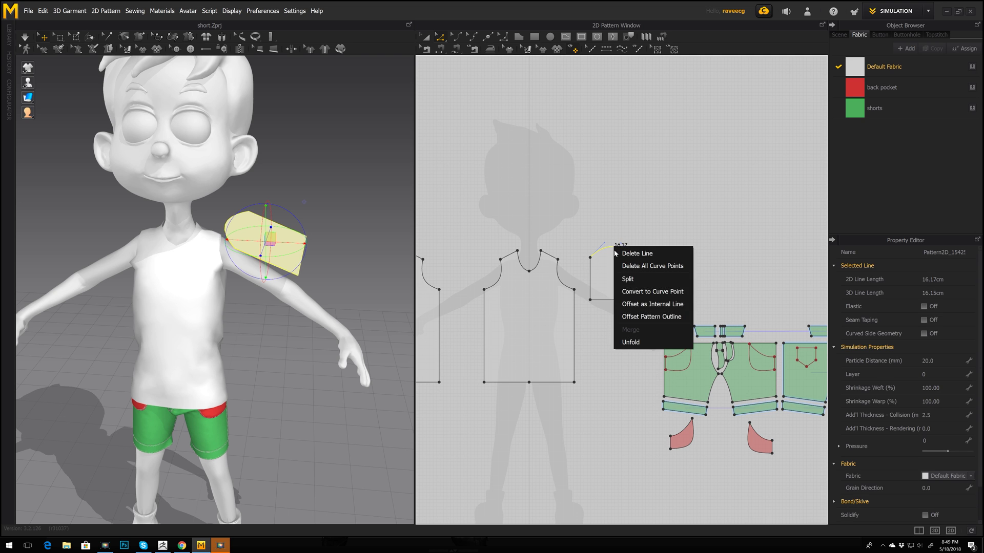
click(633, 280)
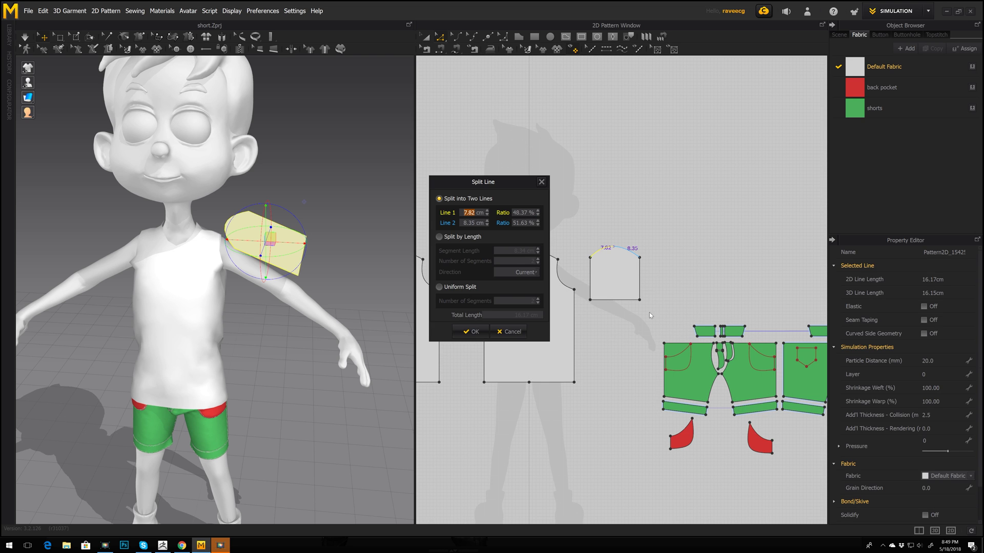
click(451, 290)
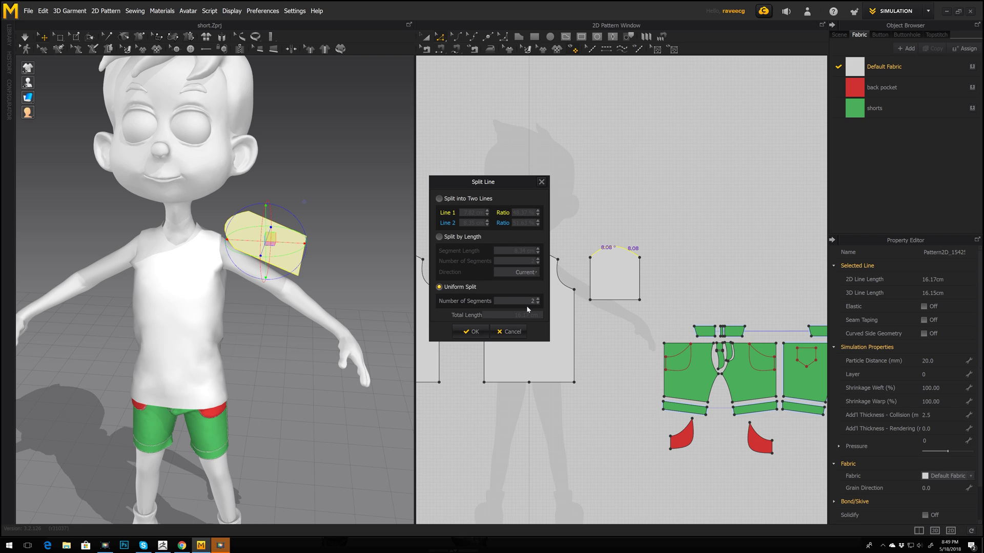
click(471, 331)
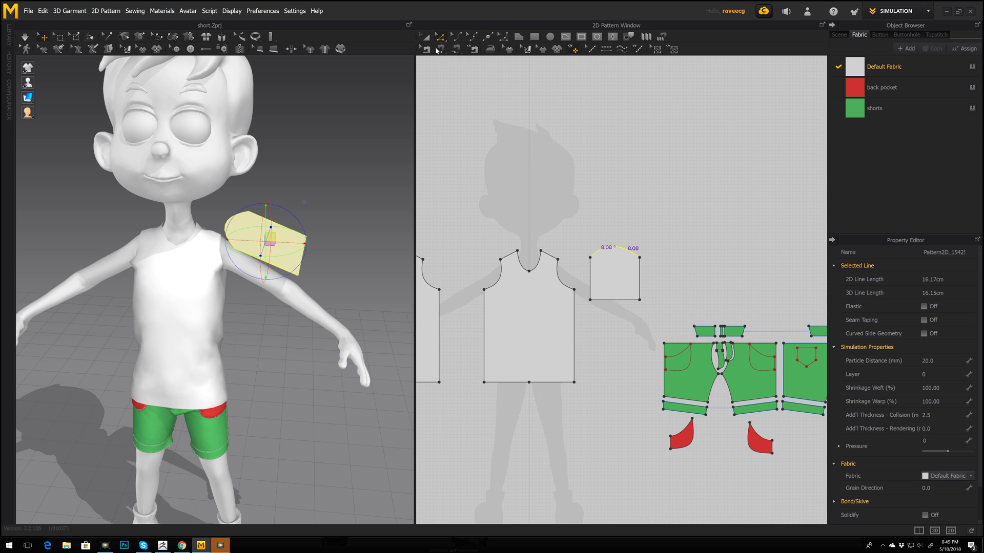
Copy the whole sleeve pattern and paste the duplicate level with the original, about 23.2 cm to its side
key(a)
click(617, 276)
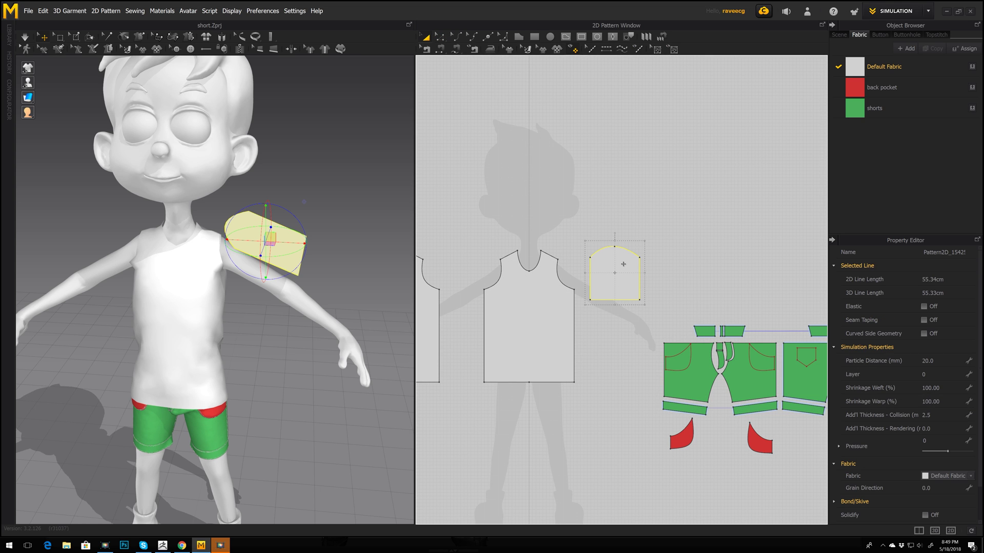
key(ctrl+v)
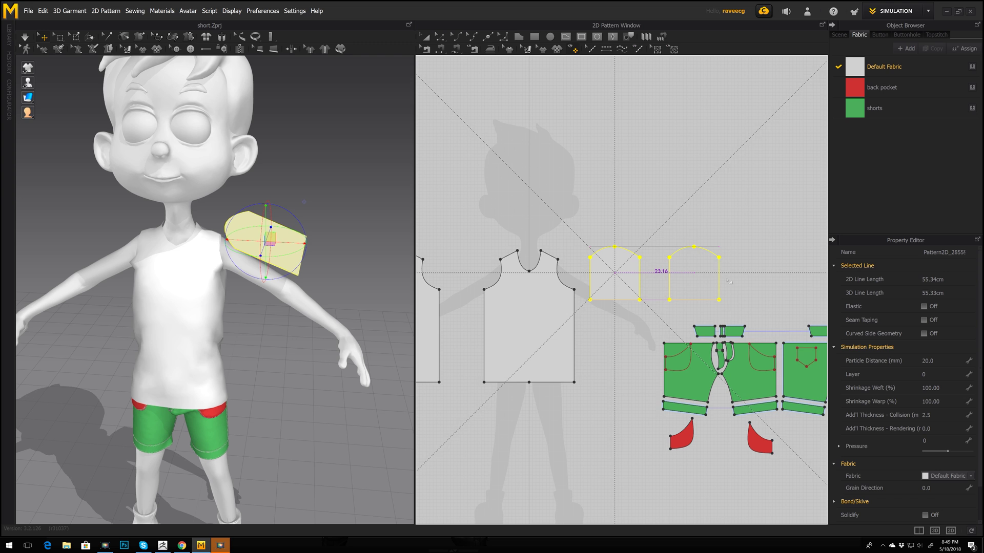
click(729, 281)
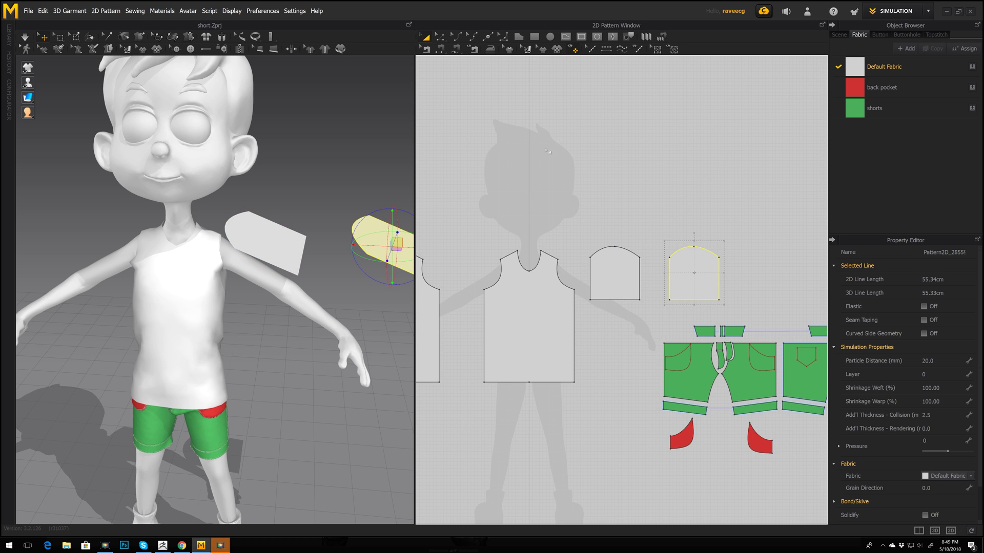
Move the sleeve copy to the outer side of the back pattern in 2D and above the avatar's right arm in 3D
scroll(707, 237, down, 3)
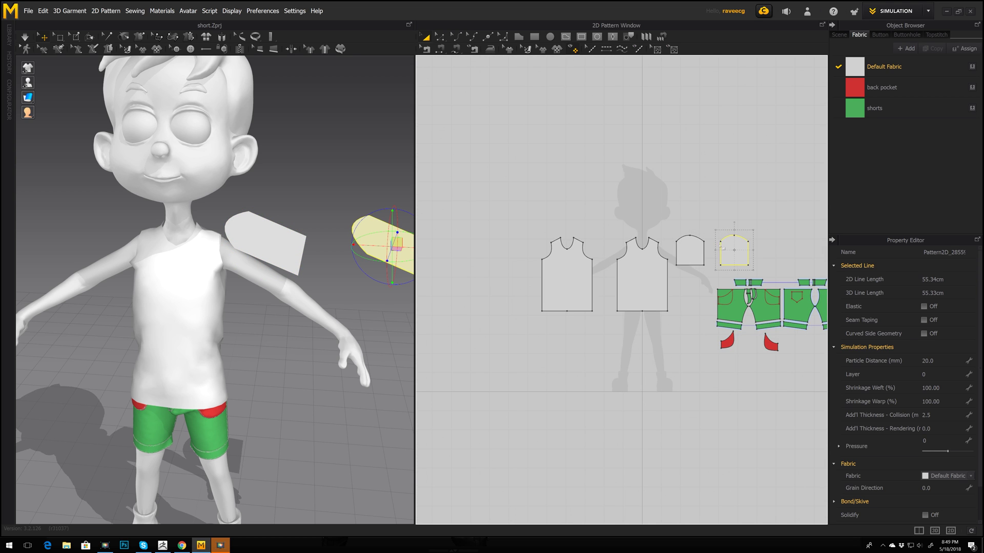
drag(714, 246, 510, 246)
drag(359, 245, 58, 232)
middle_drag(58, 233, 162, 239)
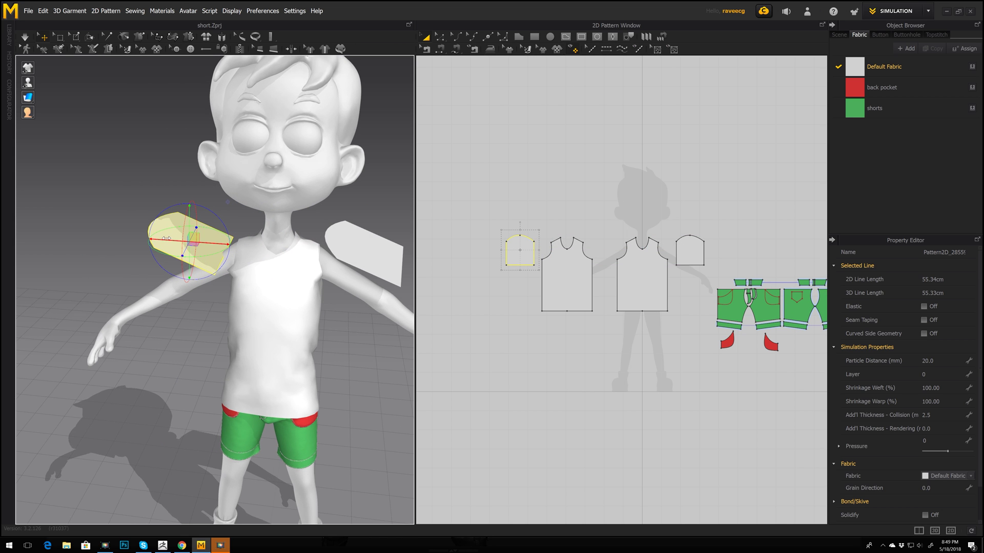
Flip the copied sleeve vertically and horizontally in the 3D view to match the slope of the avatar's right arm
right_click(168, 238)
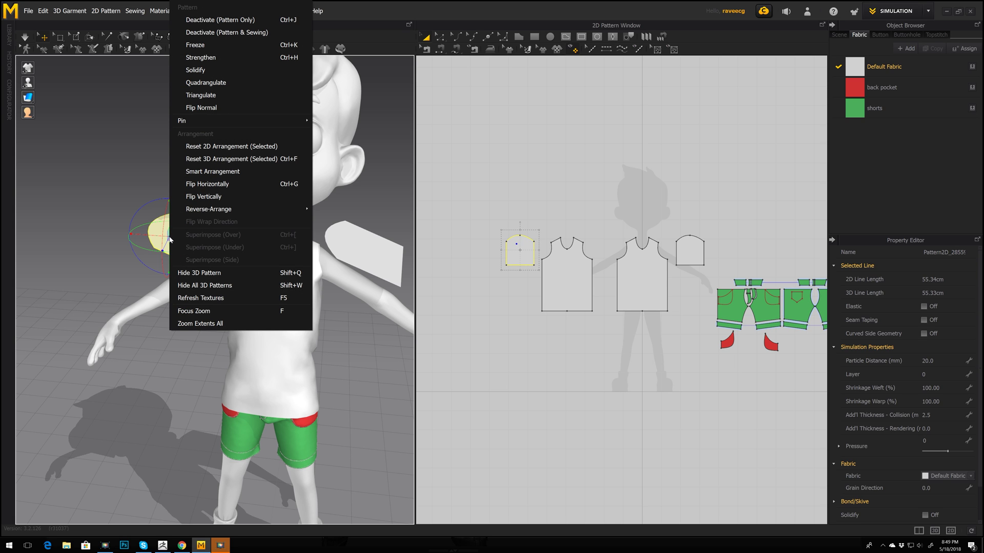
click(208, 197)
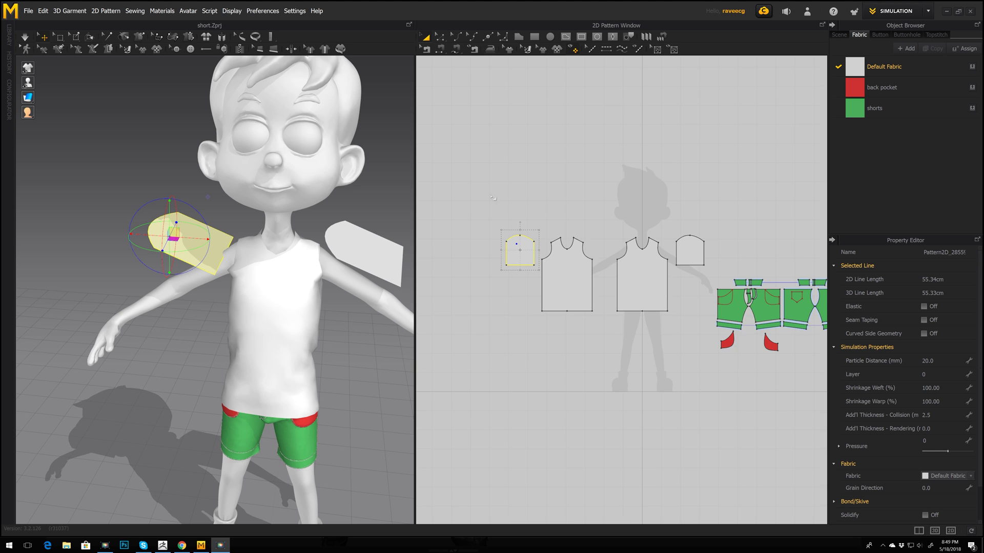
middle_drag(505, 223, 531, 250)
scroll(543, 274, up, 6)
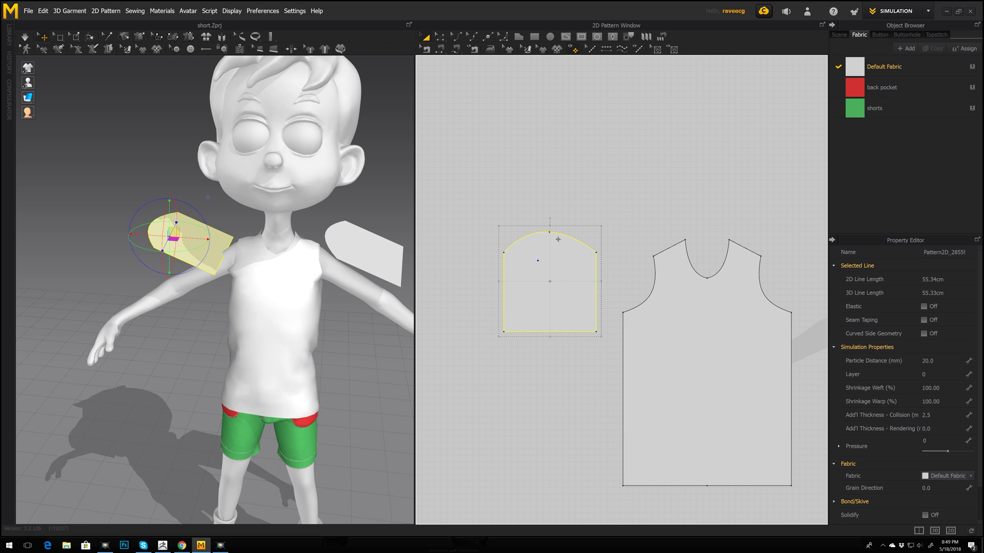
scroll(558, 240, down, 1)
scroll(551, 236, up, 1)
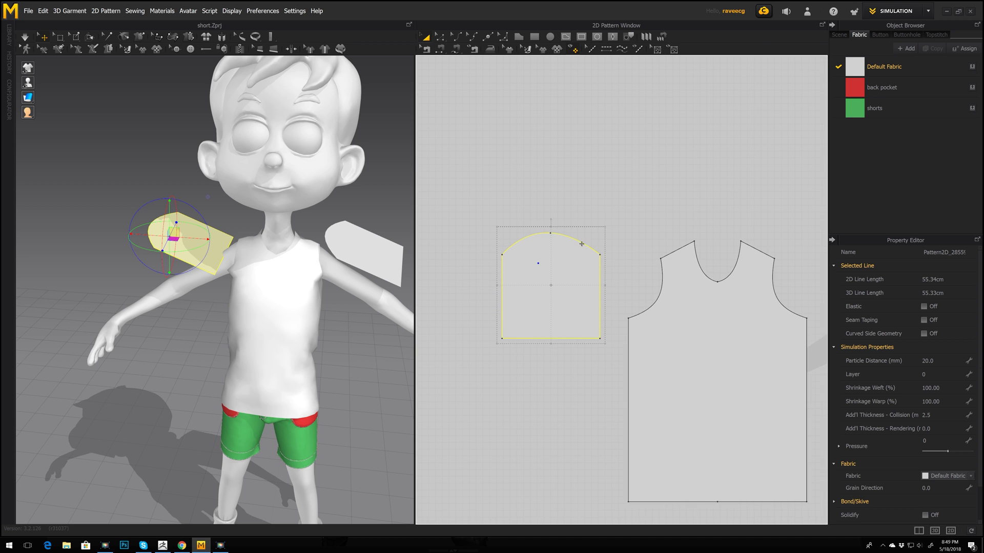
scroll(581, 244, down, 4)
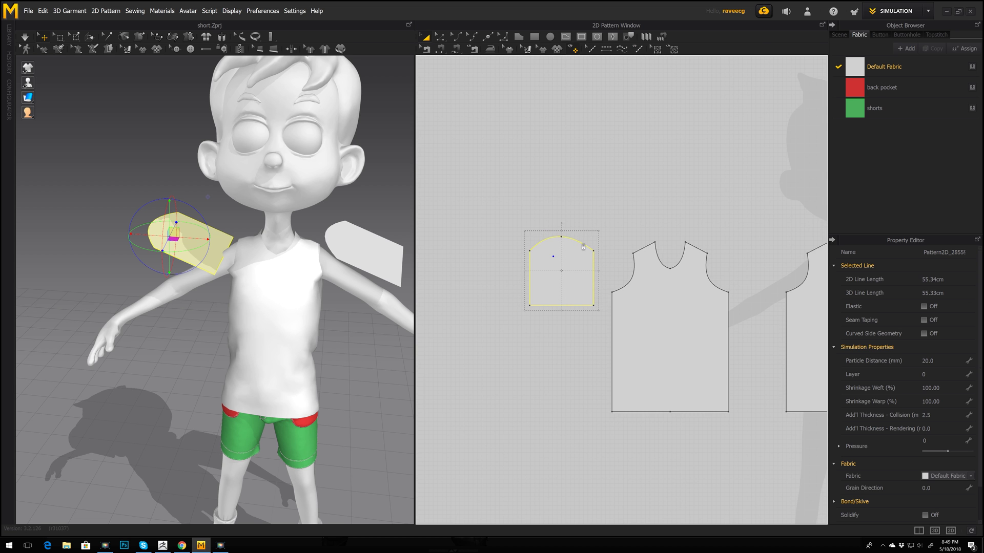
right_click(176, 227)
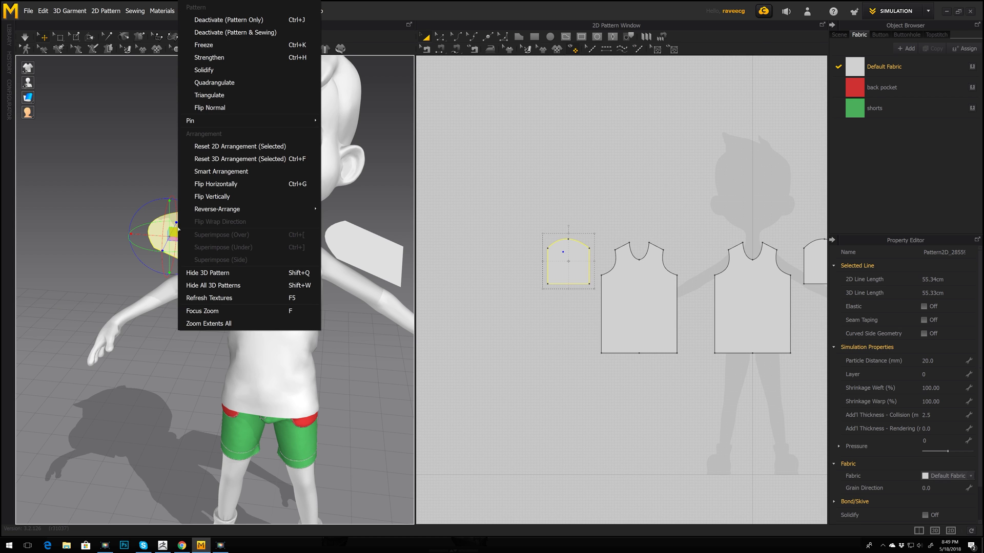
click(233, 184)
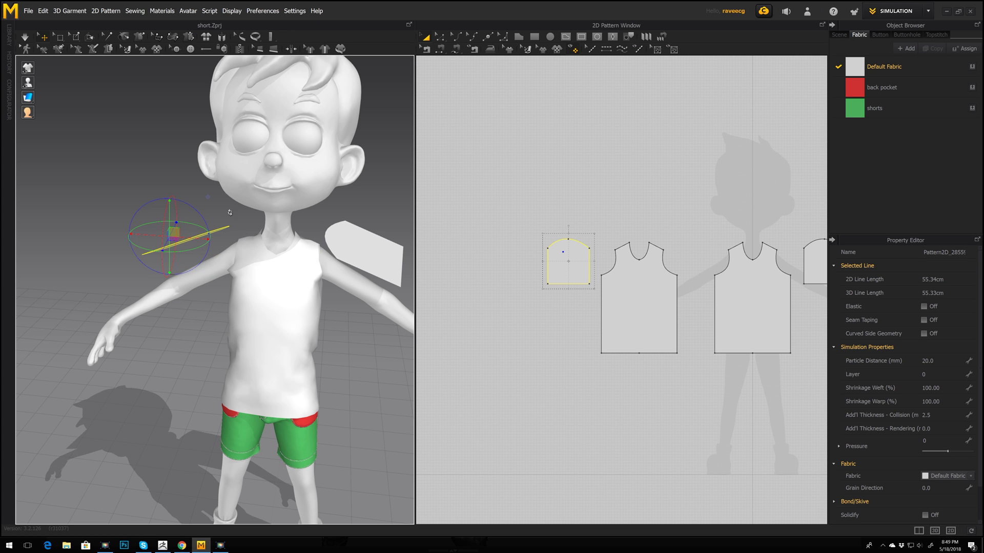
Move the flipped sleeve copy close to the avatar's right upper arm beside the armhole
right_drag(230, 212, 205, 189)
scroll(194, 195, down, 3)
right_drag(139, 205, 155, 242)
scroll(155, 242, up, 4)
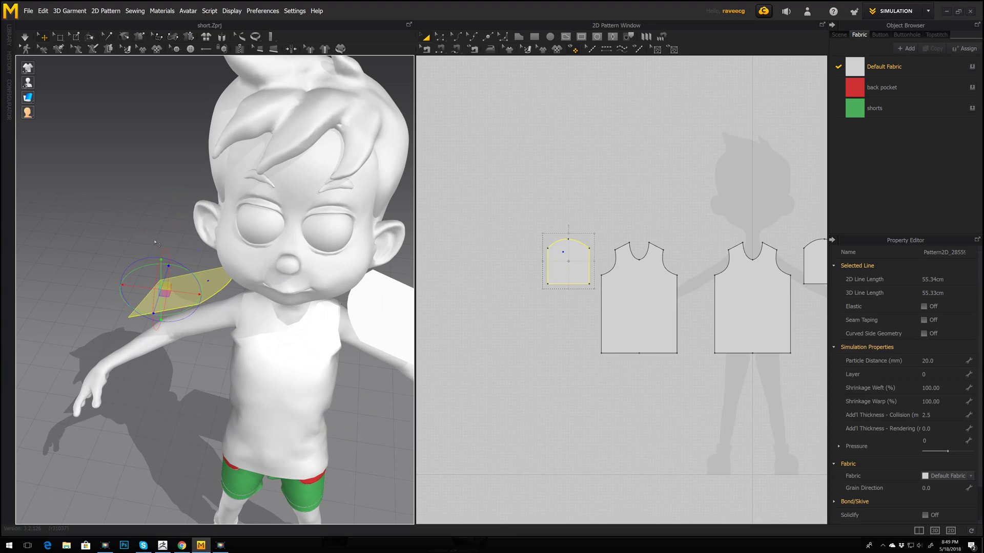
click(156, 242)
click(208, 289)
drag(208, 270, 242, 310)
right_drag(280, 335, 303, 345)
click(295, 273)
middle_drag(303, 346, 211, 354)
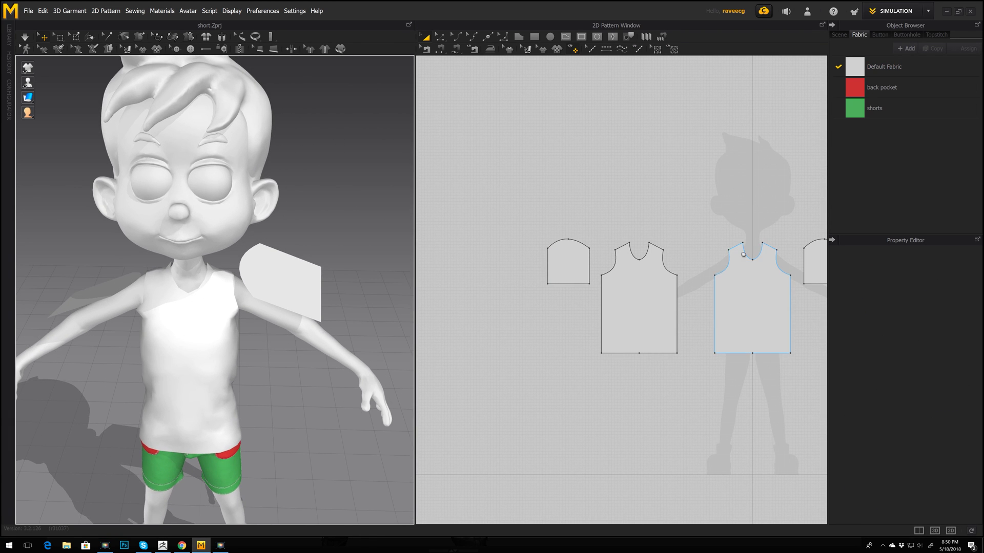
Sew the two cap halves of the left sleeve to the matching back and front armholes, and undo the trial simulation
right_drag(743, 255, 563, 268)
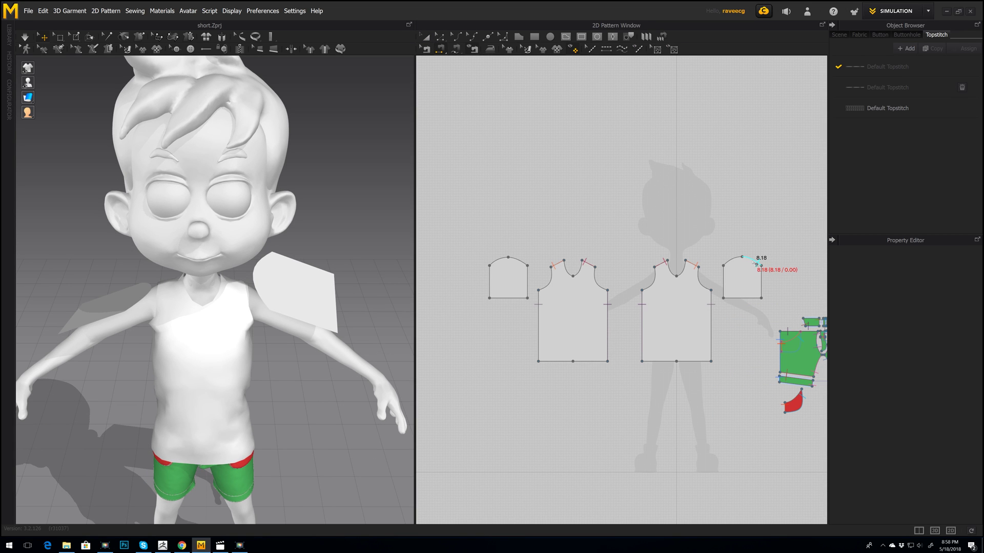
click(756, 263)
click(709, 279)
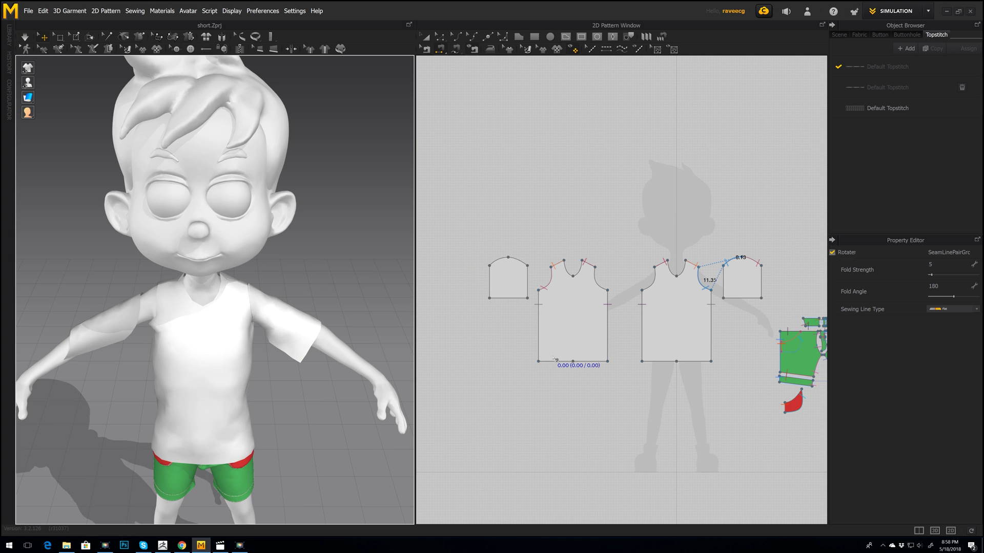
key(ctrl+z)
middle_drag(506, 307, 519, 321)
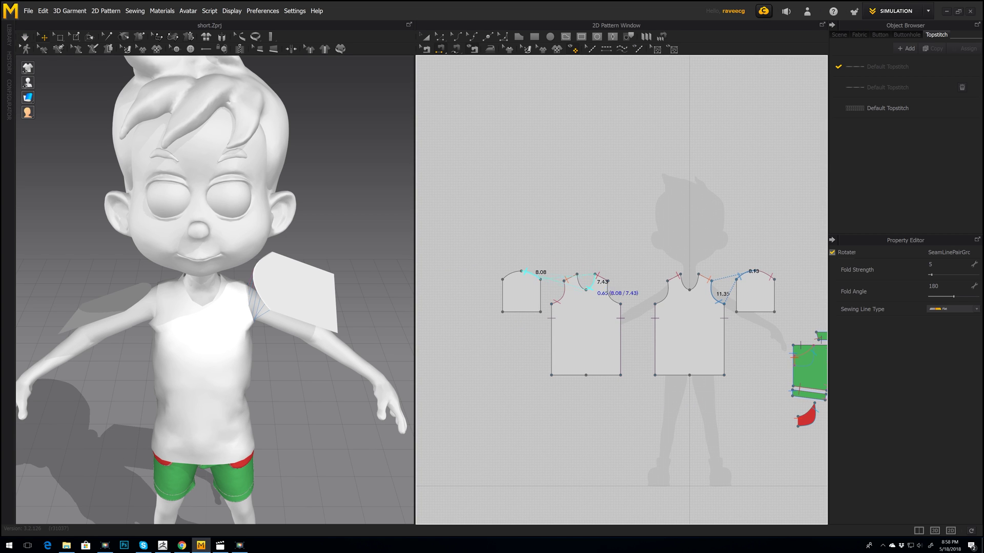
Try to sew the right sleeve's inner cap half to the back armhole and its outer half to the front armhole
click(615, 299)
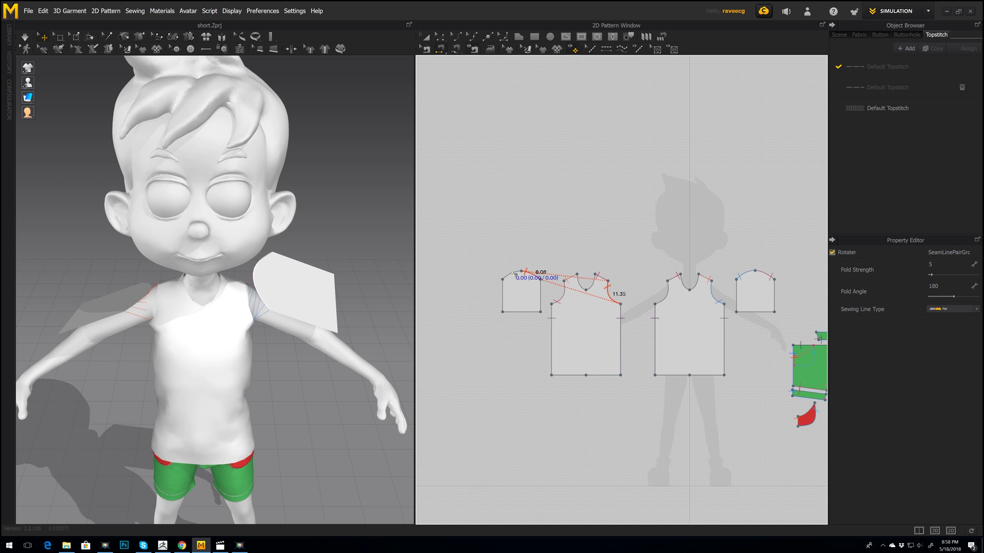
click(513, 273)
click(663, 329)
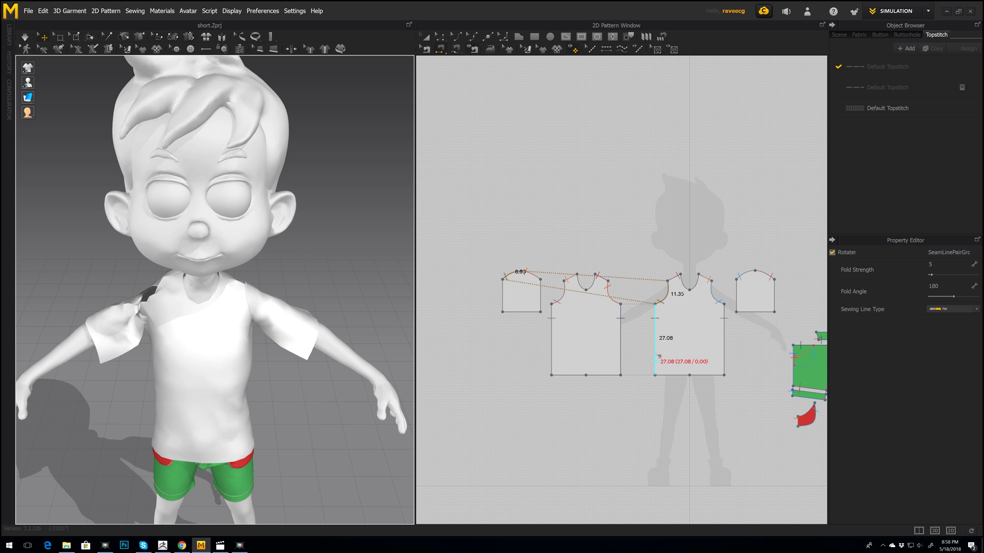
key(ctrl+z)
key(ctrl+z)
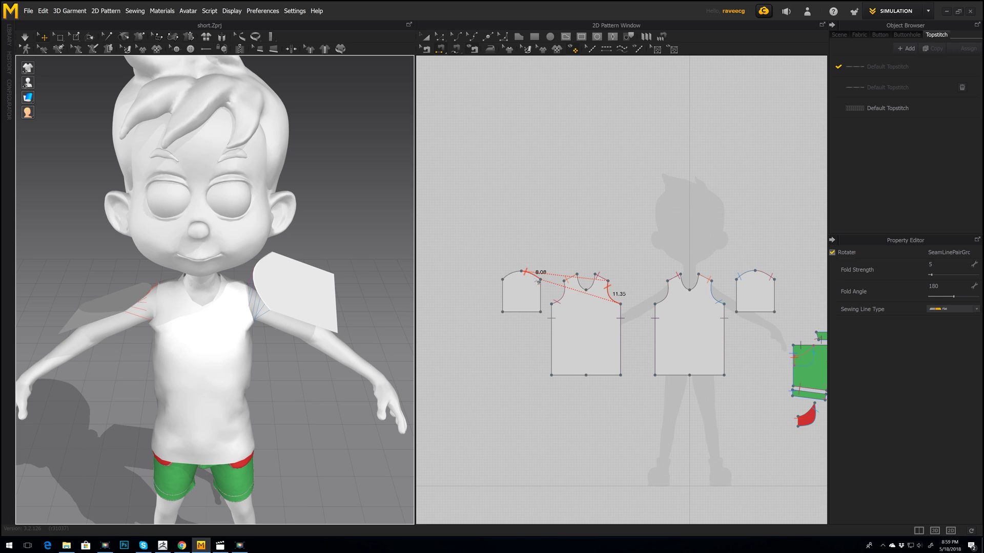
Sew the right sleeve's inner cap half to the front armhole and its outer half to the back armhole, and simulate the shirt
click(524, 273)
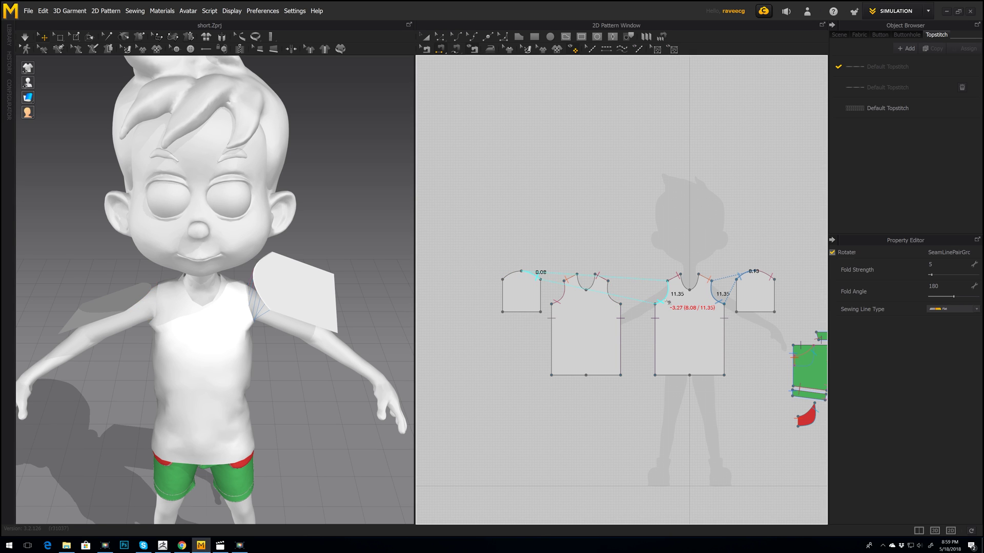
click(637, 303)
click(514, 273)
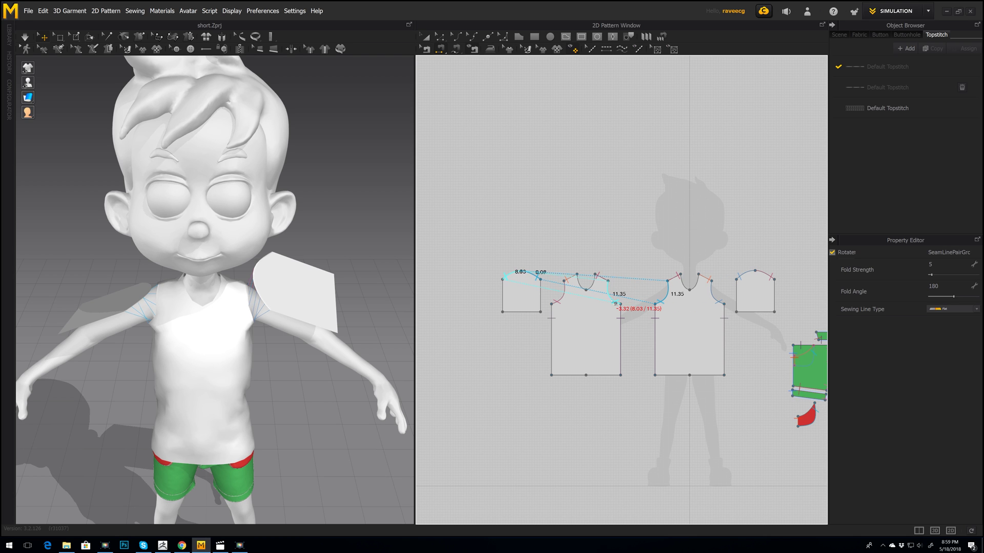
click(616, 303)
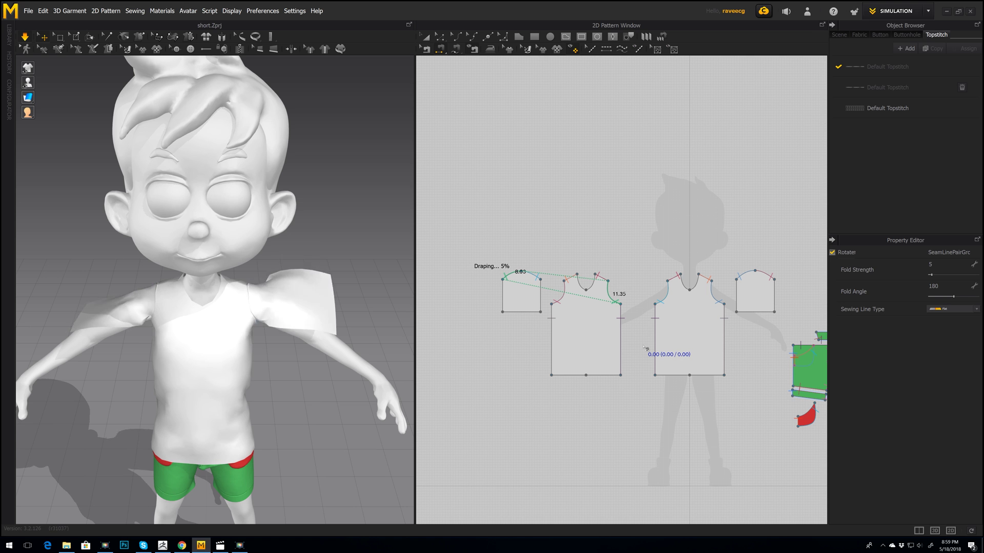
right_drag(335, 295, 317, 333)
key(2)
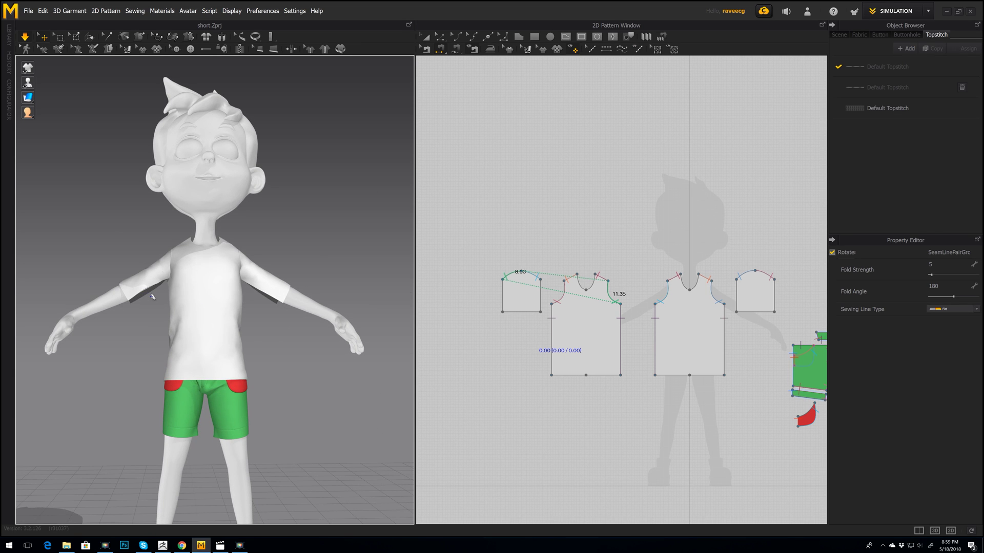
Sew the two straight side edges of each sleeve together and run the simulation again
click(509, 303)
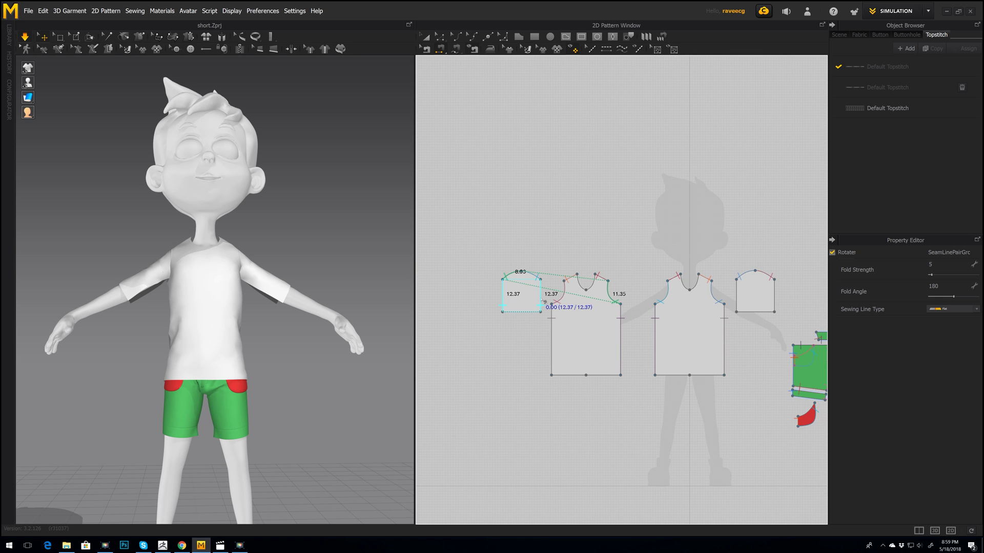
click(544, 301)
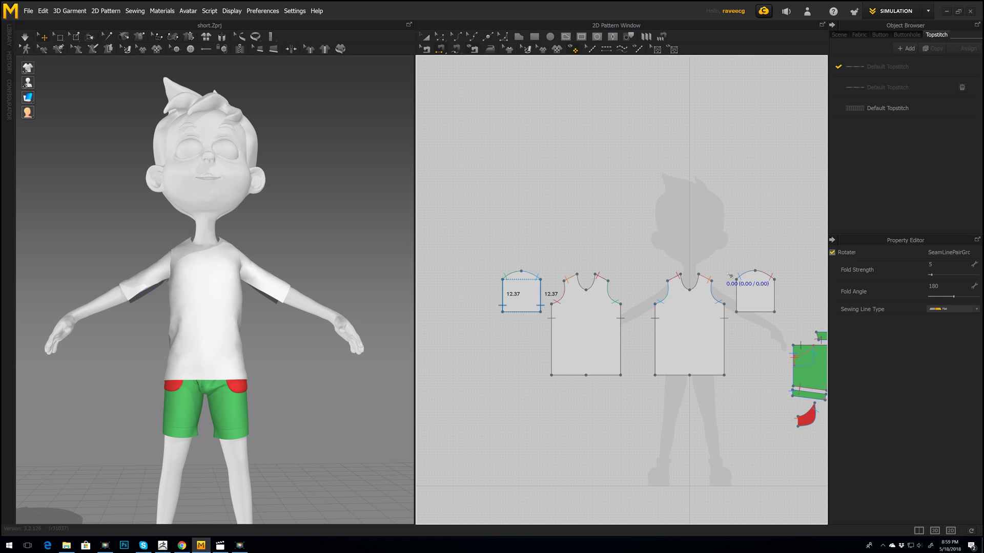
click(737, 296)
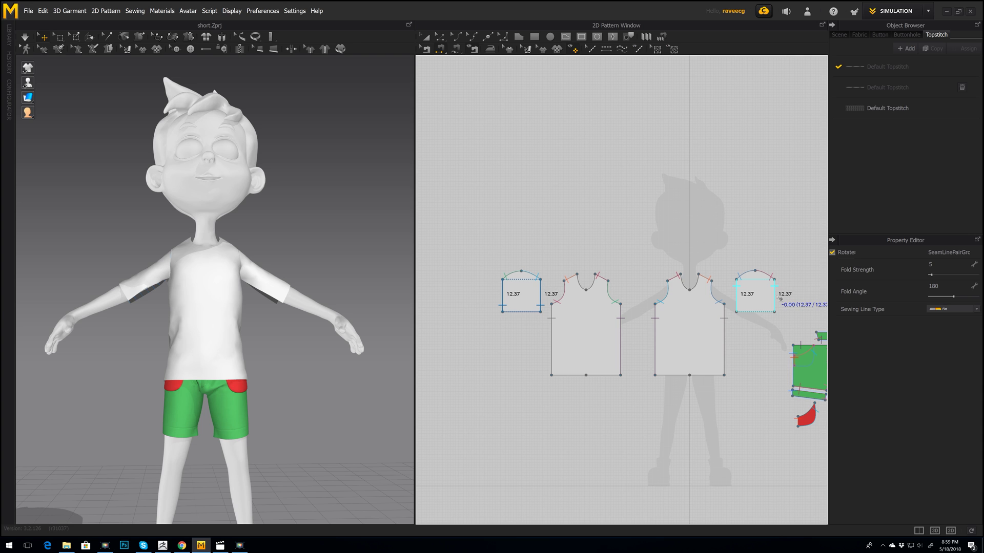
key(space)
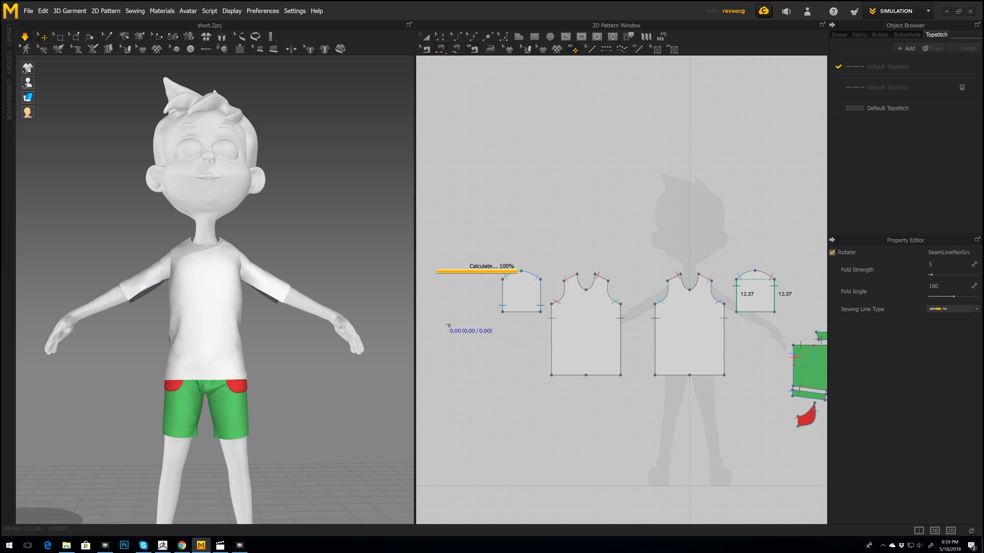
Delete the lowest point of the back pattern's neckline curve so the neckline becomes straight
right_drag(359, 253, 266, 275)
right_drag(327, 246, 366, 253)
click(243, 258)
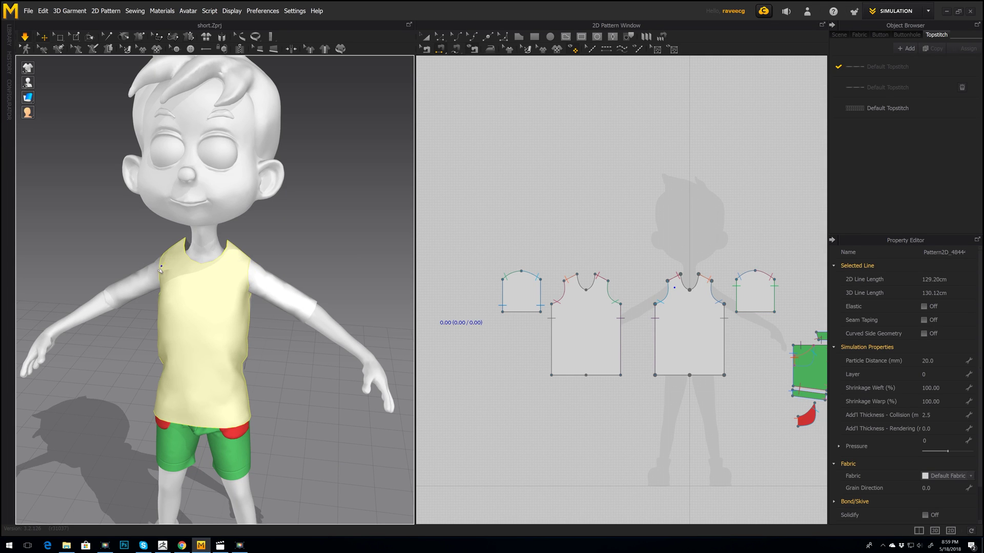
right_drag(316, 268, 235, 253)
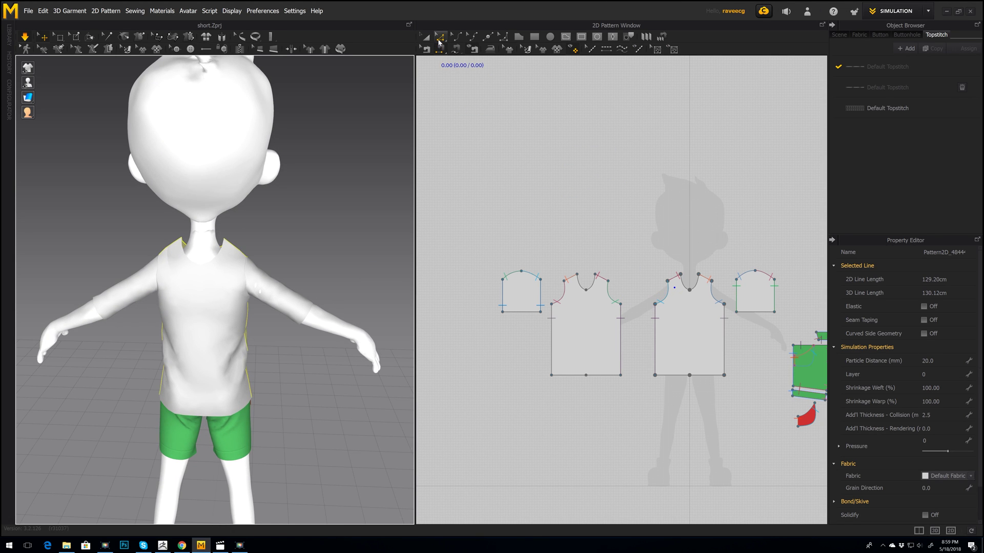
click(439, 40)
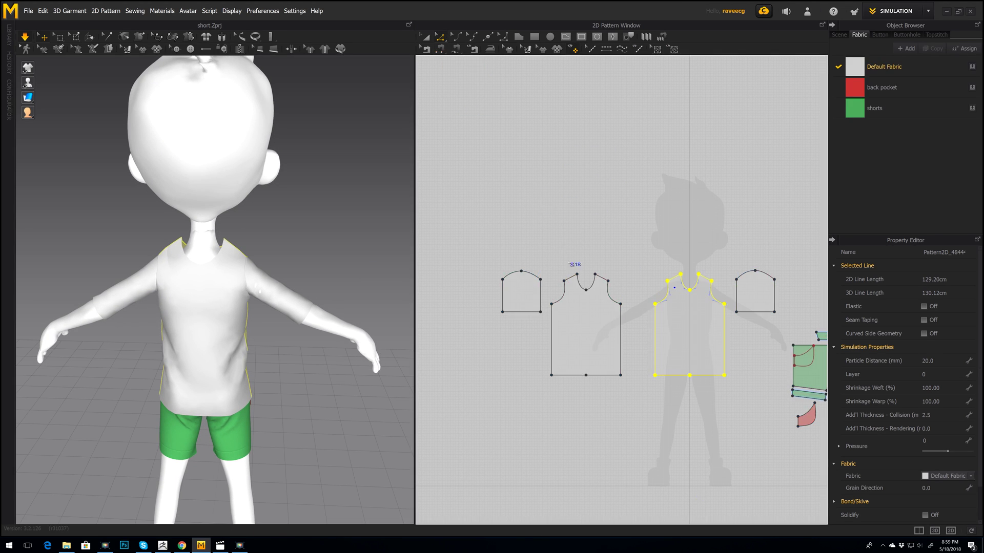
click(592, 300)
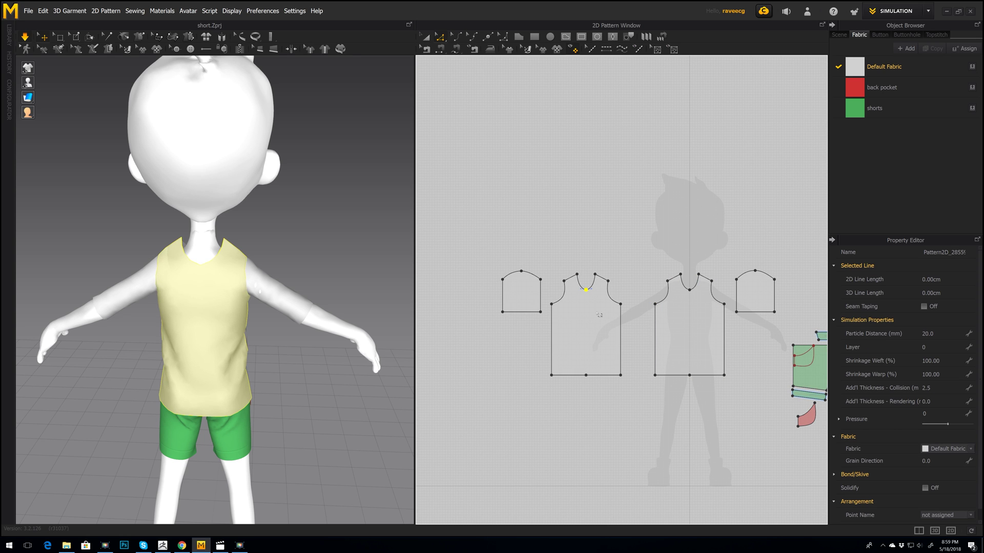
key(Delete)
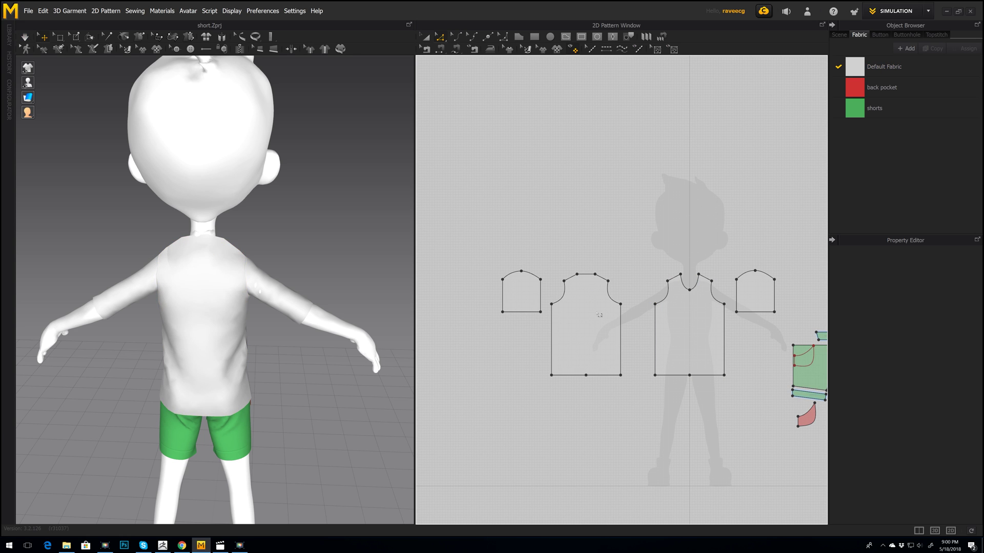
Simulate the shirt with the changed back neckline and pull its front fabric down on the body
right_drag(330, 215, 383, 220)
key(space)
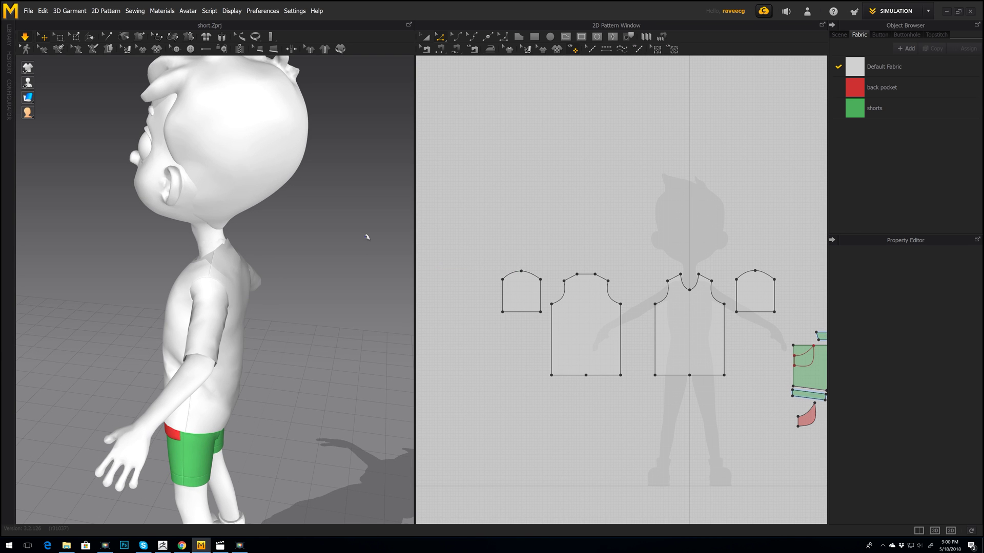
right_drag(342, 274, 393, 278)
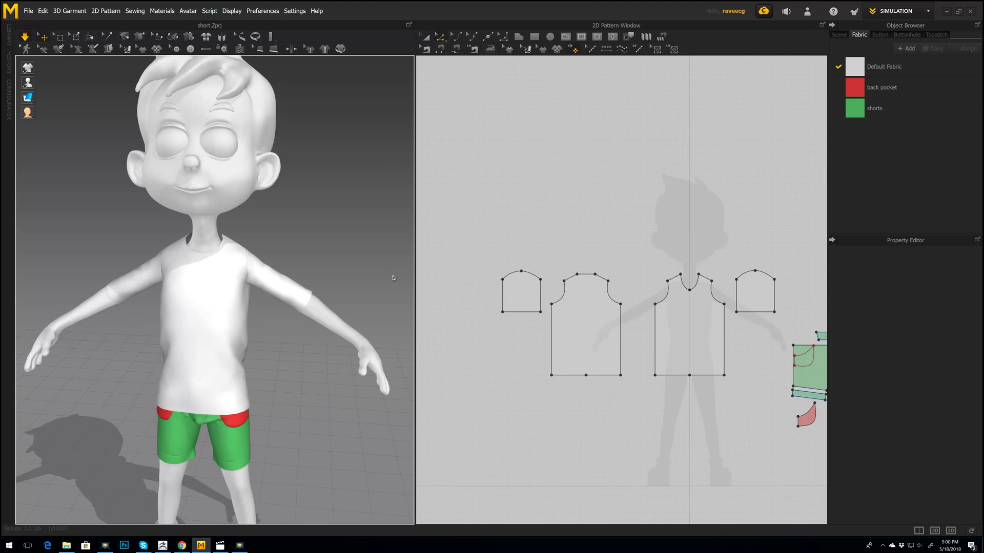
click(183, 245)
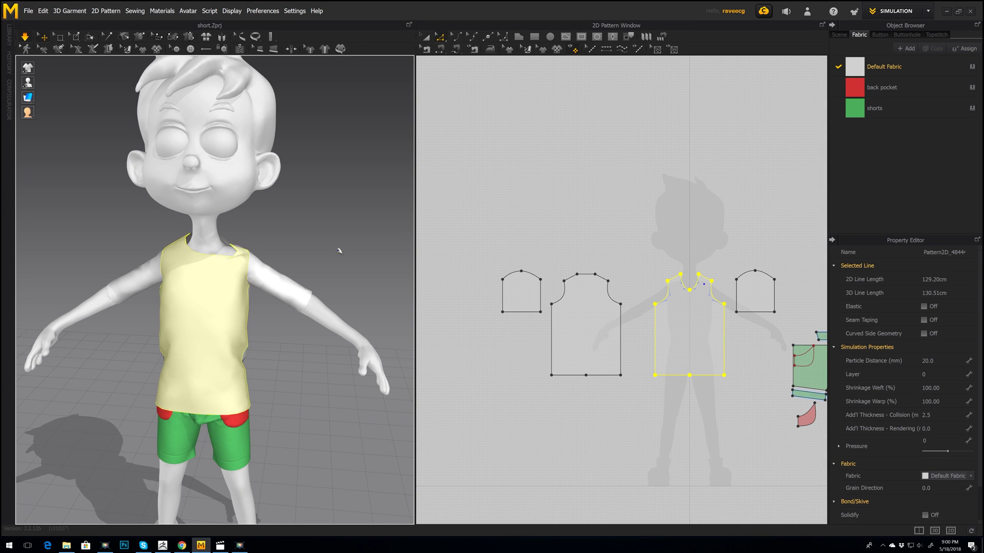
drag(220, 320, 222, 469)
Move the back pattern's neckline edge slightly down and stop the simulation
right_drag(366, 274, 303, 385)
click(585, 274)
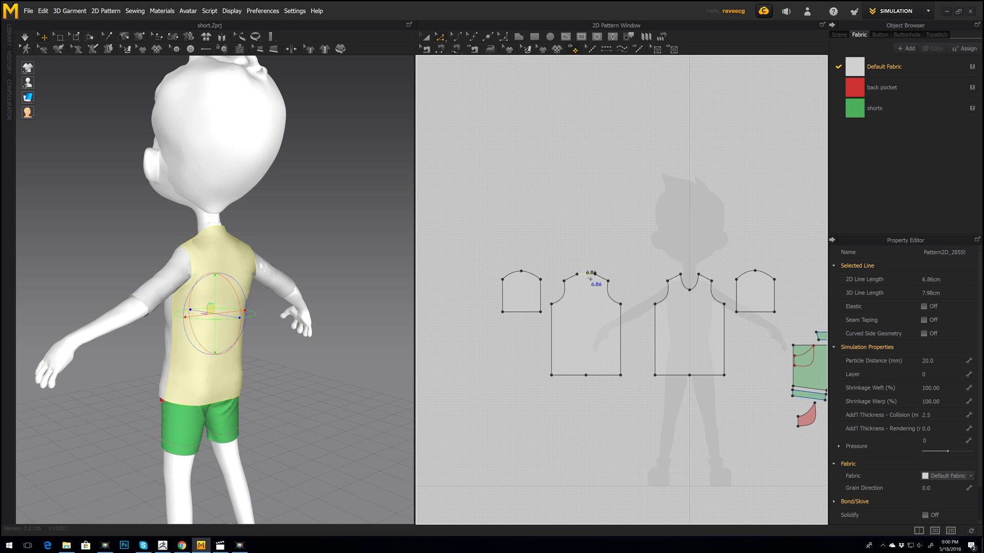
drag(584, 275, 589, 280)
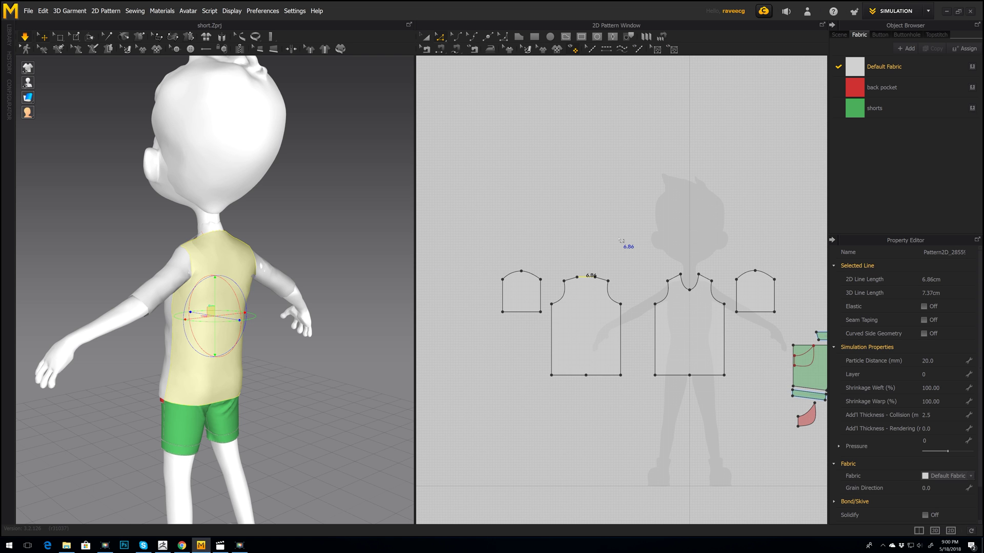
key(space)
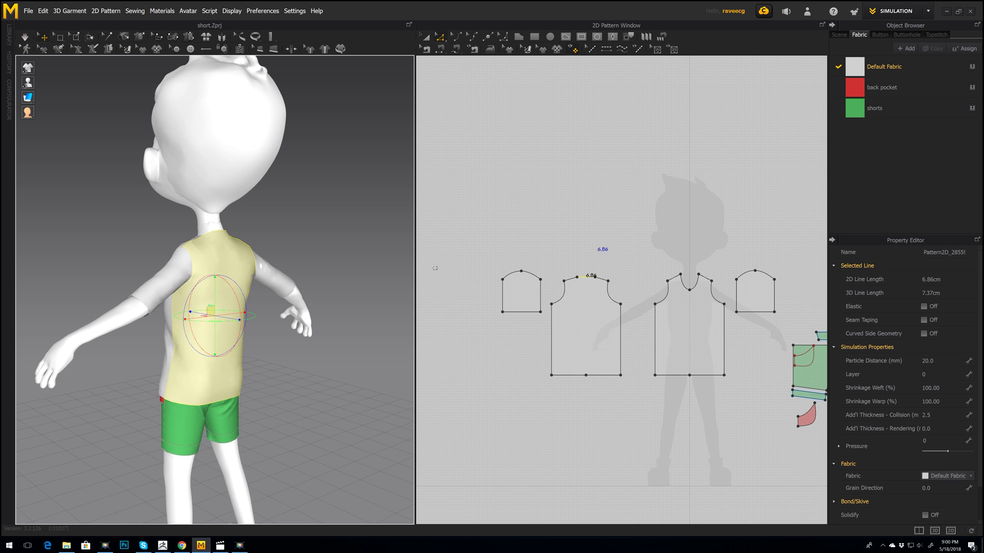
Deepen the front neckline slightly by moving its lowest point down along the center line
key(2)
scroll(689, 293, up, 3)
scroll(701, 295, up, 3)
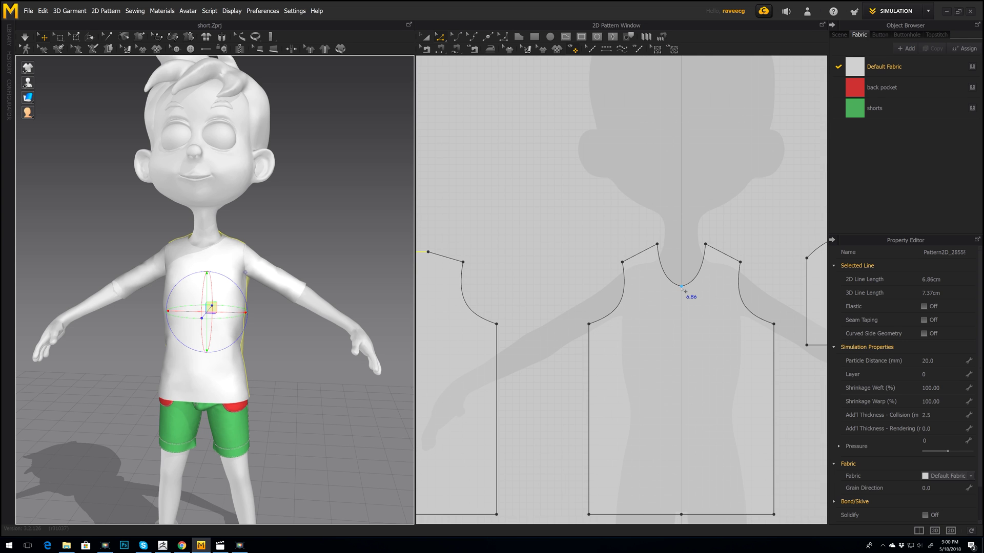
drag(681, 286, 685, 296)
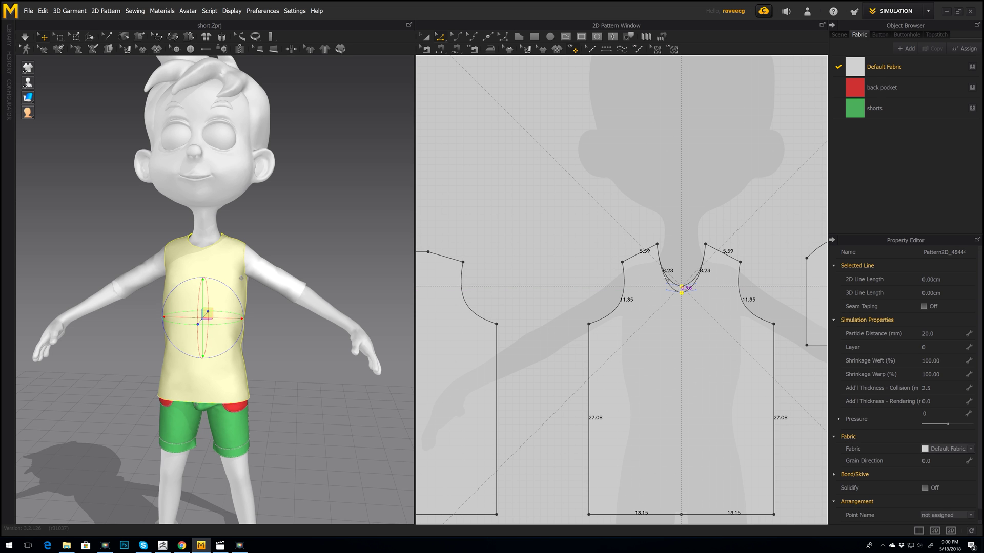
Move both shoulder edges of the front pattern slightly down together
click(641, 253)
shift+click(726, 255)
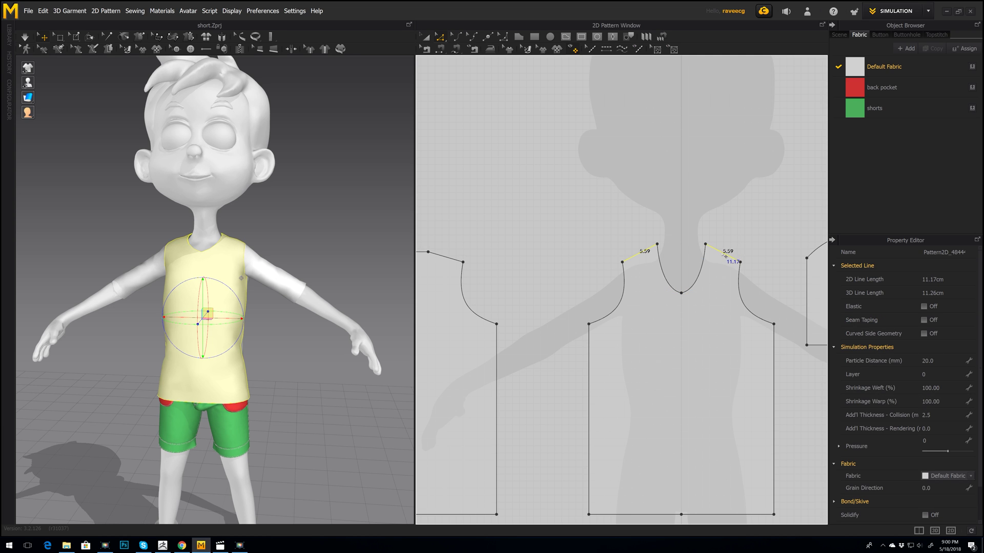
drag(726, 256, 725, 265)
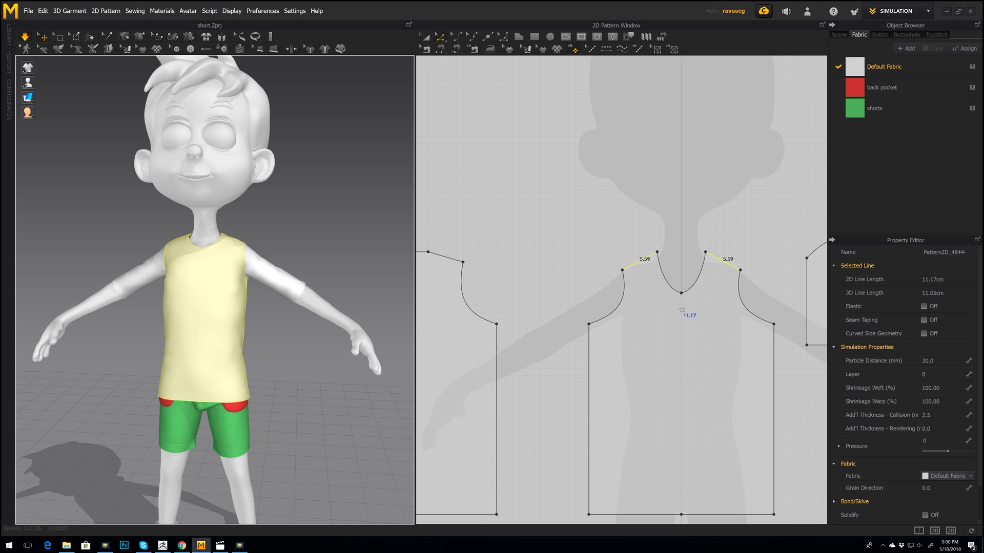
right_drag(339, 203, 340, 250)
Shorten both sleeve patterns by moving their bottom hem edges up together
scroll(544, 247, down, 2)
middle_drag(545, 249, 657, 218)
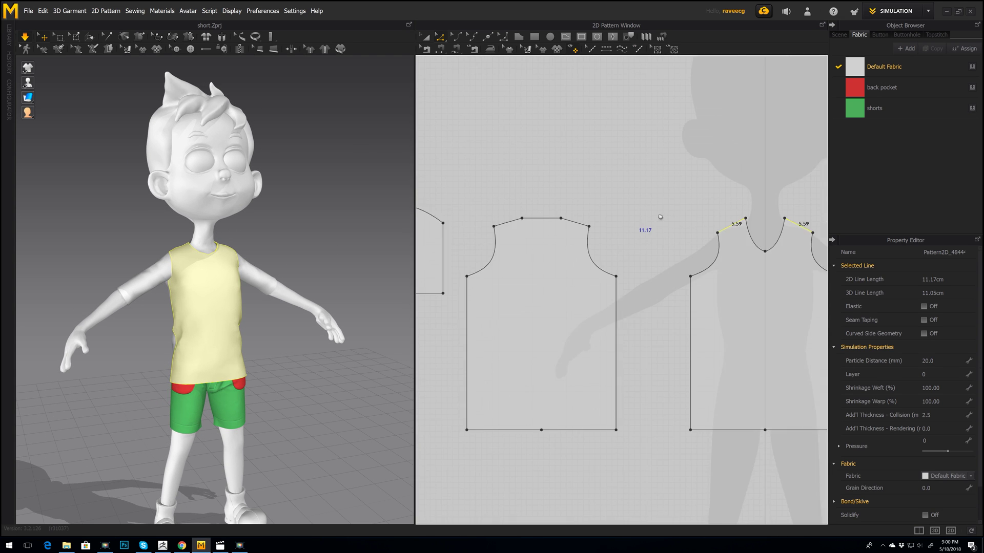
scroll(616, 248, up, 5)
scroll(614, 250, down, 7)
scroll(564, 267, up, 1)
scroll(520, 281, down, 3)
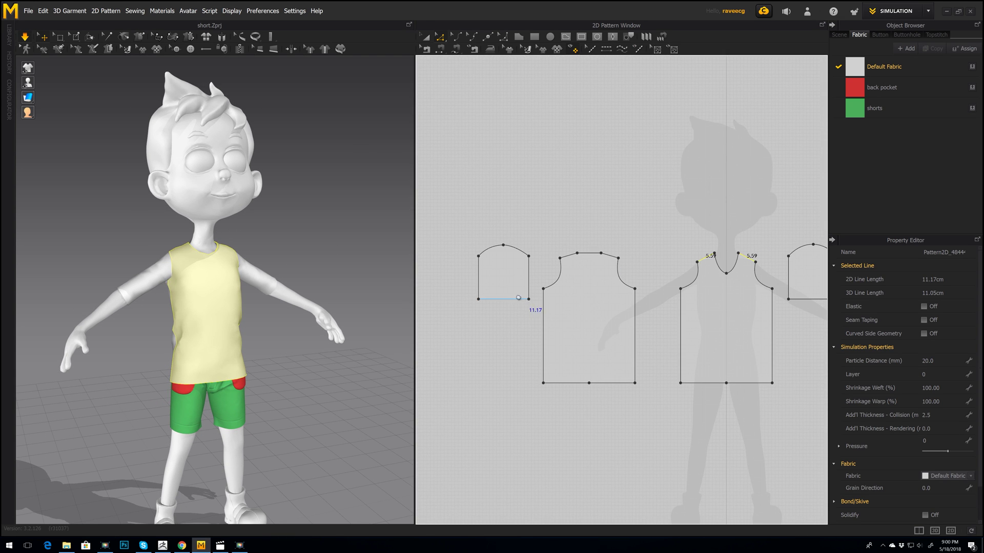
click(502, 301)
click(500, 301)
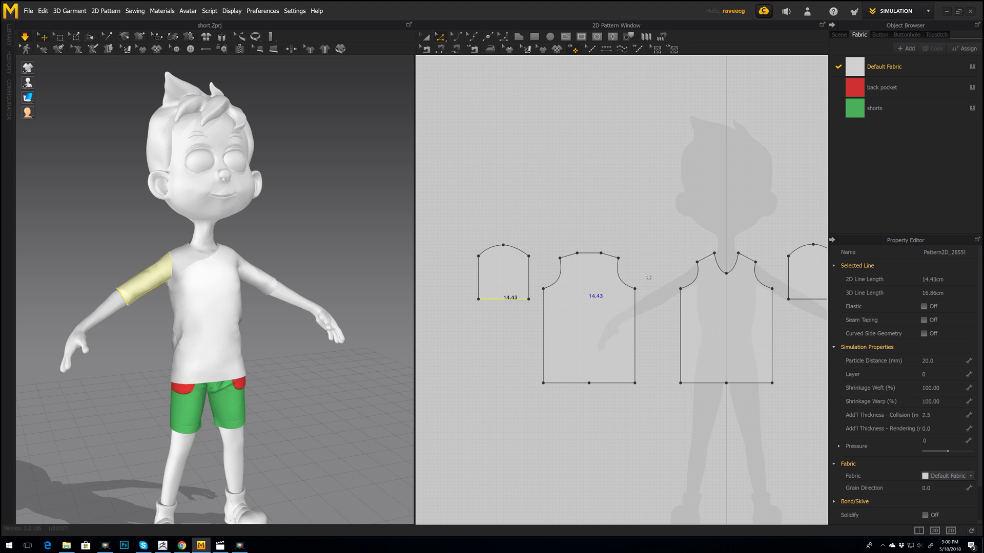
middle_drag(648, 275, 539, 284)
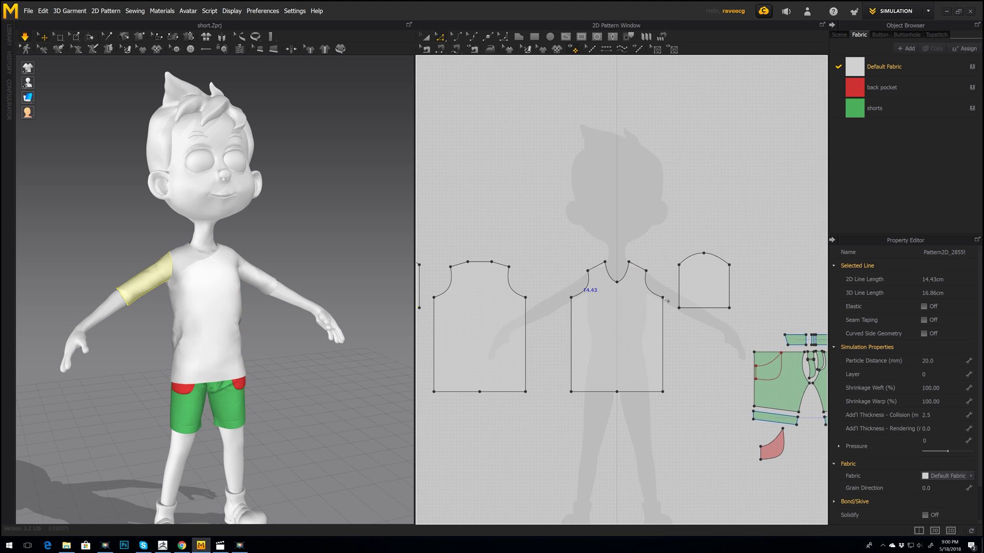
shift+click(704, 308)
drag(708, 308, 708, 306)
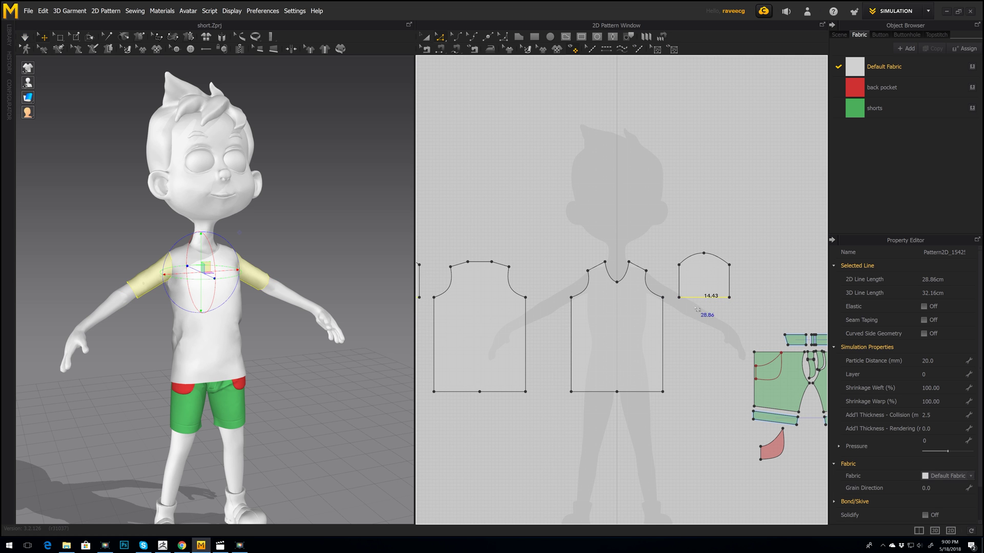
Raise both sleeve hem edges a little more and adjust the sleeves on the arms during simulation
right_drag(338, 287, 269, 296)
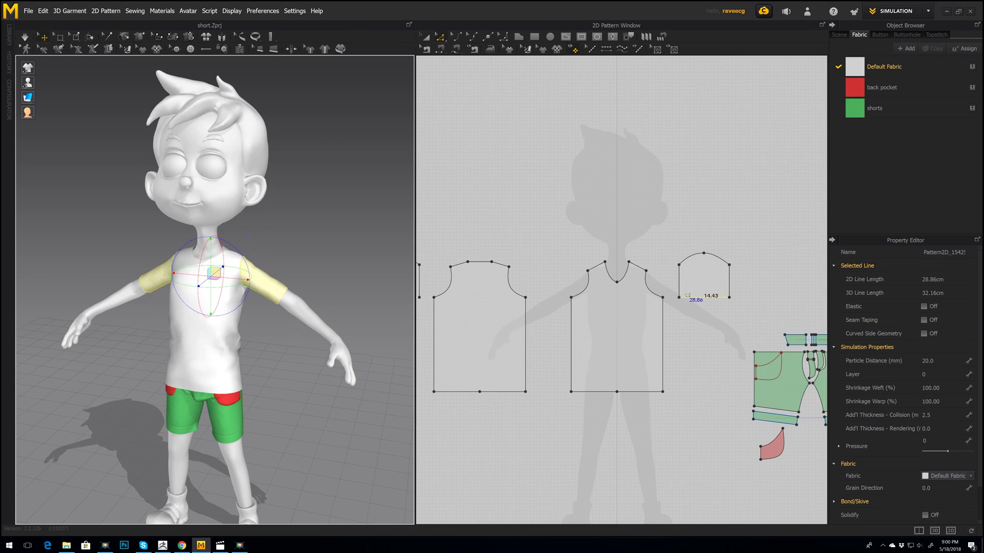
drag(705, 301, 704, 299)
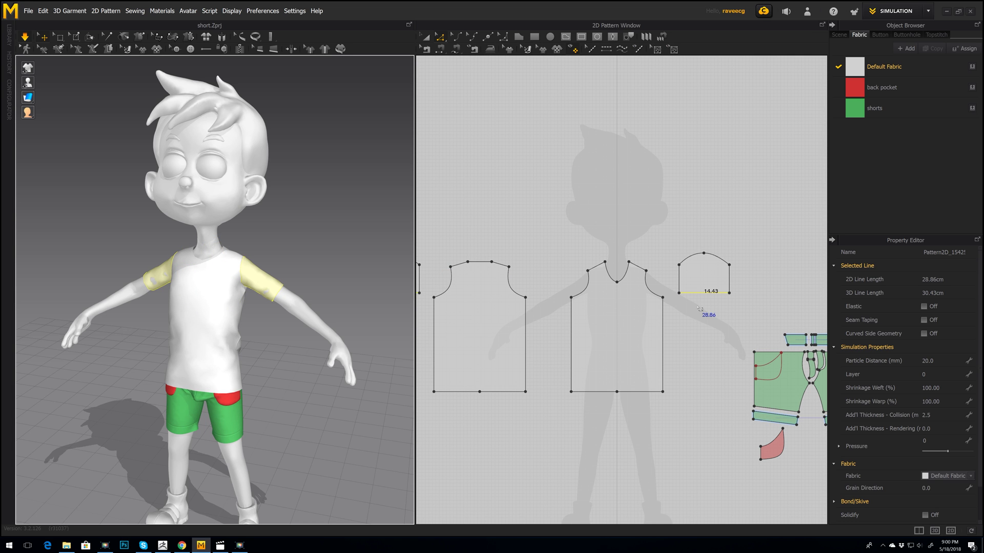
click(267, 294)
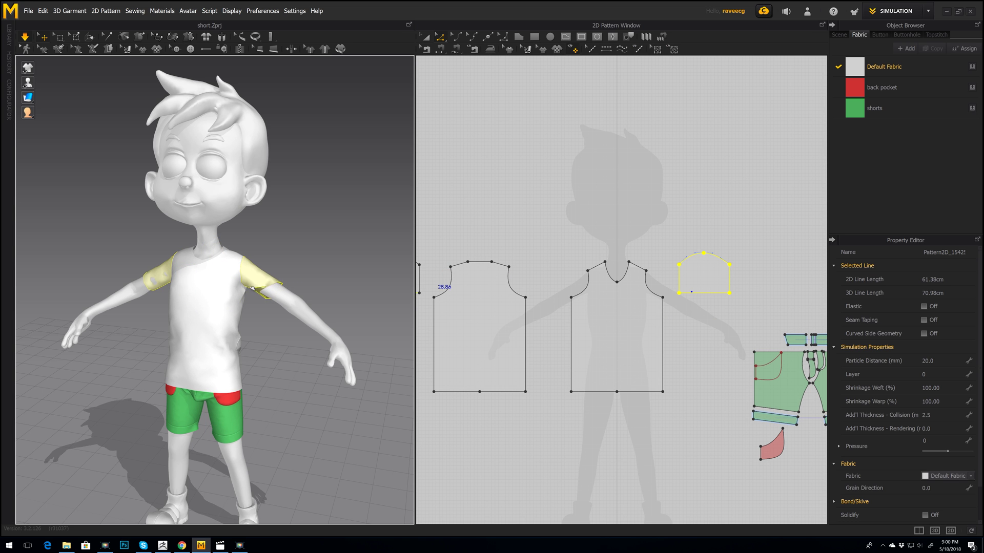
right_drag(358, 272, 189, 297)
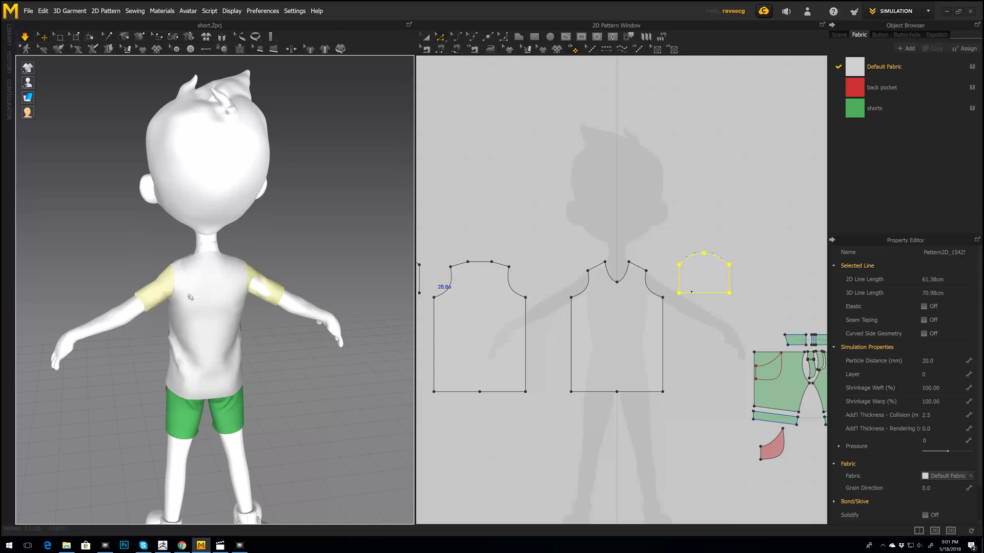
right_drag(115, 262, 193, 275)
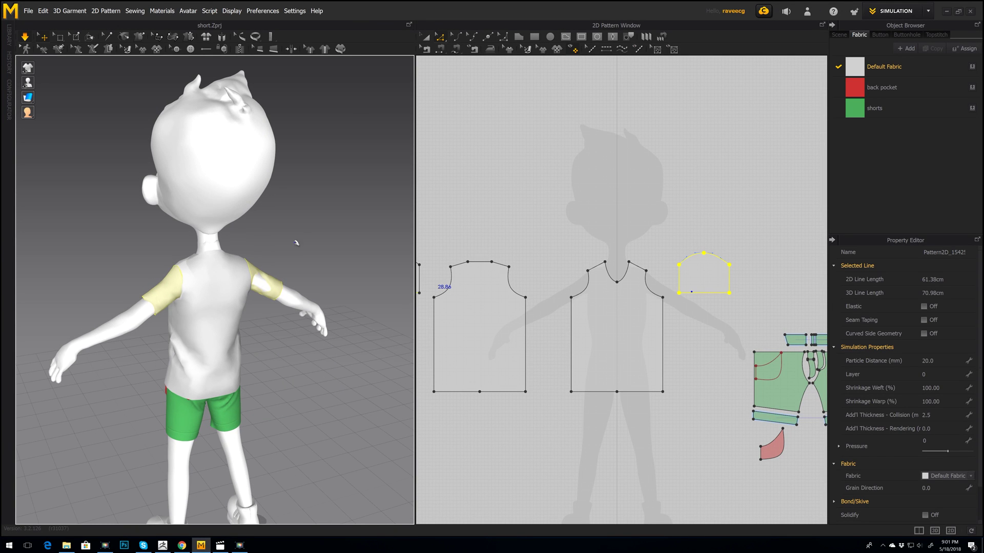
click(358, 246)
click(274, 285)
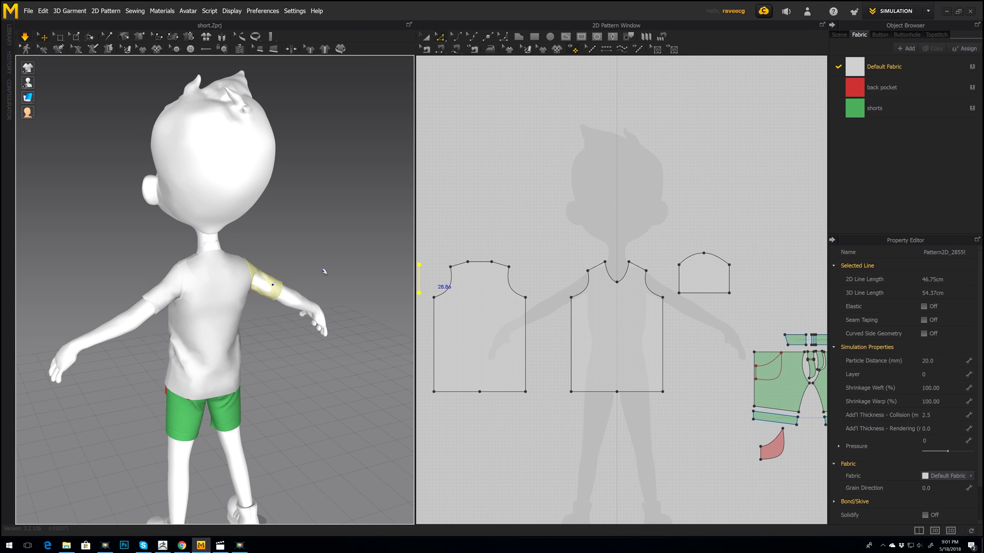
Move both halves of the front neckline curve slightly down and stop the simulation
right_drag(325, 272, 428, 277)
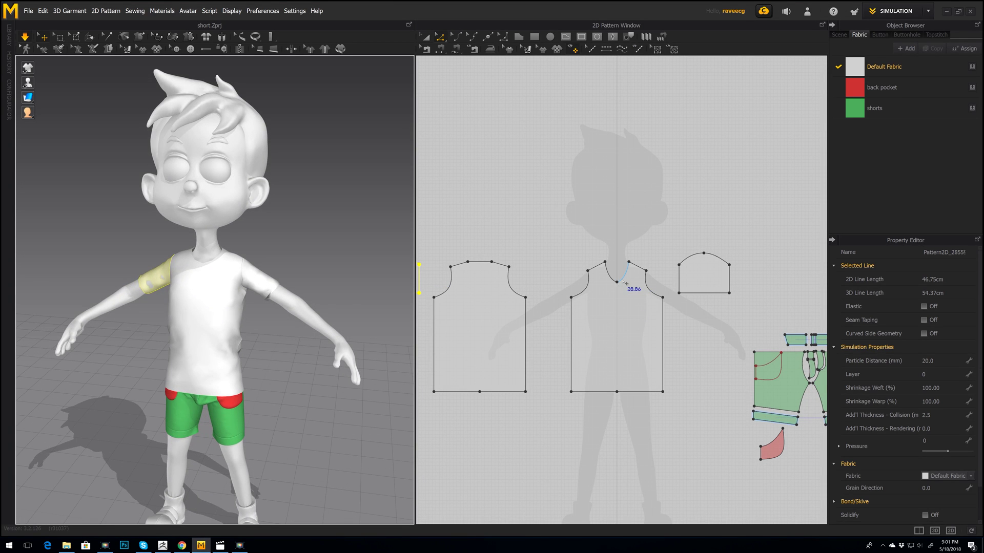
click(617, 282)
shift+click(620, 283)
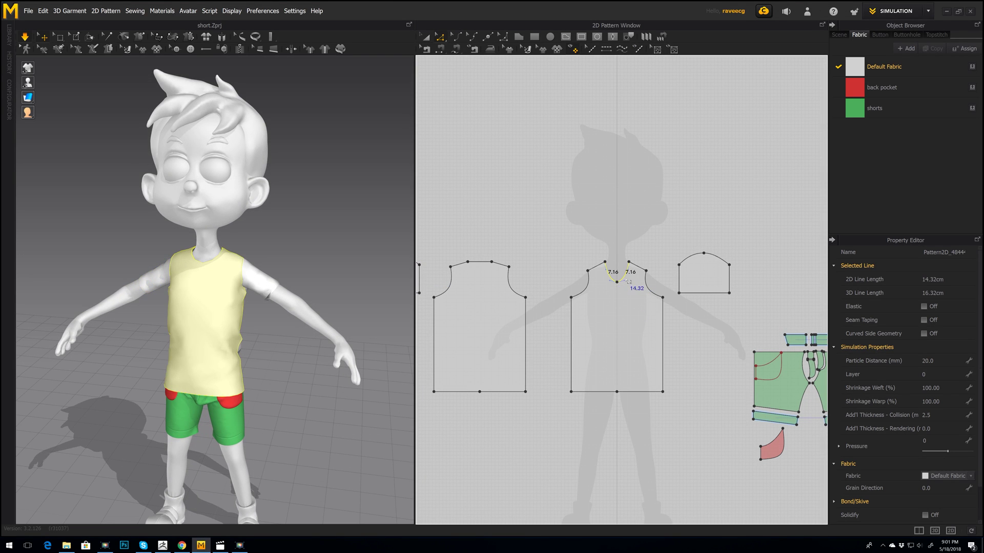
drag(628, 281, 628, 285)
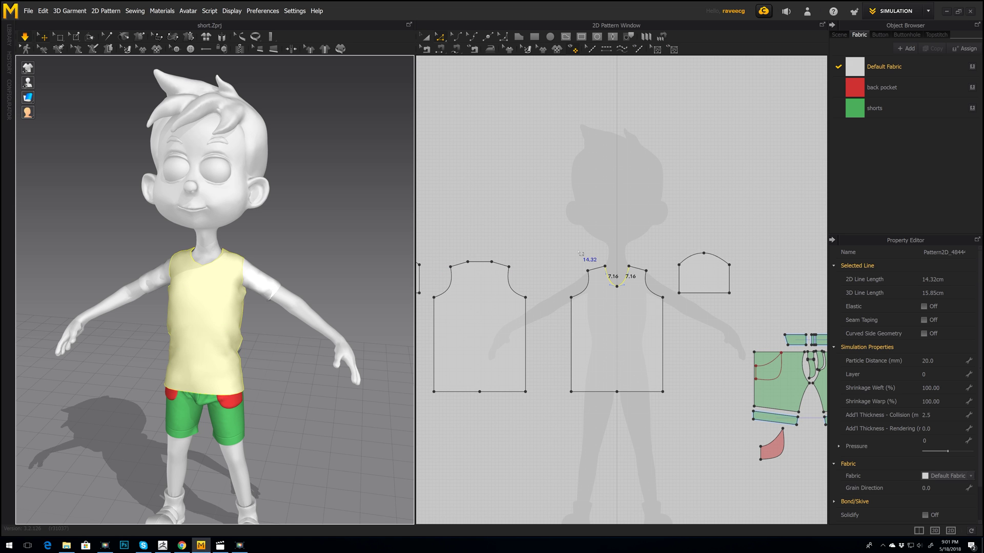
key(space)
Draw a narrow horizontal rectangle for the collar just above the front neckline, with a perimeter of about 28 cm
scroll(605, 254, down, 3)
scroll(615, 253, up, 4)
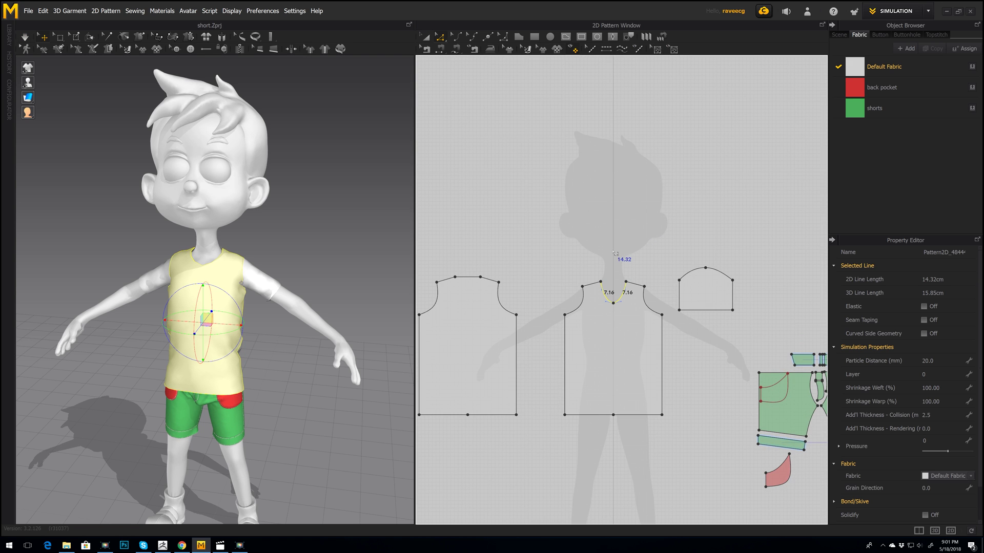
click(534, 37)
scroll(588, 258, down, 2)
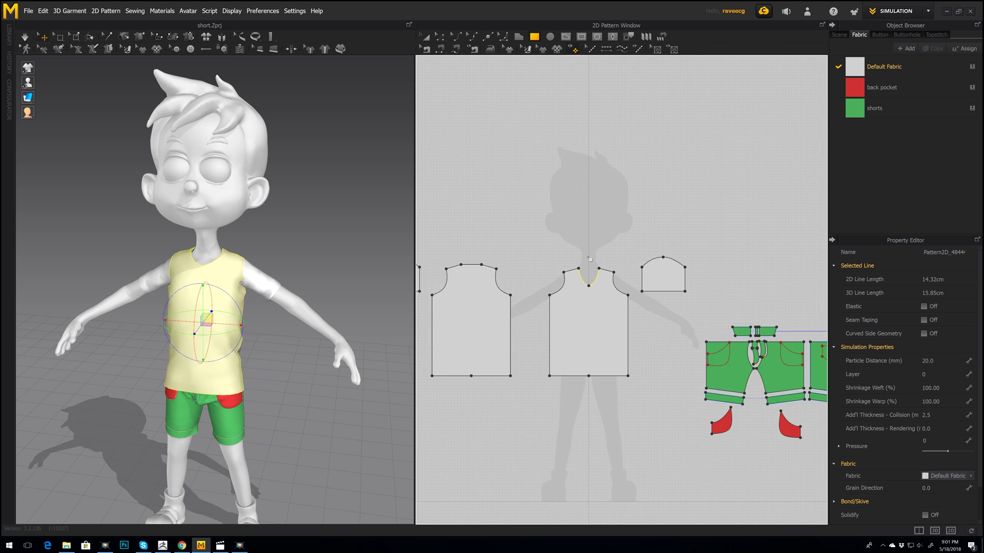
scroll(589, 259, up, 1)
drag(566, 250, 615, 257)
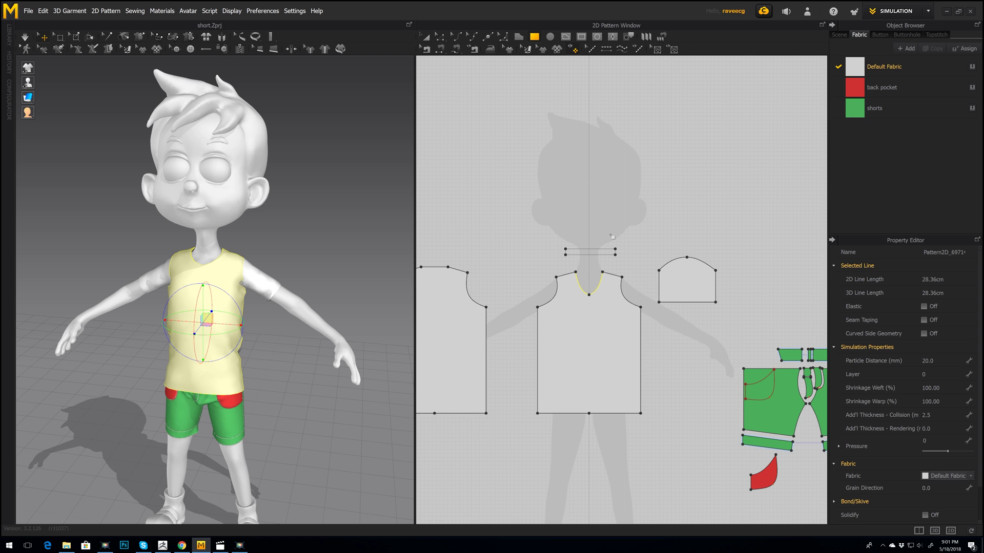
Move the collar strip sideways in 3D so it is centred on the avatar's neck
scroll(289, 261, down, 2)
scroll(288, 261, up, 1)
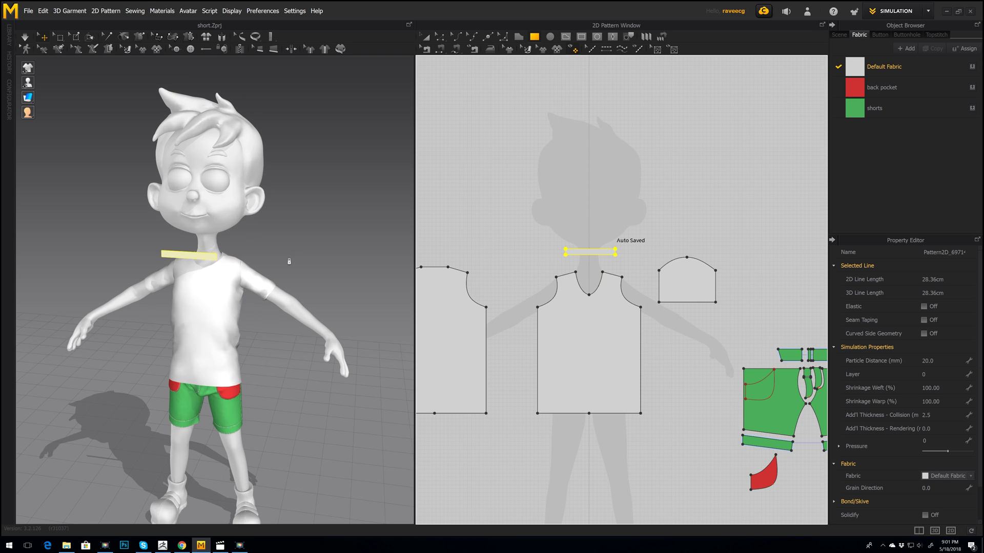
scroll(288, 261, down, 2)
right_drag(249, 260, 209, 265)
click(146, 259)
drag(176, 259, 236, 265)
right_drag(192, 263, 221, 250)
scroll(239, 259, up, 4)
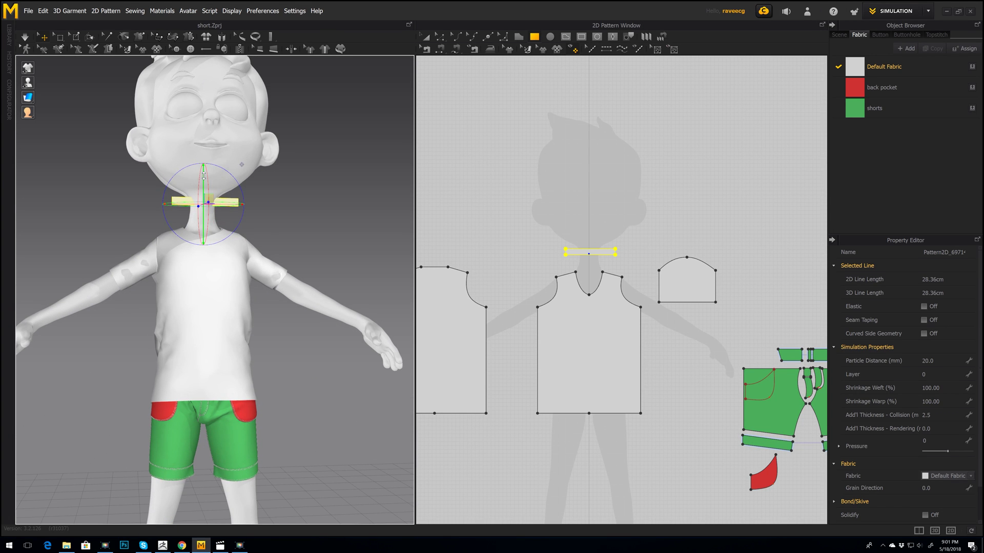
Lower the collar strip to neckline height and move it forward in front of the neck
drag(204, 176, 203, 196)
right_drag(179, 206, 205, 234)
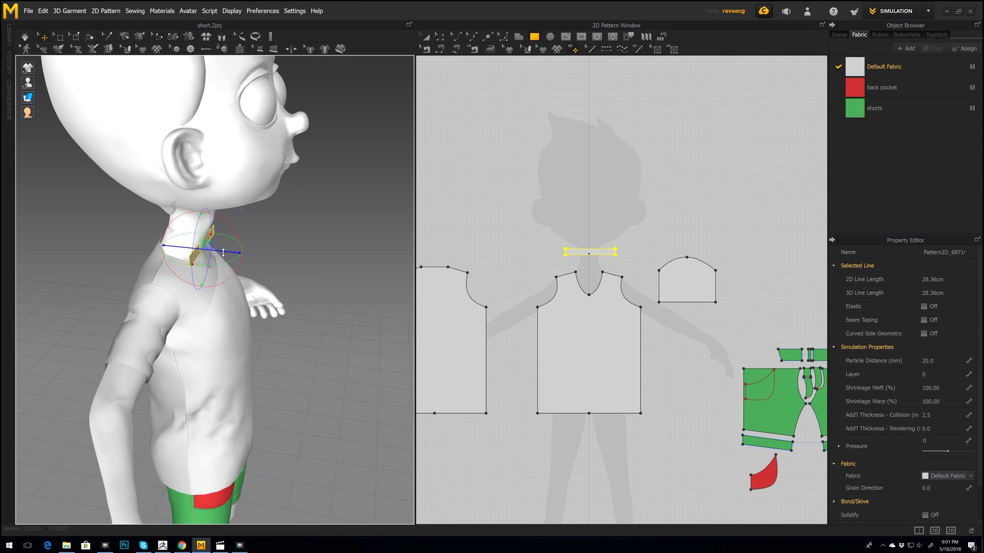
drag(224, 253, 234, 253)
right_drag(291, 274, 255, 276)
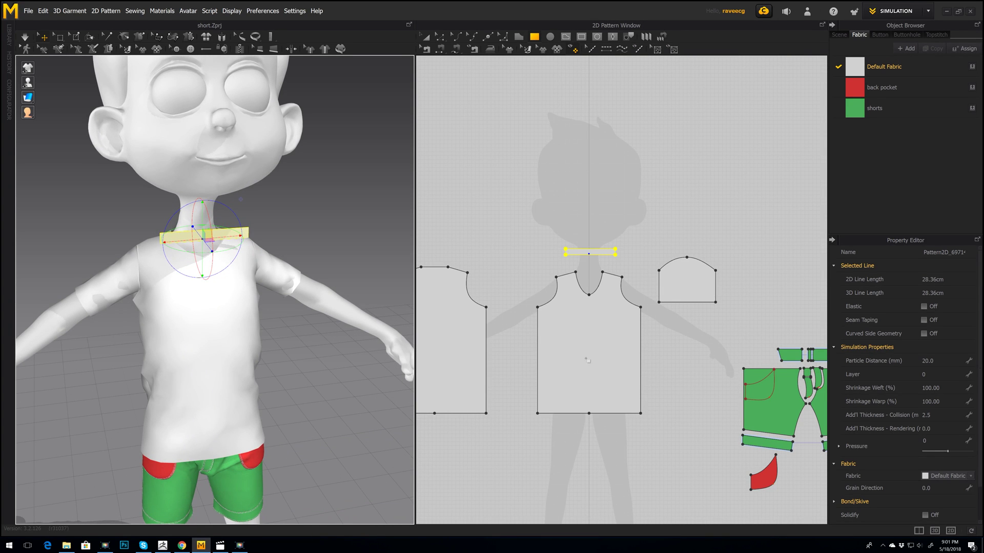
Delete the middle points on the bottom hems of the front and back body patterns
key(z)
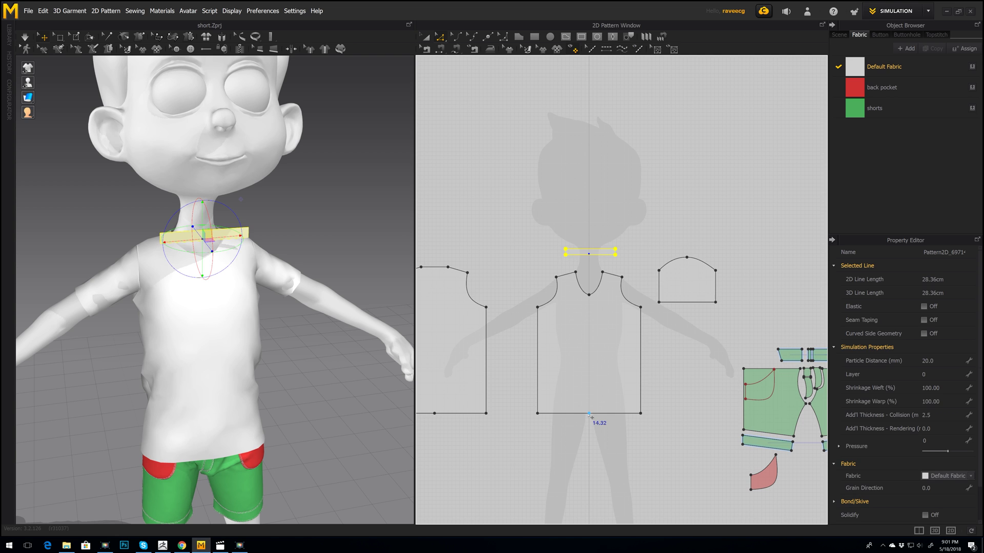
click(590, 414)
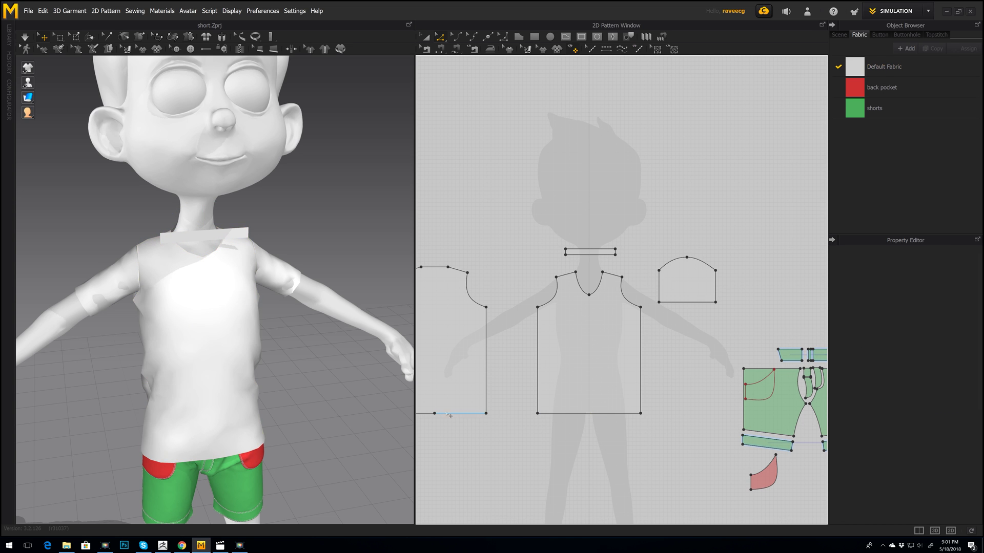
click(432, 413)
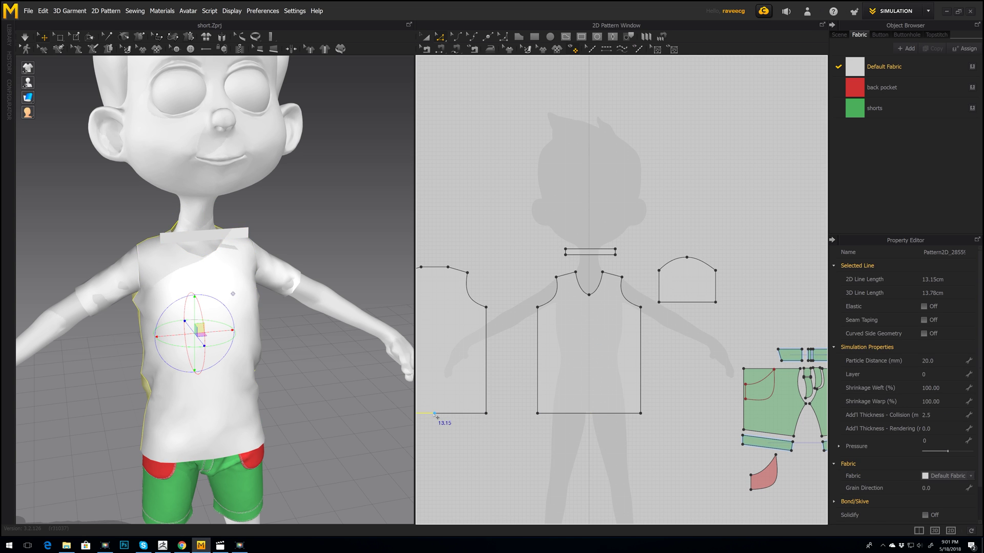
click(435, 413)
key(Delete)
Delete the front neckline's lowest point and bend the edge down into one smooth, deep curve
click(590, 296)
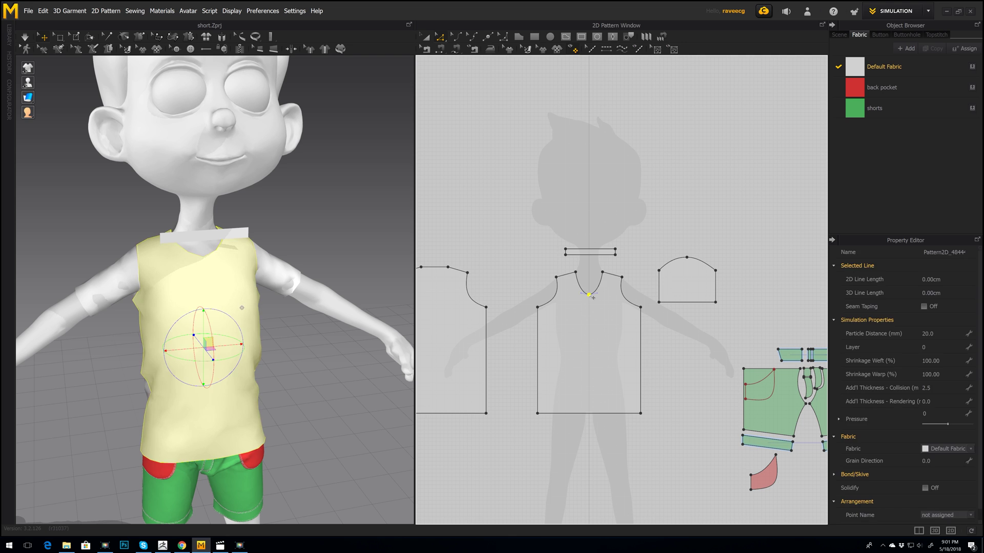
key(Delete)
click(461, 39)
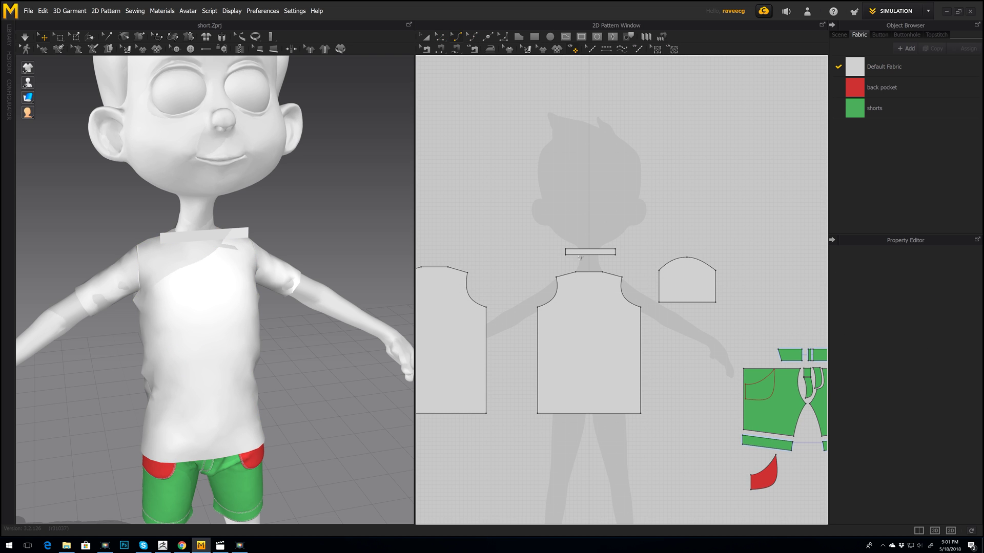
drag(590, 279, 592, 296)
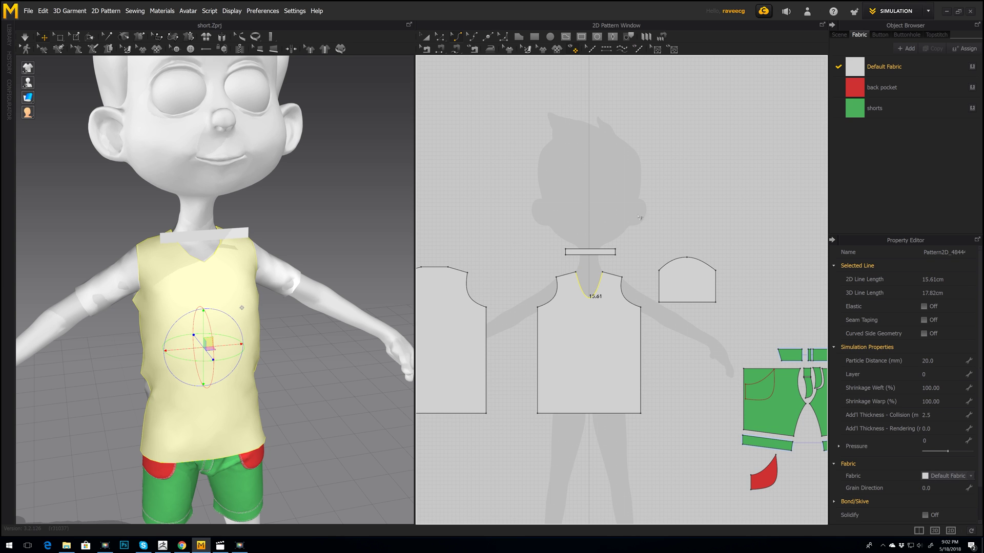
Sew the collar strip's lower edge to the front neckline curve and simulate it onto the shirt
click(440, 49)
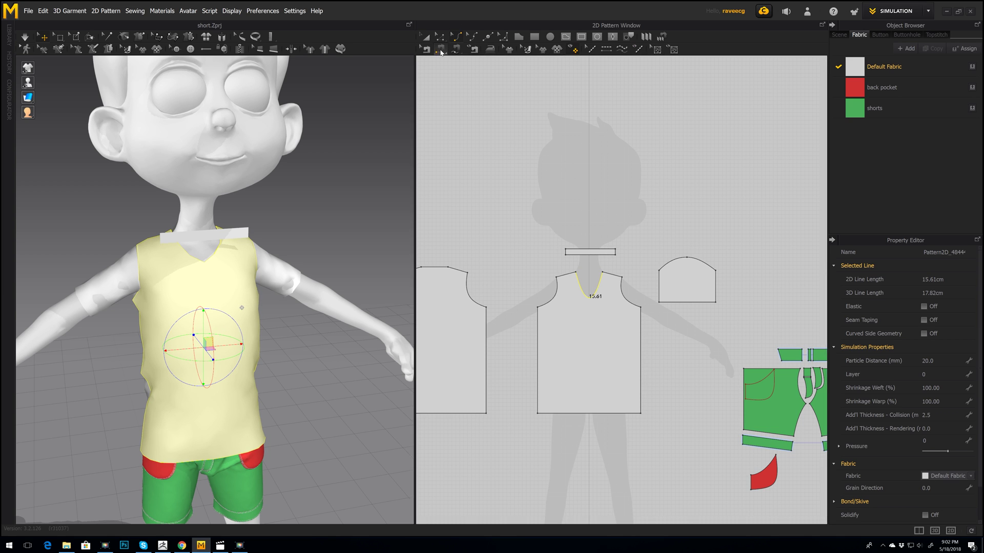
click(589, 252)
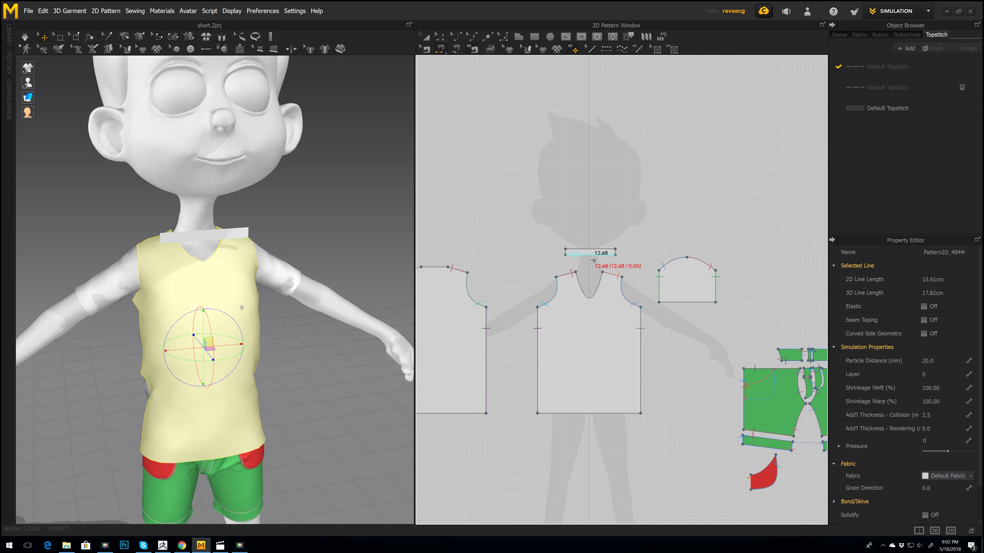
click(582, 293)
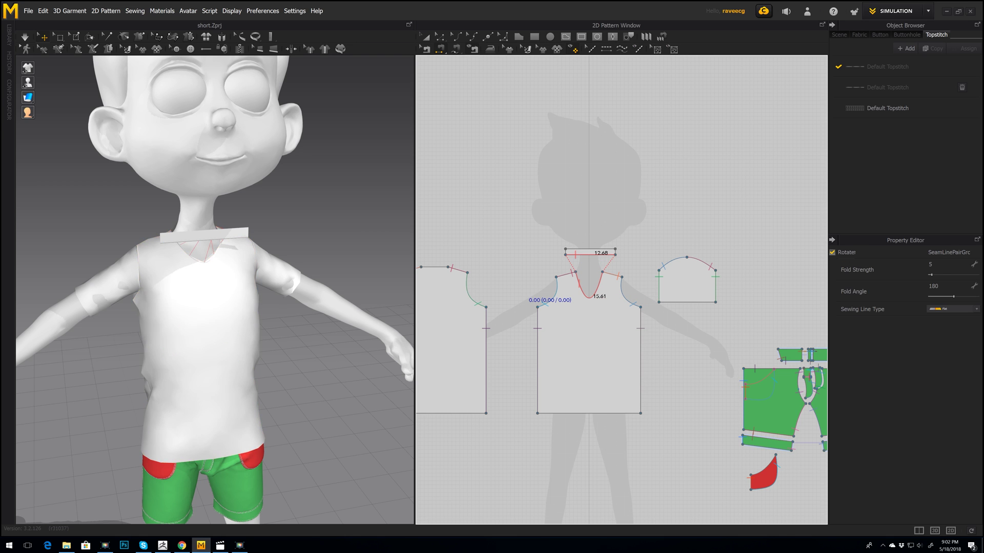
right_drag(302, 272, 391, 261)
key(space)
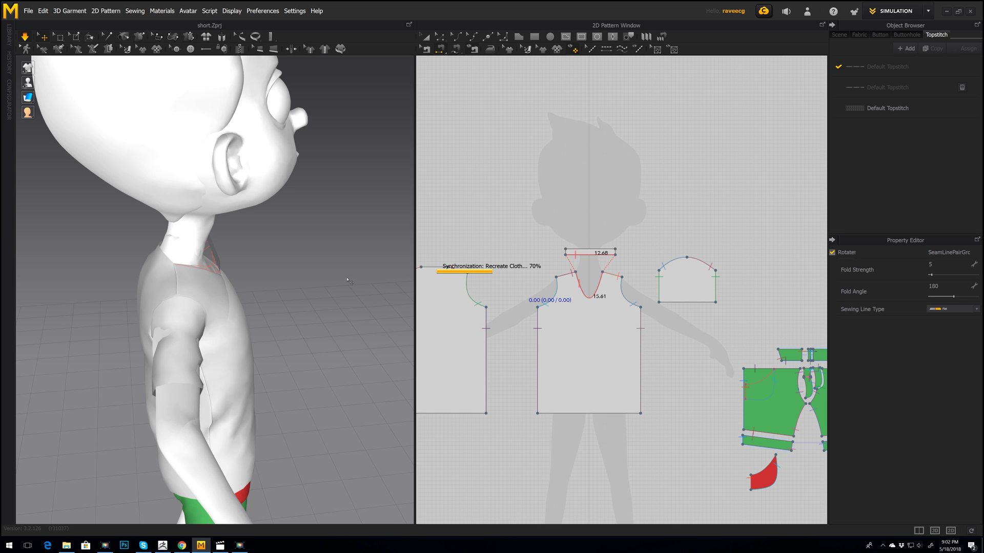
right_drag(346, 280, 282, 270)
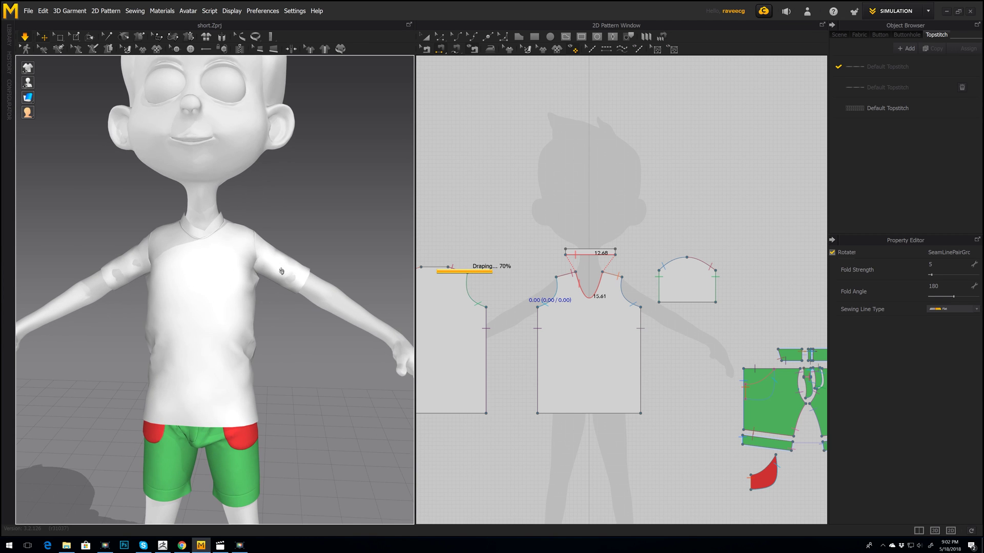
key(space)
Narrow the front collar strip to about half its height by moving its upper edge down
scroll(611, 240, down, 1)
scroll(593, 245, up, 8)
scroll(338, 242, up, 3)
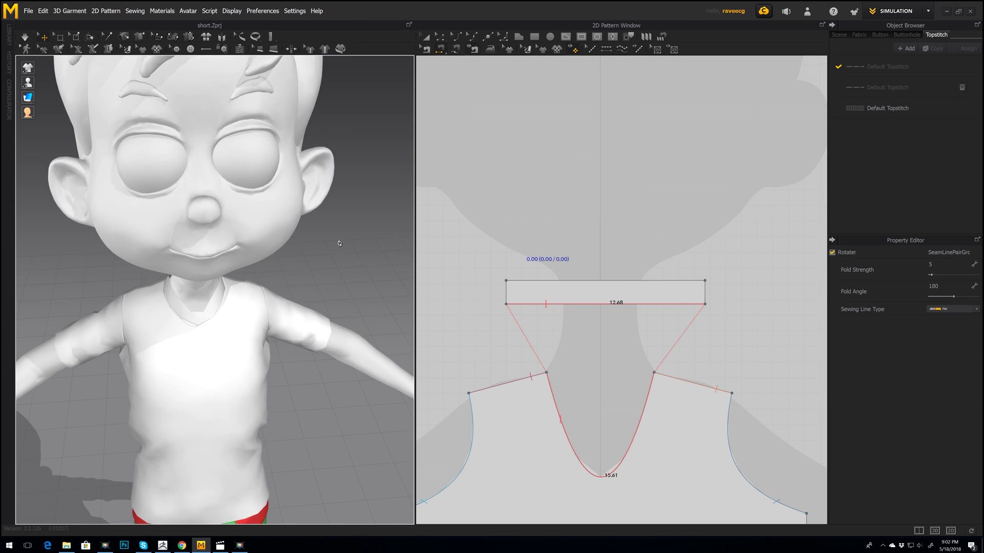
right_drag(338, 241, 340, 256)
click(440, 37)
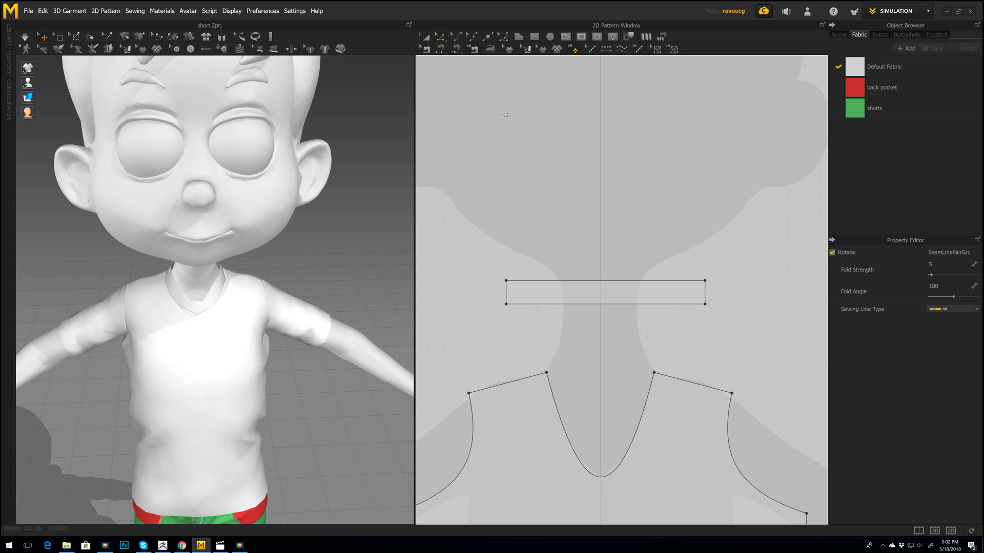
drag(596, 281, 604, 296)
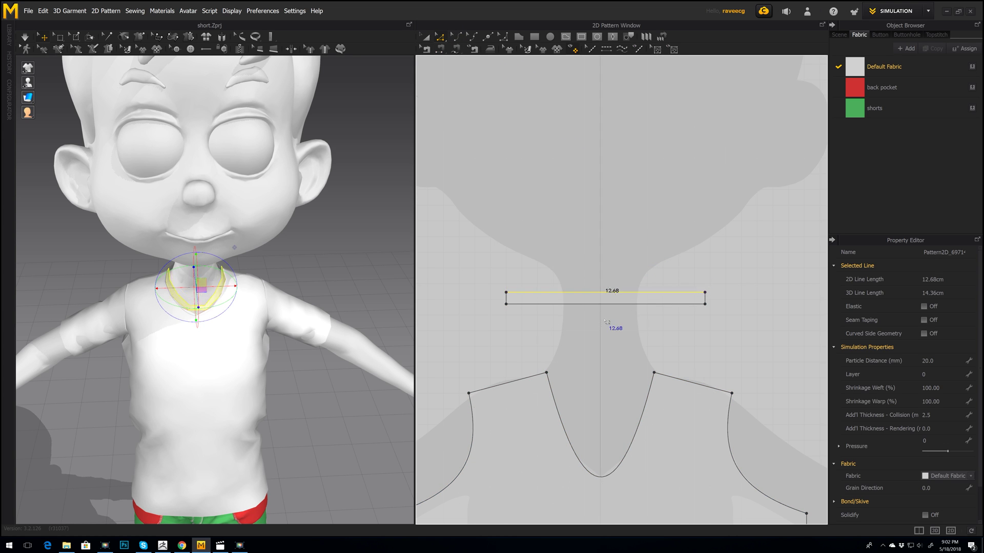
Duplicate the front collar strip and place the copy just above the back pattern's neckline
scroll(655, 296, down, 2)
scroll(655, 296, down, 2)
scroll(656, 296, down, 2)
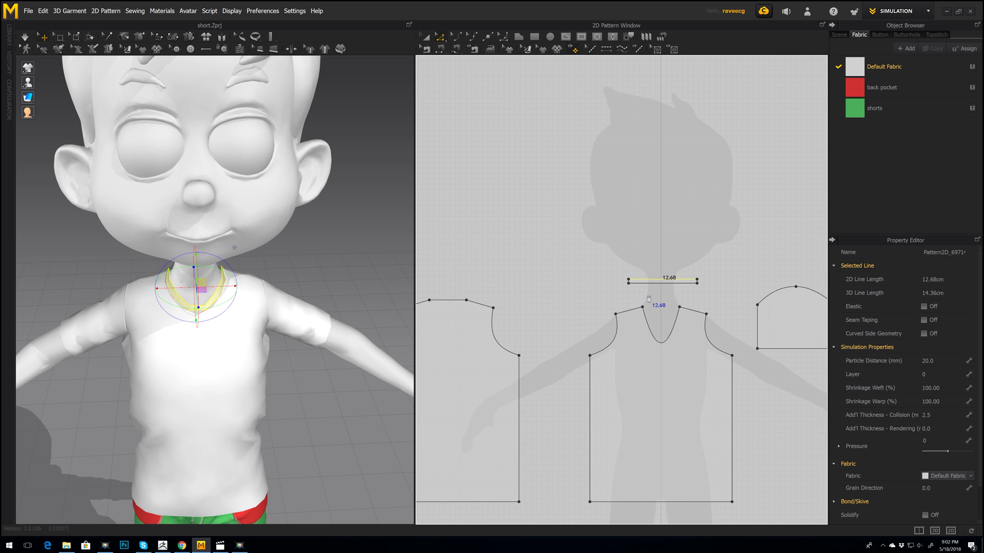
click(430, 38)
click(648, 280)
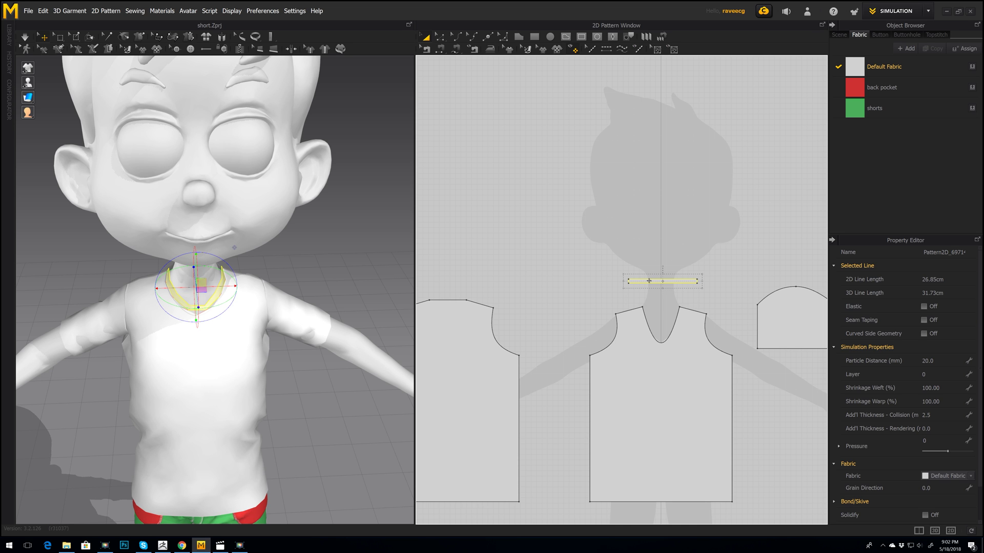
drag(648, 280, 478, 277)
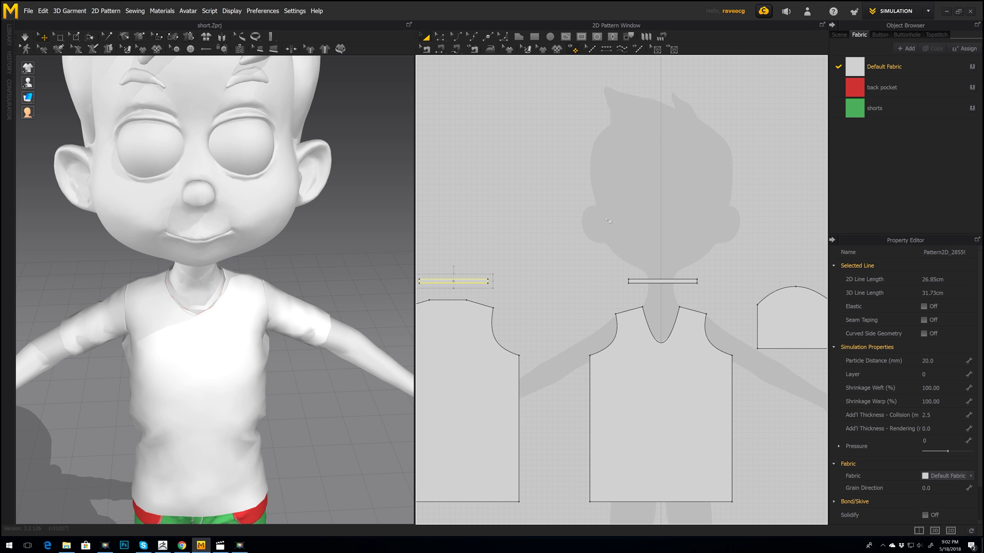
Reset the back collar strip's 3D arrangement, move it behind the avatar's upper back, and flip it horizontally
right_drag(271, 261, 340, 272)
scroll(340, 273, down, 6)
scroll(338, 277, up, 2)
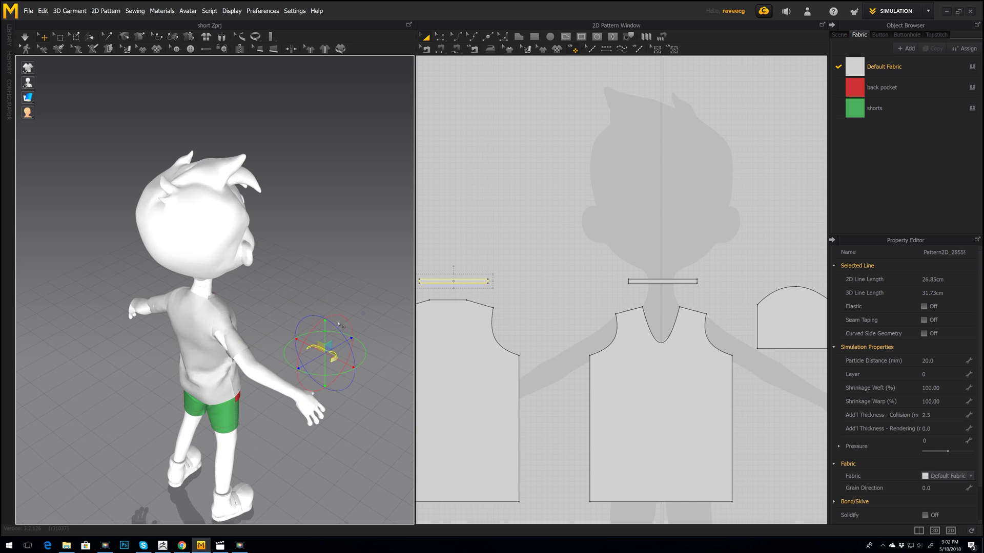
right_click(320, 351)
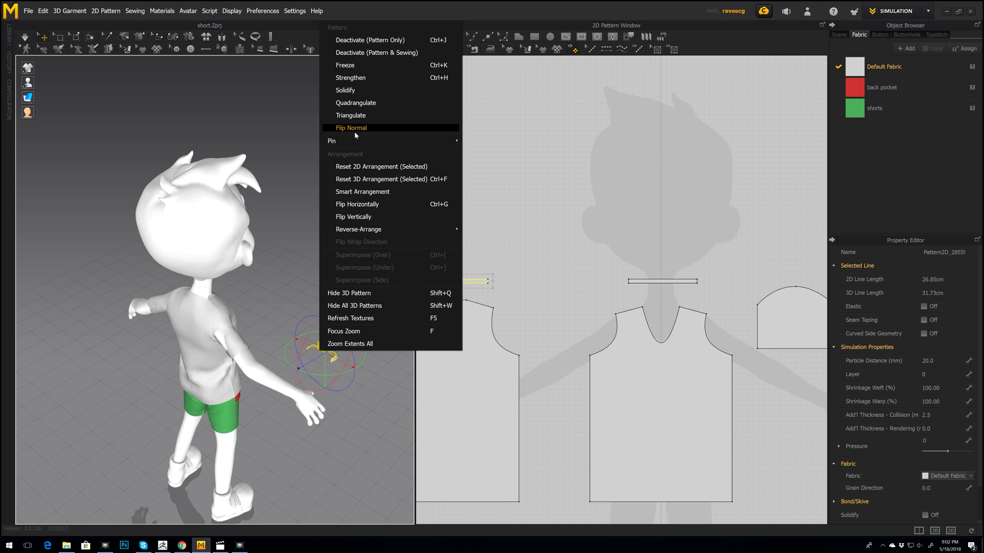
click(360, 179)
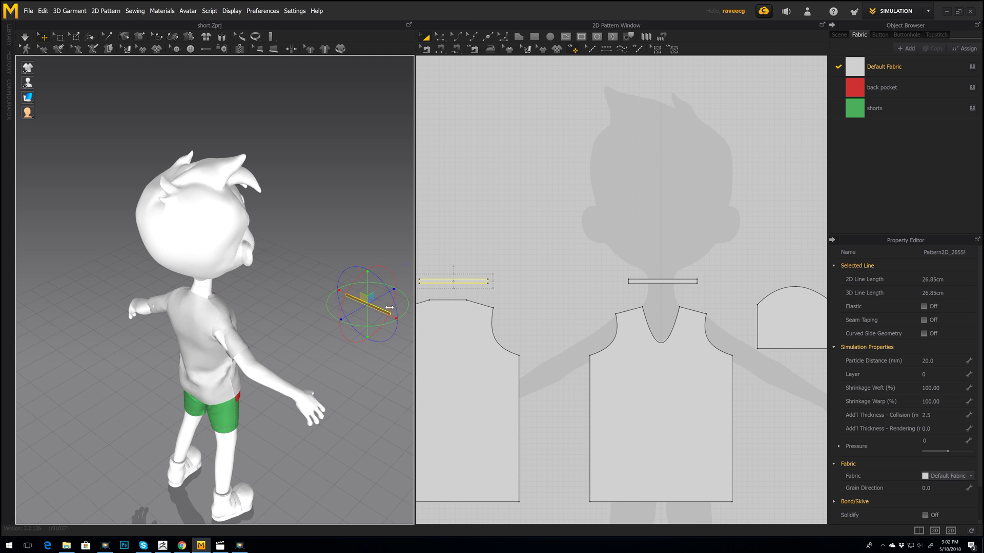
drag(375, 302, 195, 286)
right_click(195, 286)
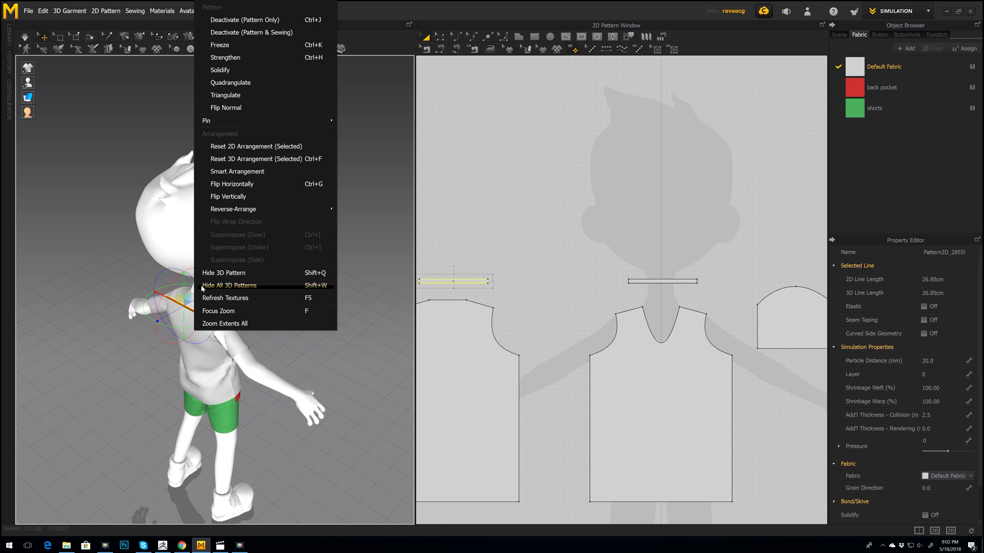
click(233, 184)
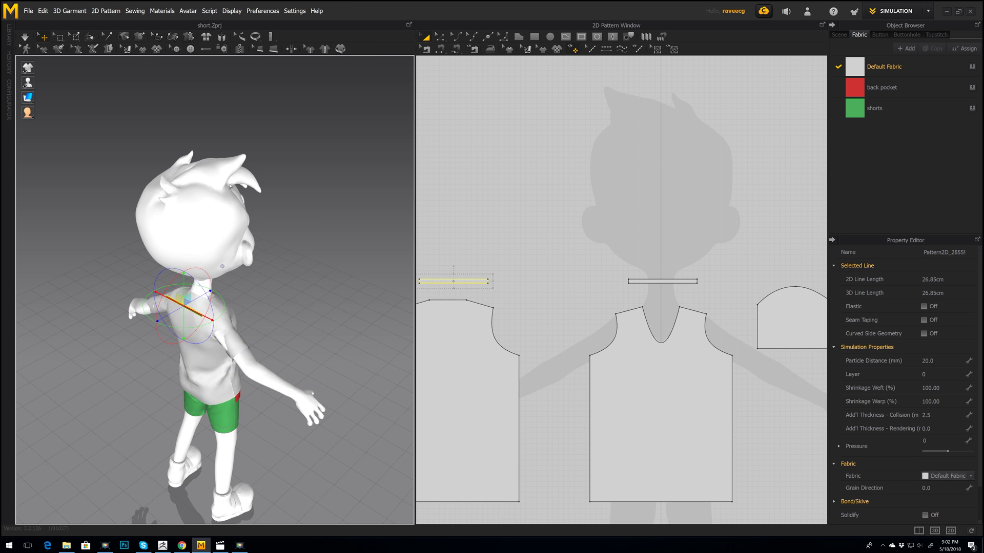
Position the back collar strip in 3D behind the neck, centred just above the back neckline
scroll(170, 330, up, 2)
right_drag(170, 331, 163, 301)
drag(146, 283, 197, 277)
key(2)
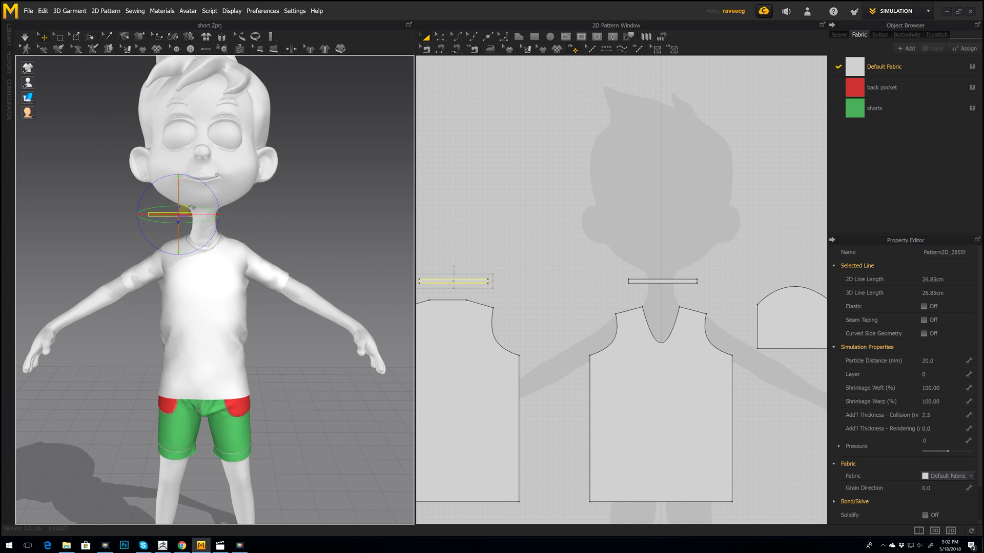
drag(197, 210, 219, 220)
right_drag(219, 220, 533, 98)
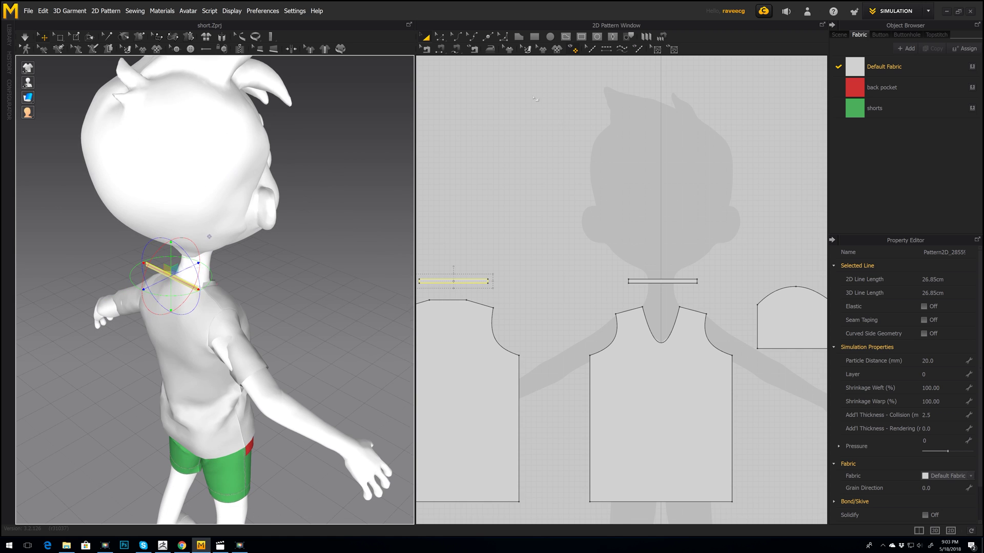
Sew the lower edge of the back collar strip to the back neckline
click(440, 49)
click(454, 282)
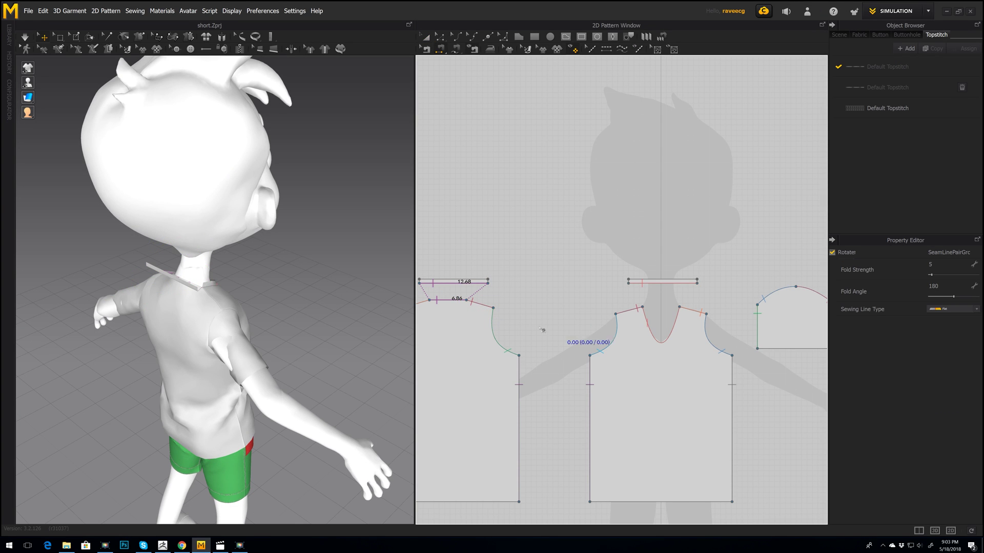
right_click(548, 323)
key(Escape)
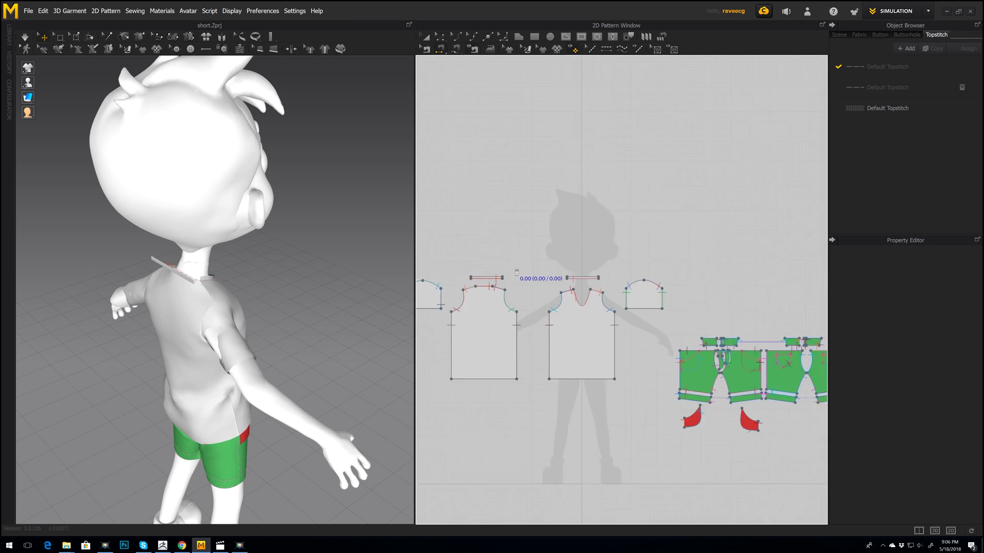
Sew the facing short ends of the back and front collar strips together
scroll(533, 308, down, 3)
scroll(532, 309, up, 5)
scroll(532, 309, up, 4)
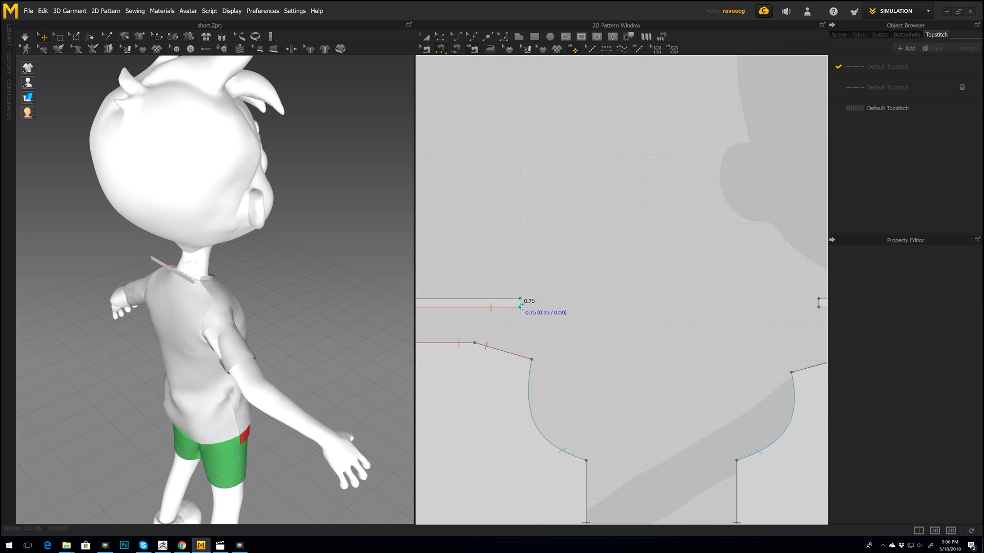
click(520, 303)
middle_drag(823, 297, 687, 294)
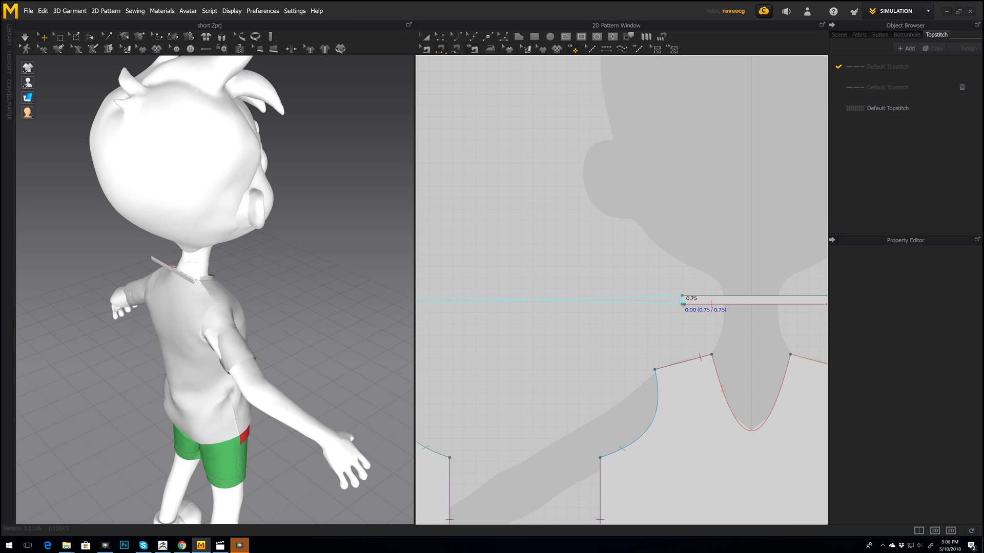
click(682, 298)
Sew the outer short ends of the two collar strips together and simulate the closed collar
scroll(681, 298, down, 3)
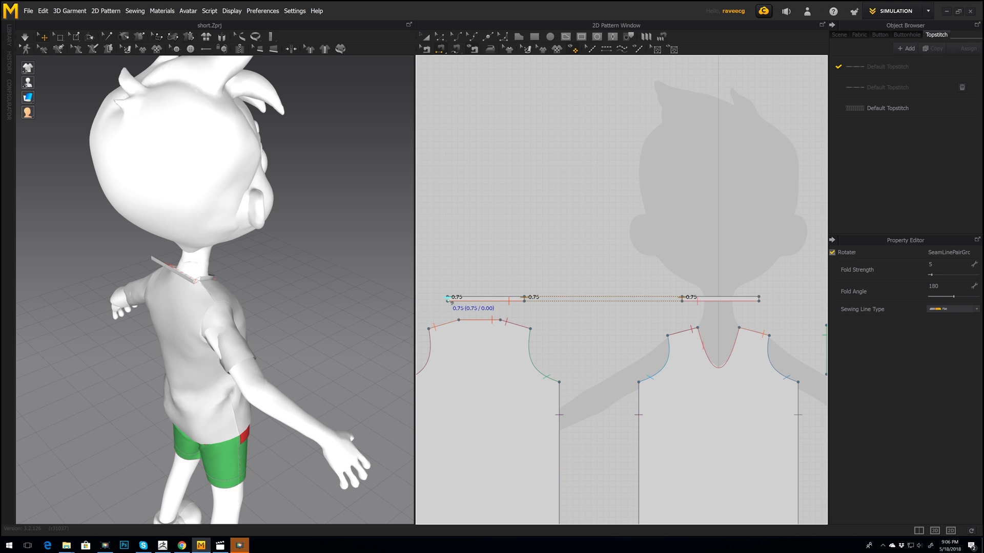
click(448, 300)
click(759, 301)
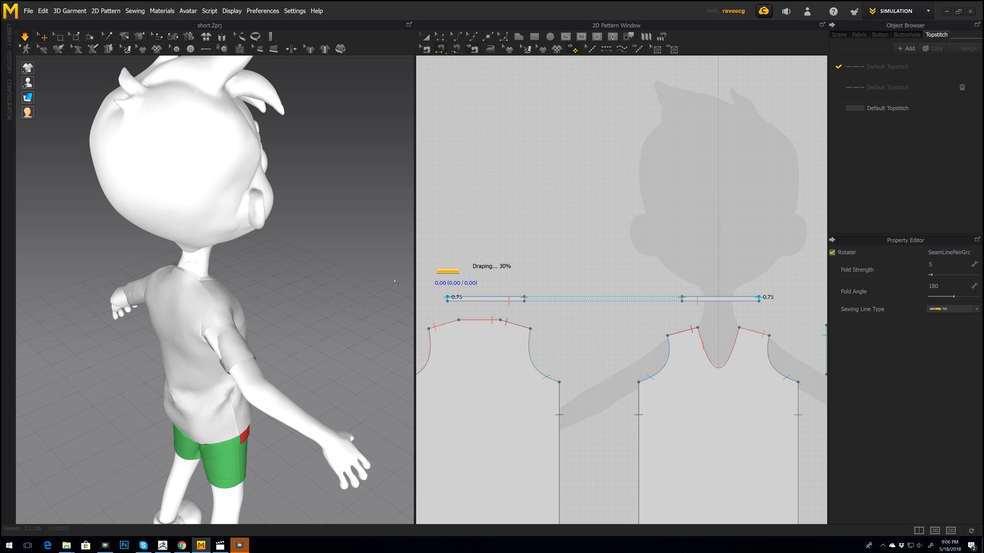
right_drag(378, 286, 306, 282)
scroll(213, 286, down, 3)
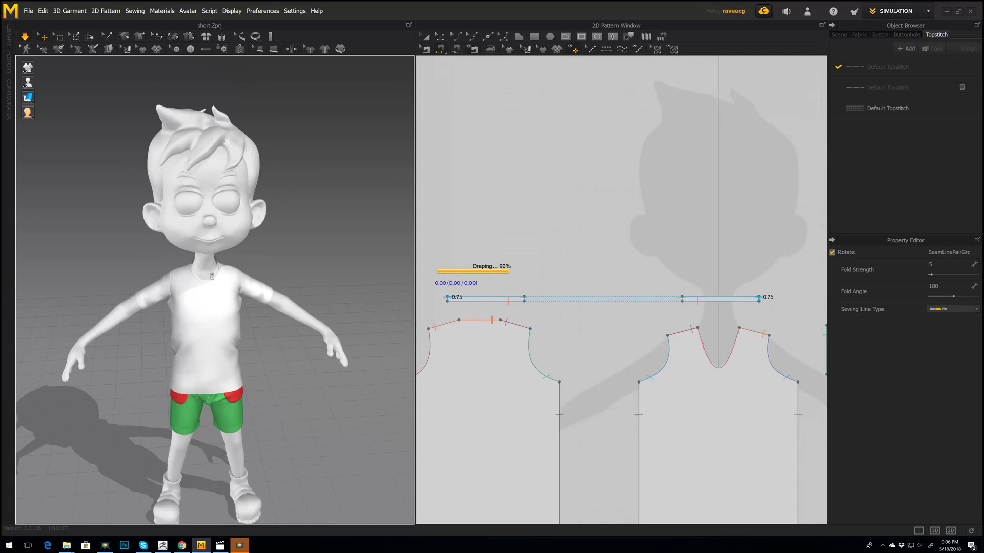
scroll(212, 285, up, 3)
click(217, 275)
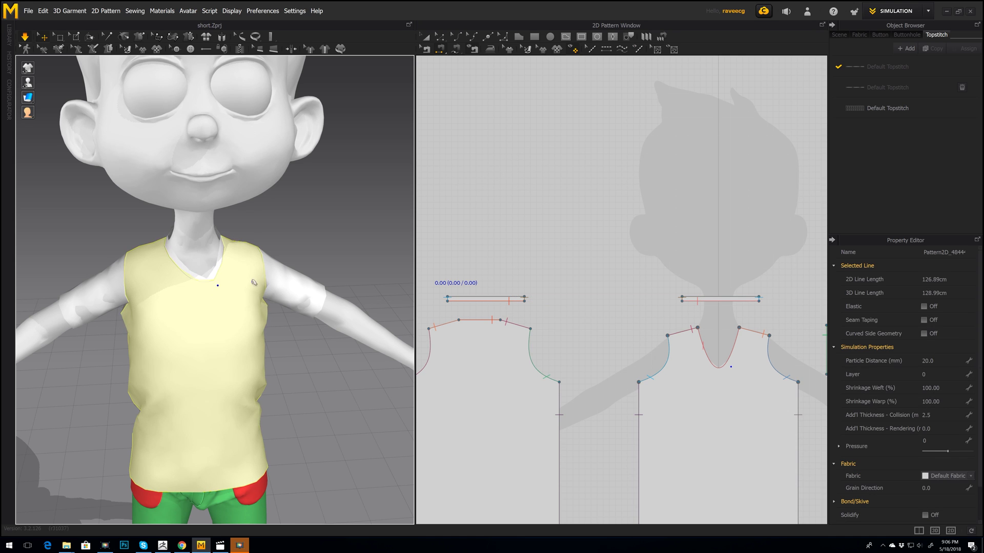
scroll(216, 275, down, 4)
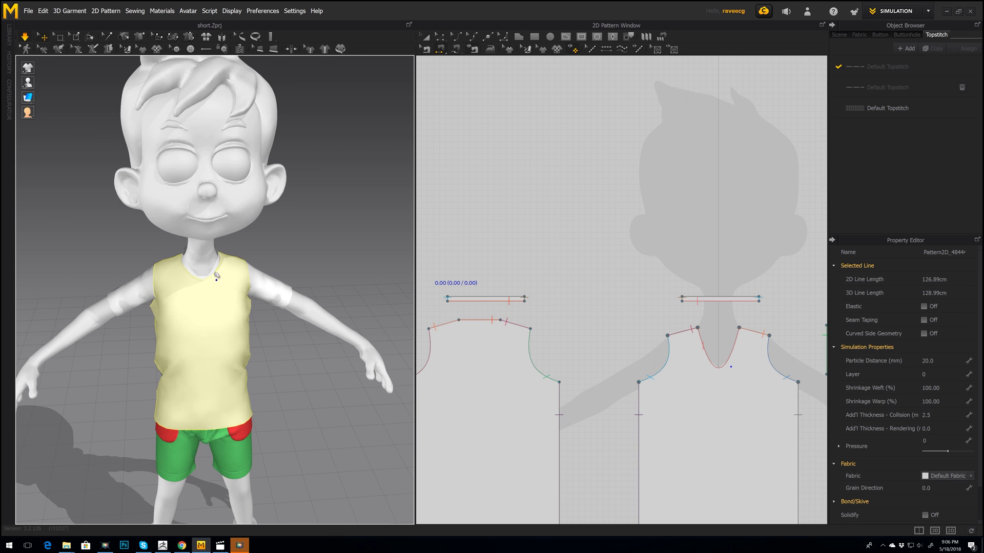
click(286, 413)
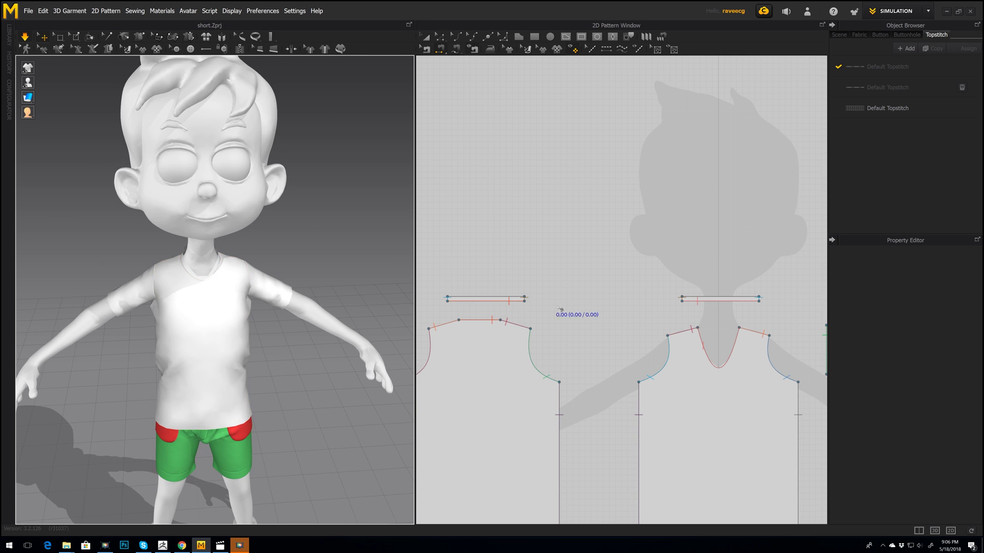
Change the colour of the shirt's Default Fabric to a medium blue (#4A8FCA)
scroll(557, 308, down, 5)
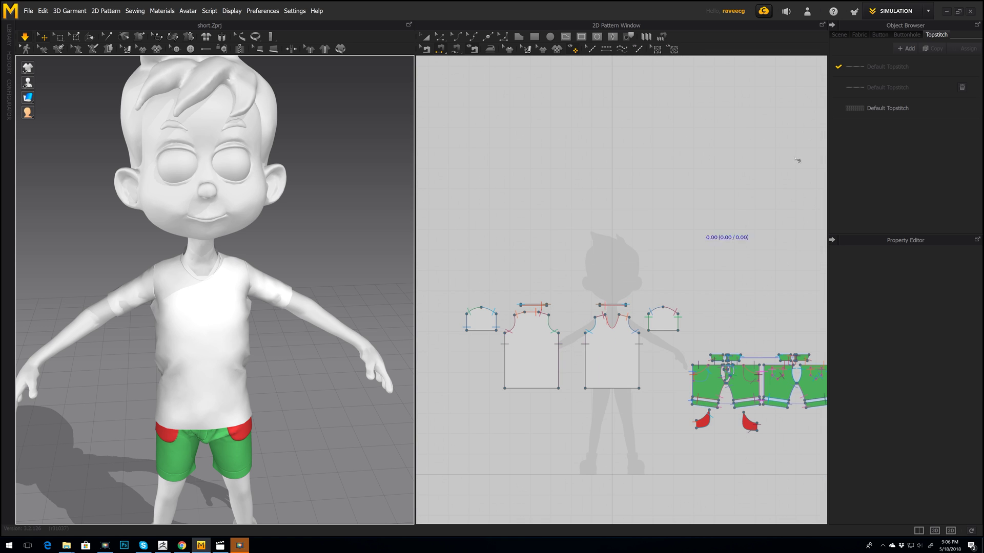
click(860, 35)
click(874, 68)
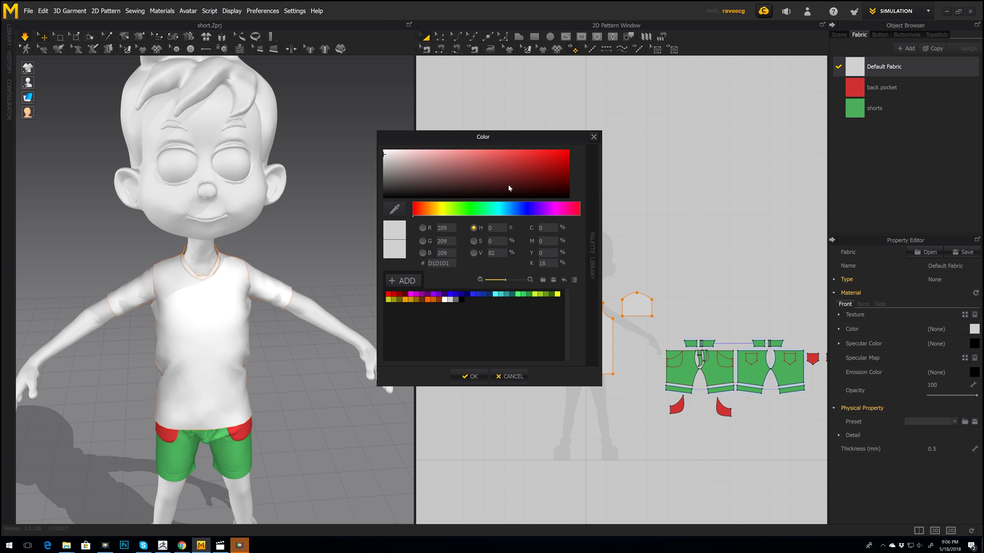
click(516, 169)
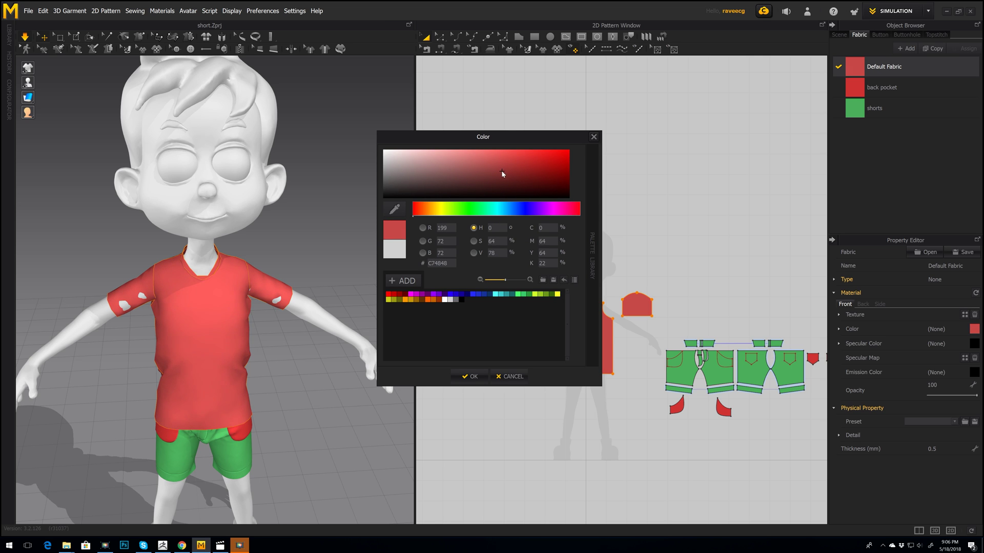
click(500, 170)
drag(505, 209, 512, 212)
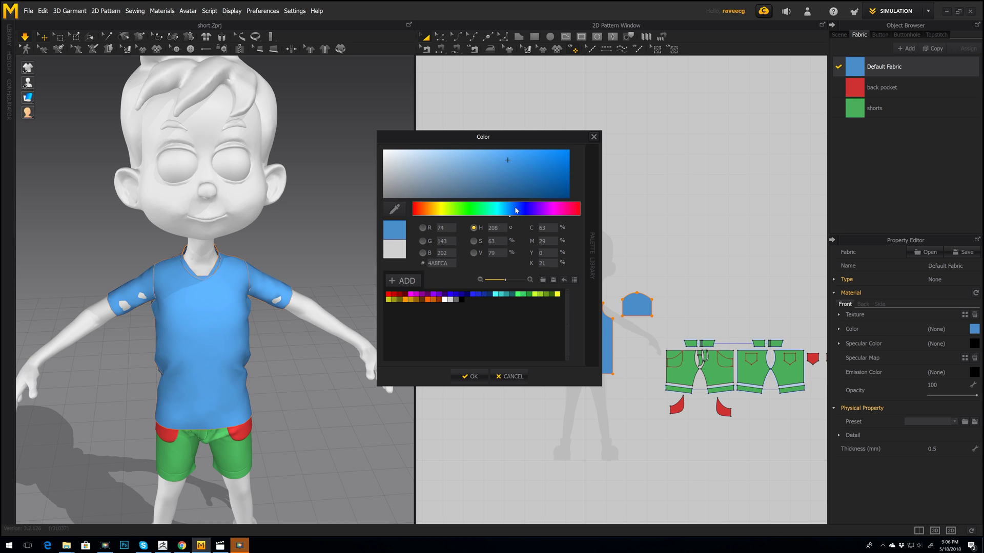
click(473, 376)
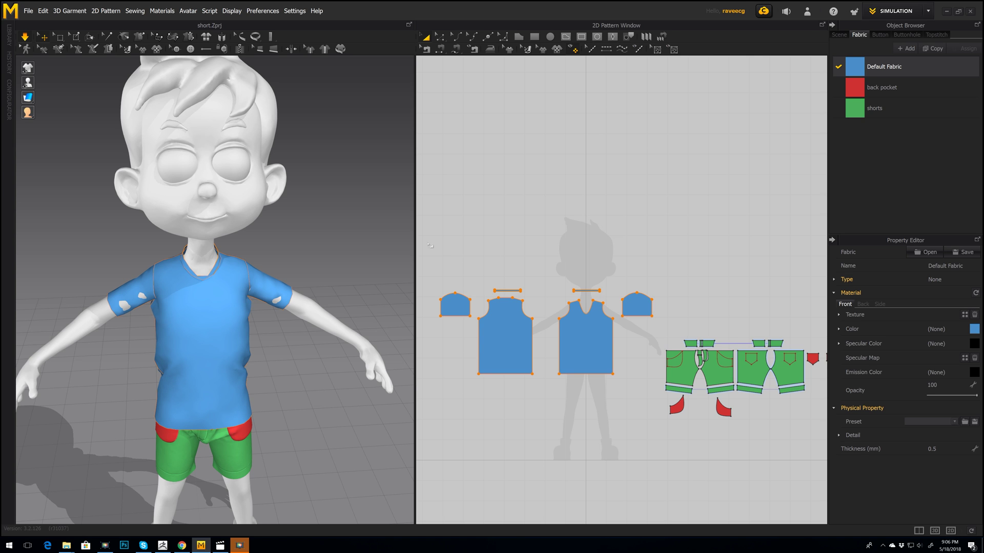
Set the particle distance of all the shirt patterns, including sleeves and collar strips, to 14 mm
drag(430, 245, 657, 390)
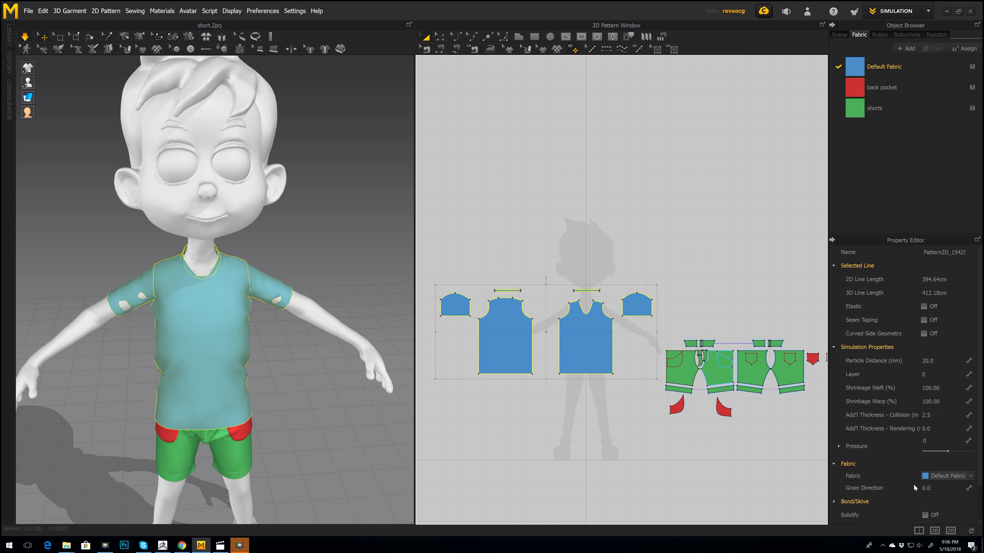
scroll(913, 483, down, 1)
click(935, 347)
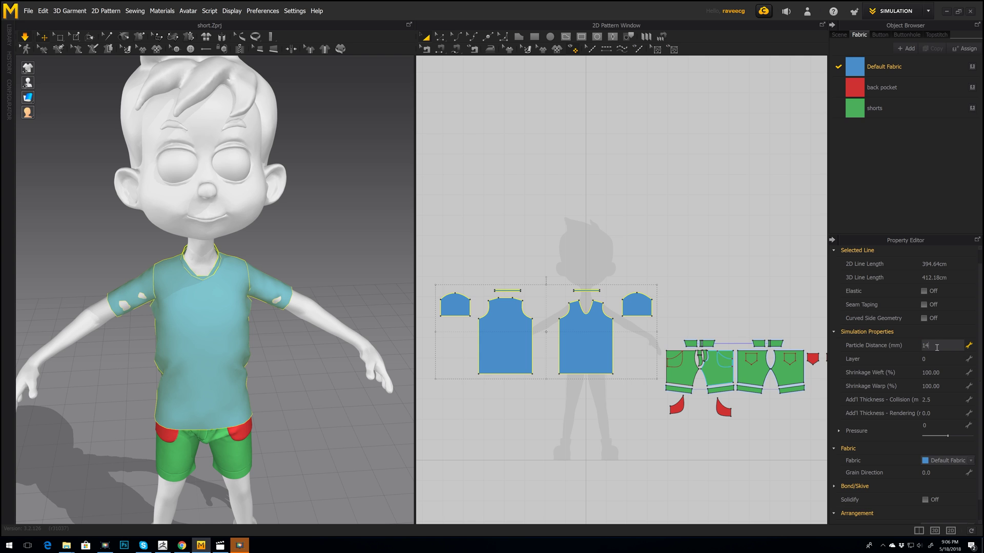
key(Return)
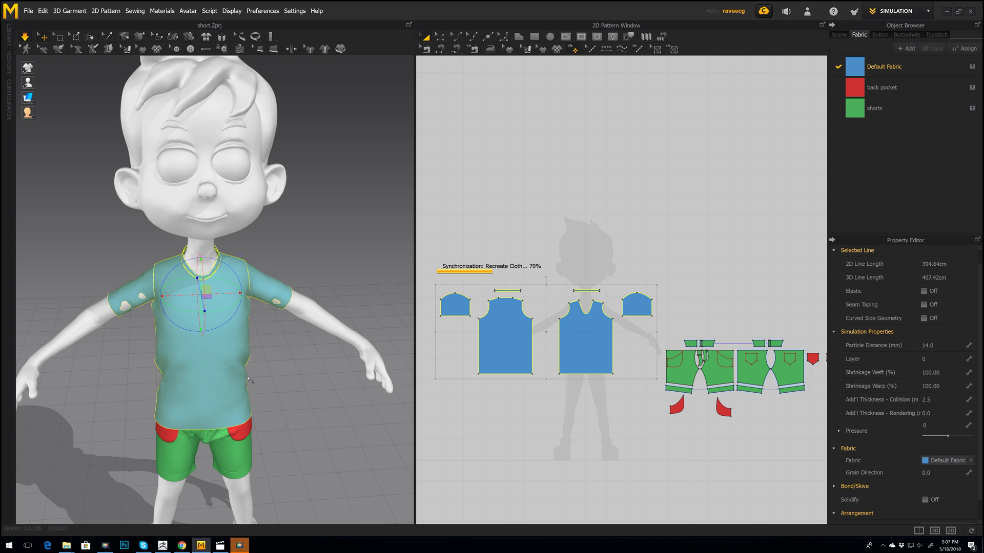
Tug the shirt's front hem and the sleeve in the running simulation so the fabric settles over the avatar's body and arms
right_drag(265, 394, 265, 394)
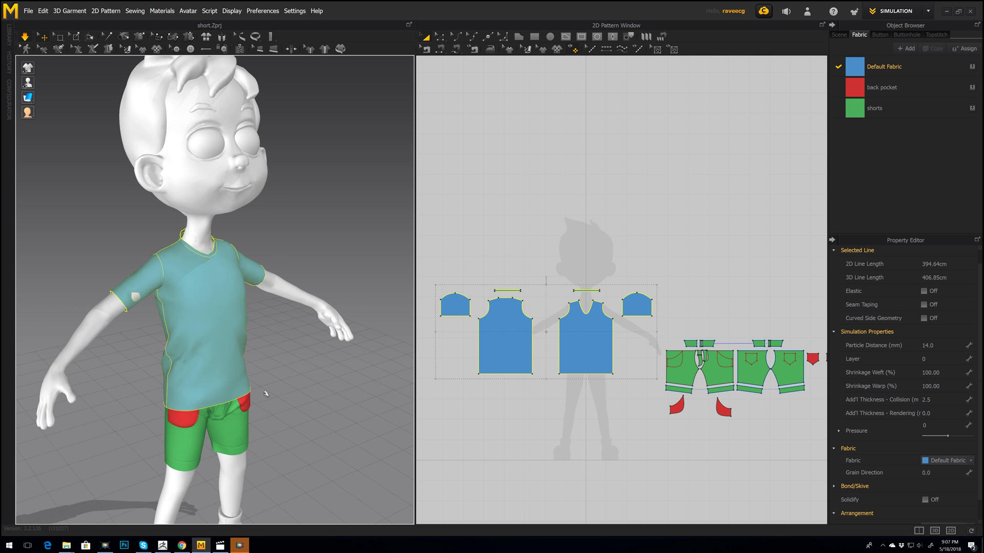
drag(185, 389, 213, 378)
right_drag(279, 391, 281, 386)
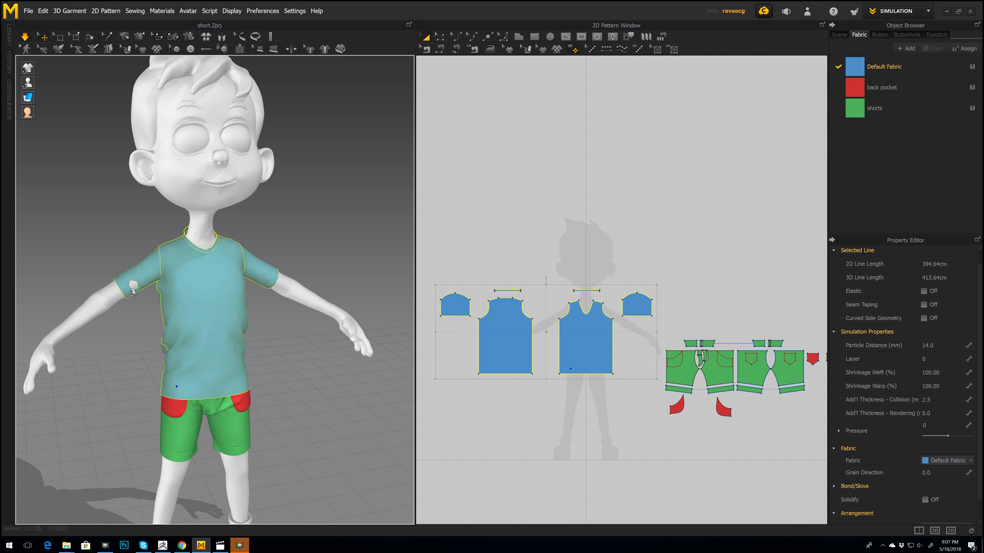
drag(130, 286, 138, 305)
right_drag(137, 305, 254, 298)
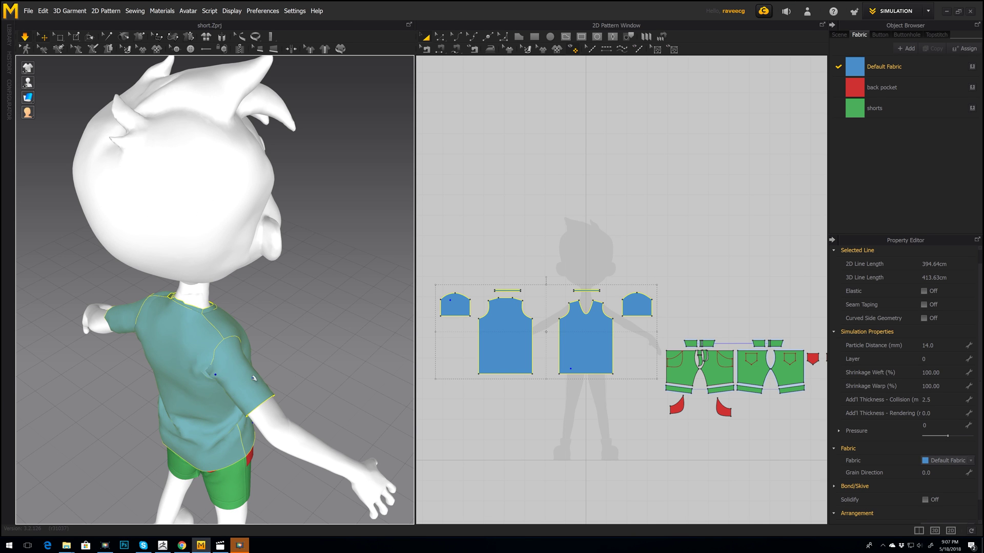
key(2)
right_drag(245, 354, 212, 365)
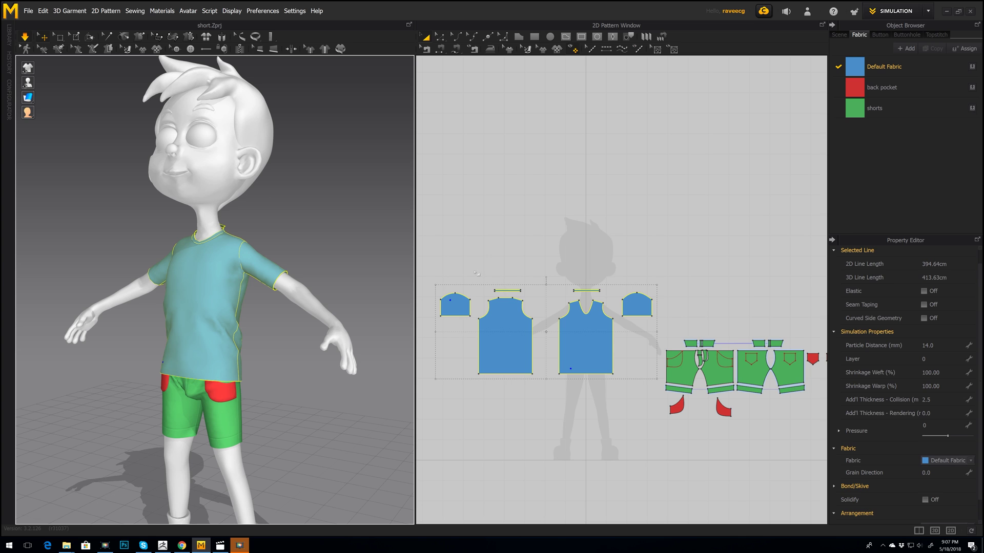
Apply the D_Cotton physical property preset to the shirt's Default Fabric
click(791, 230)
click(882, 67)
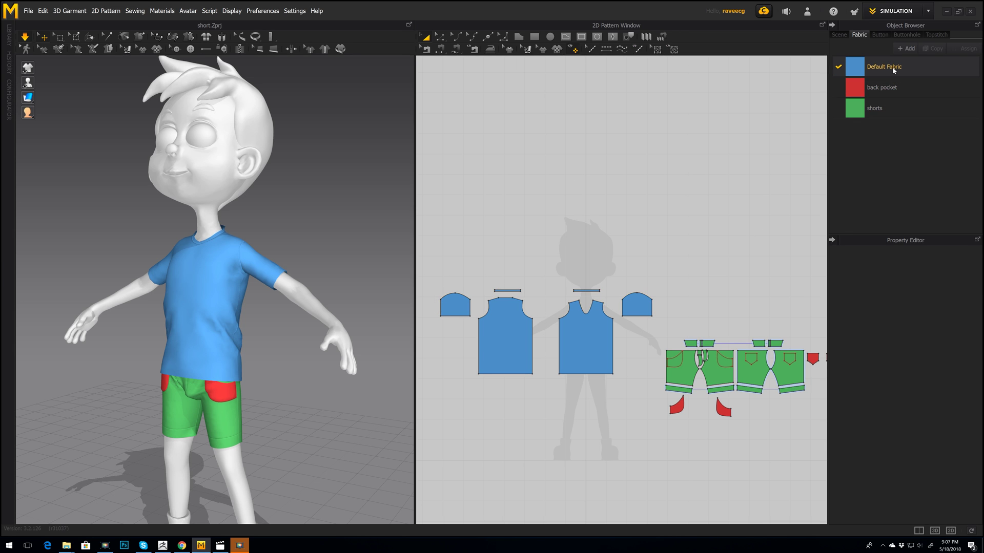
click(934, 421)
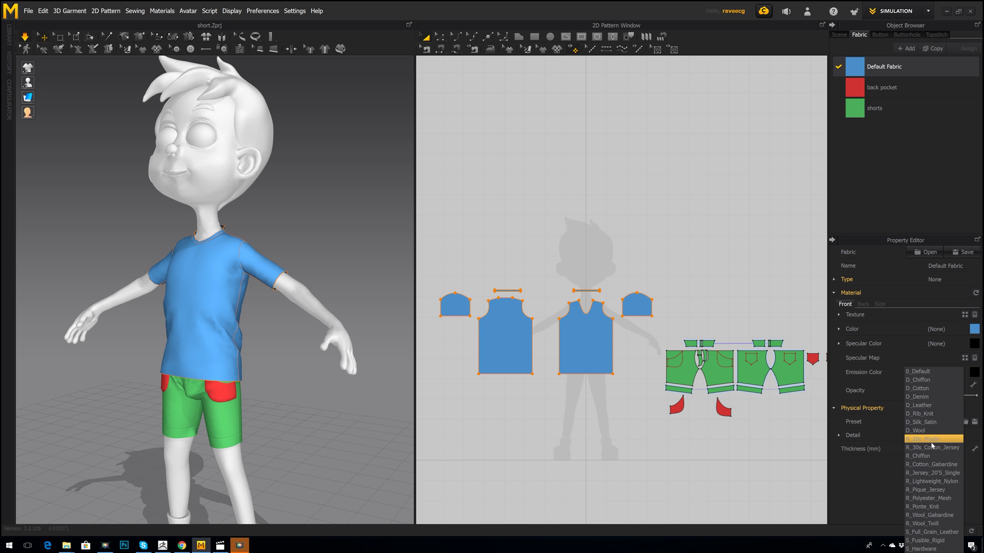
click(925, 389)
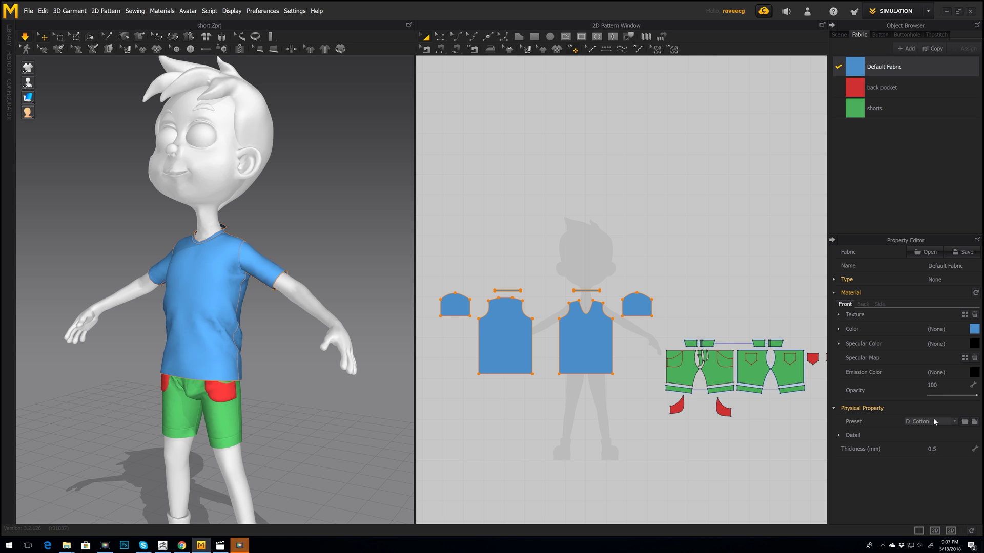
Pull on the lower front and back of the shirt in 3D to test and settle the cotton drape
right_drag(250, 401, 275, 407)
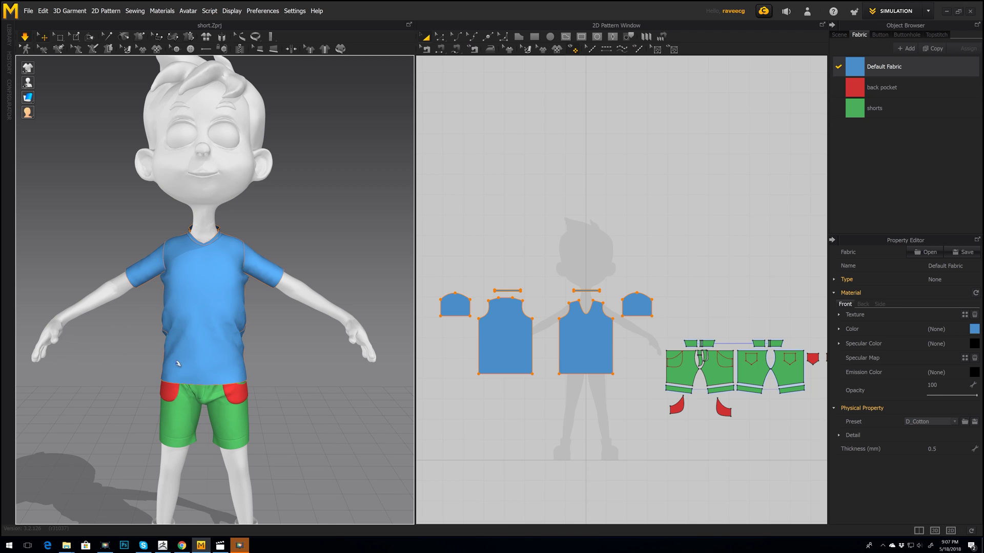
drag(177, 356, 240, 336)
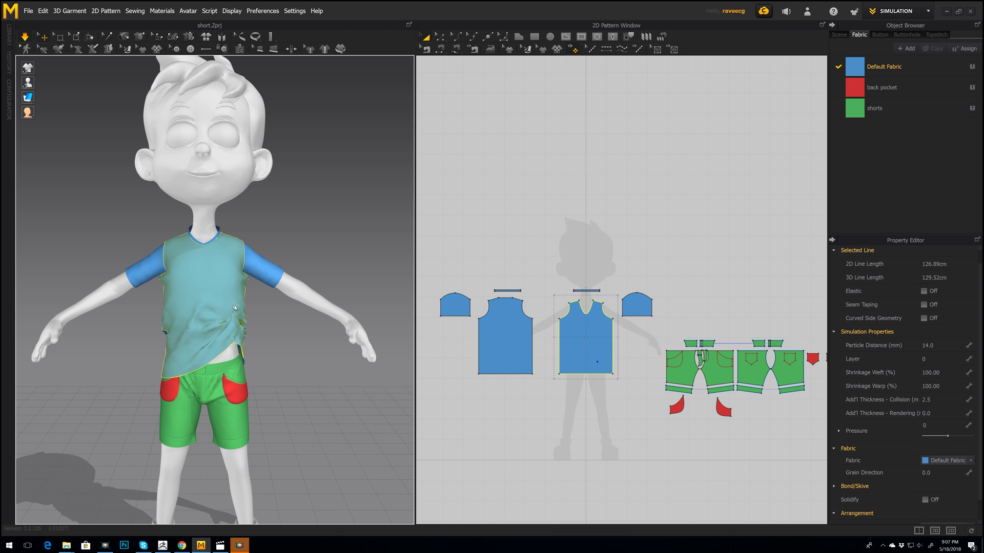
right_drag(273, 385, 365, 378)
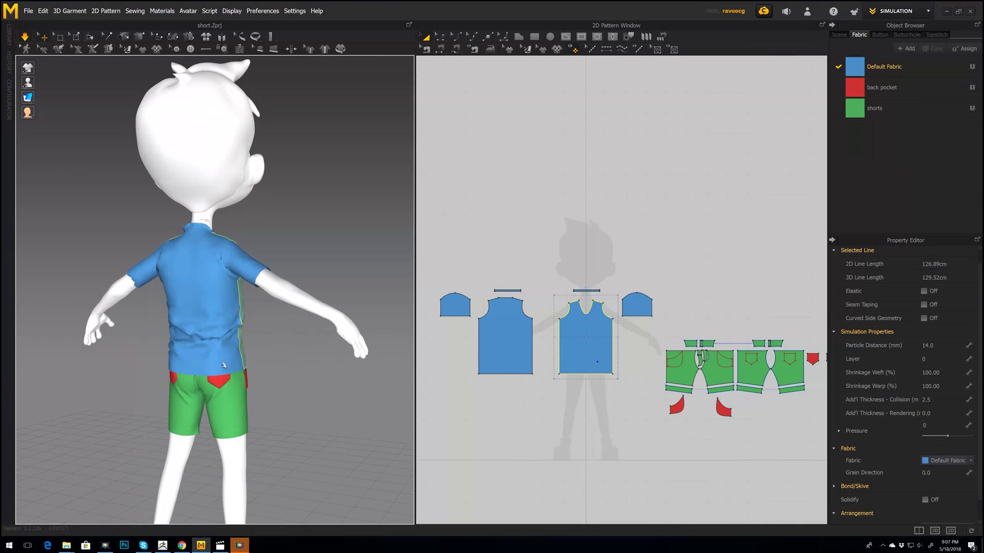
drag(216, 355, 220, 337)
mouse_move(282, 351)
right_down()
mouse_move(252, 353)
mouse_move(213, 377)
mouse_move(204, 414)
mouse_move(118, 409)
mouse_move(294, 347)
right_up()
scroll(492, 298, down, 2)
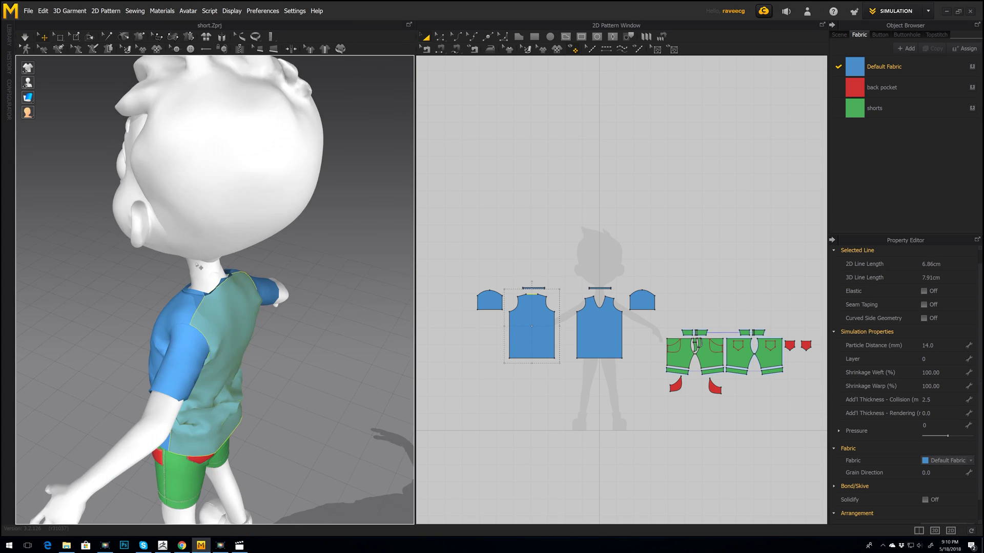
Shorten the back collar strip by moving both short ends inward until they line up with the ends of the back neckline
scroll(210, 287, up, 5)
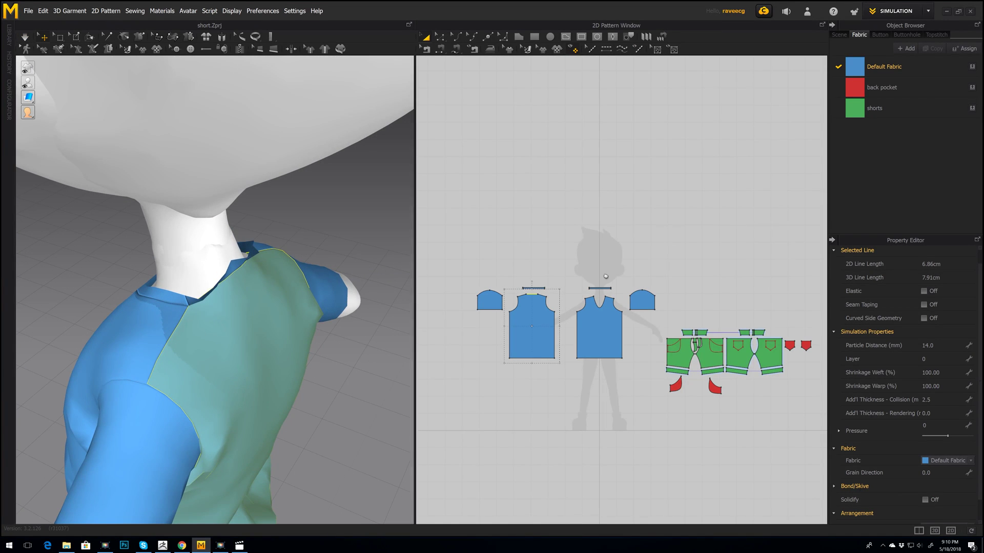
scroll(606, 277, up, 5)
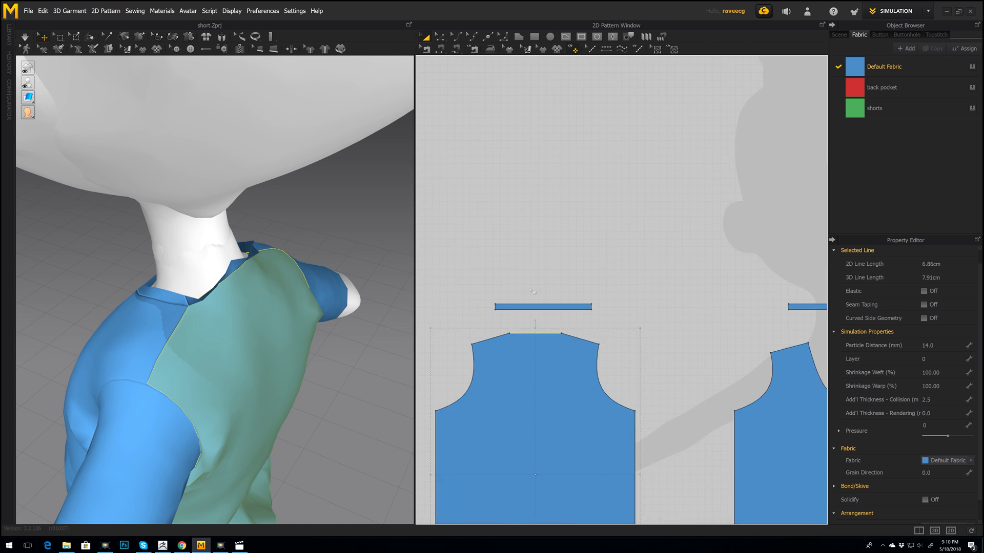
click(440, 36)
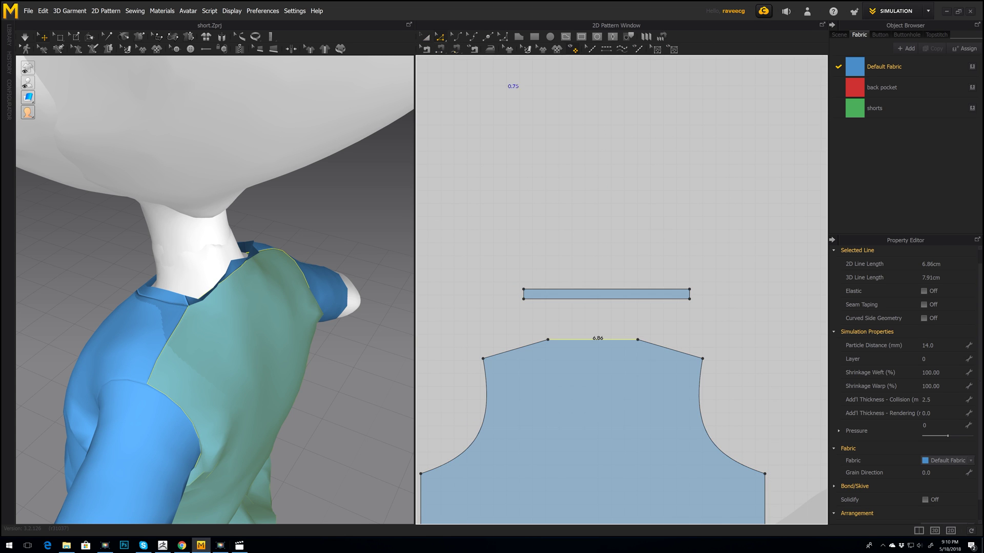
click(694, 296)
click(692, 298)
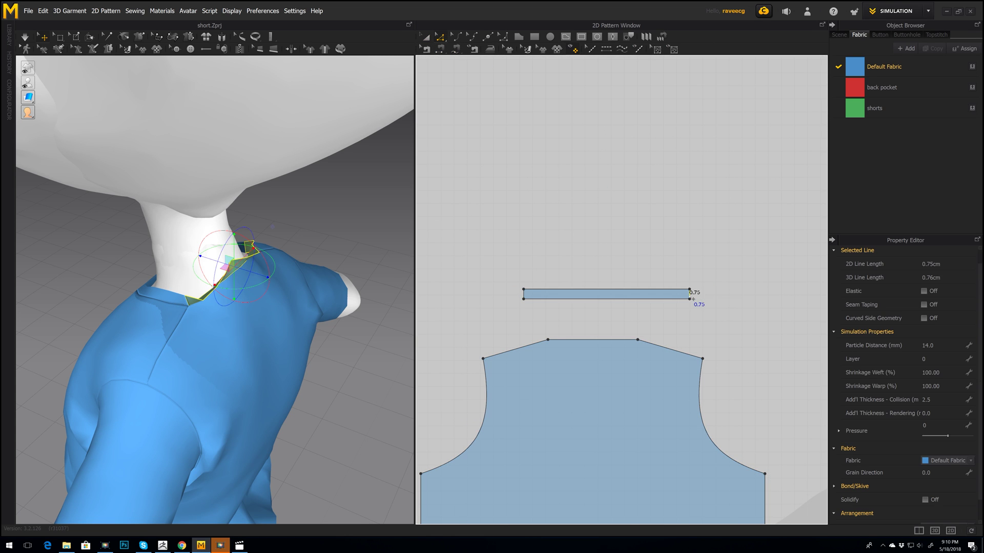
drag(693, 299, 637, 299)
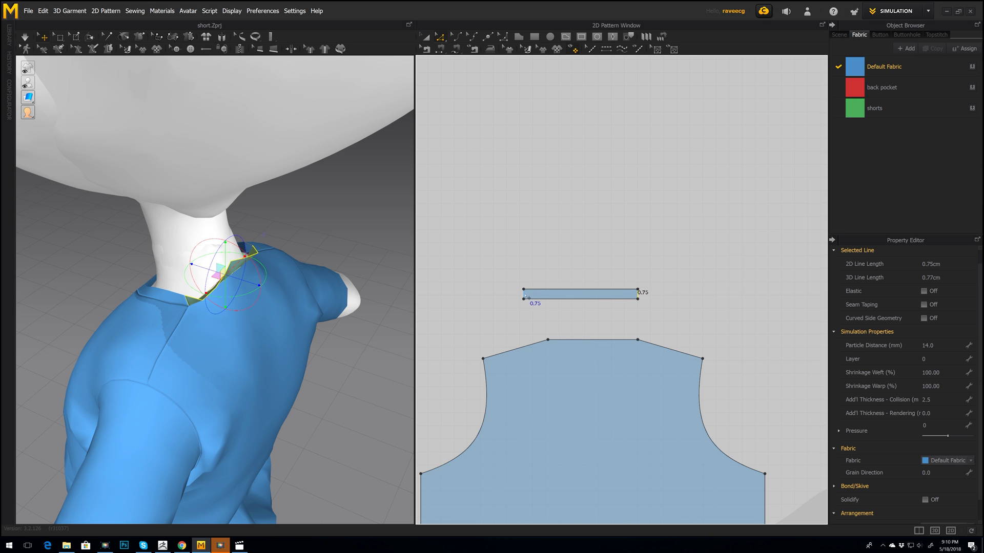
drag(528, 298, 560, 300)
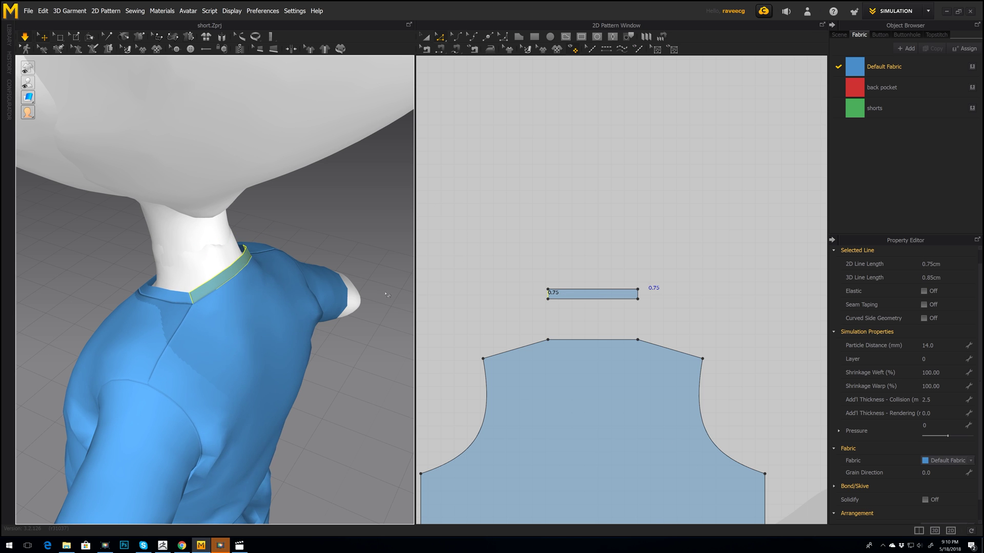
Lower the back pattern's neckline and both shoulder edges together slightly while simulating, and check the fit in 3D
right_drag(360, 303, 433, 305)
middle_drag(323, 301, 340, 311)
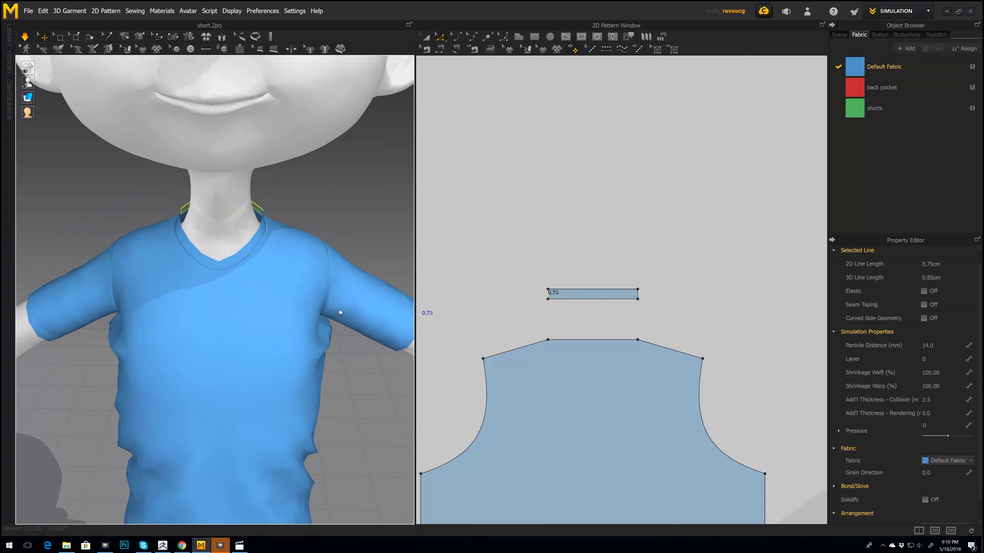
right_drag(293, 308, 350, 299)
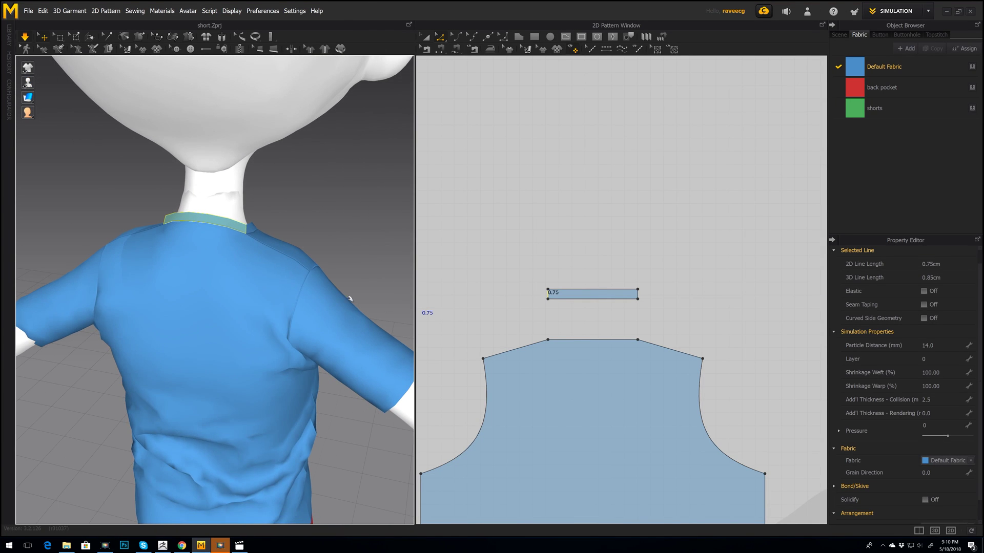
click(176, 293)
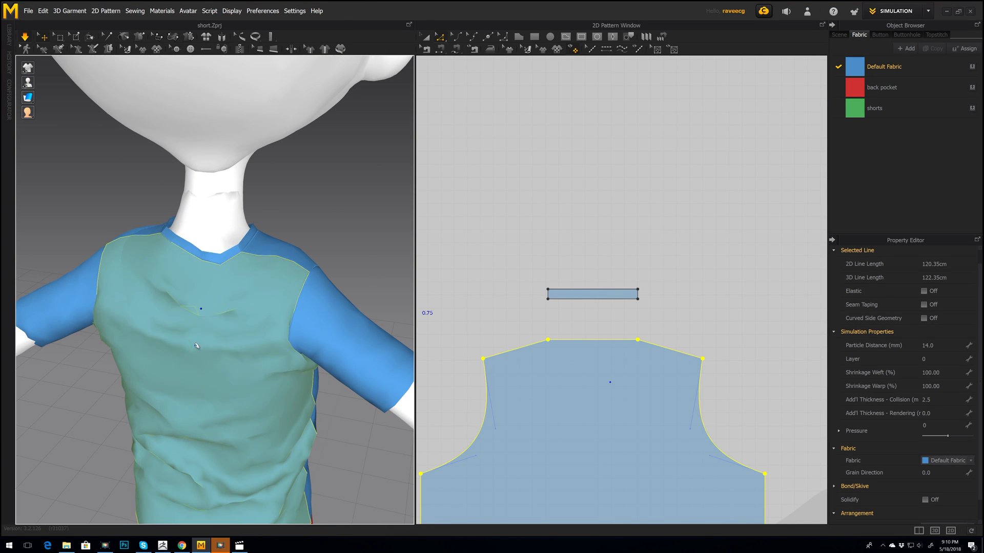
scroll(580, 316, up, 3)
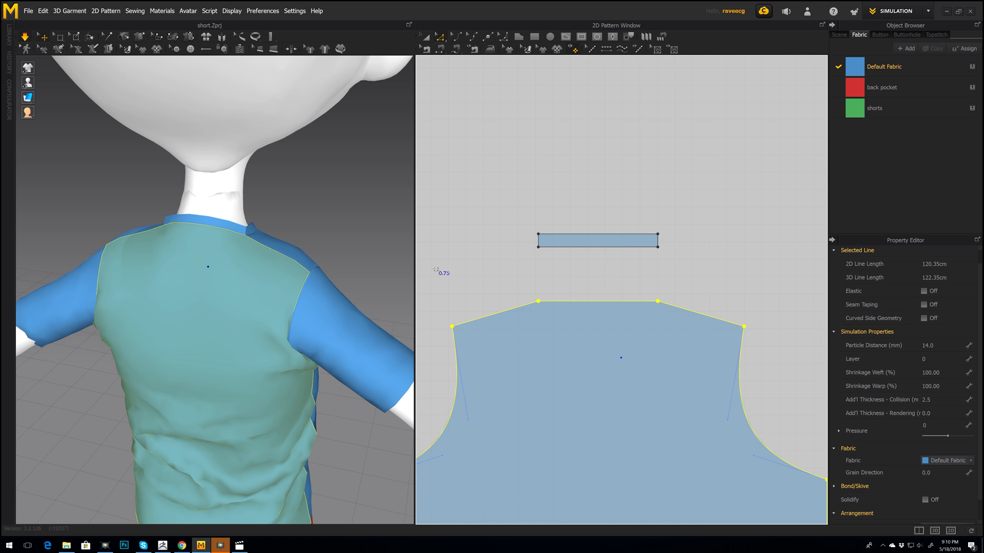
drag(433, 267, 514, 294)
drag(749, 349, 758, 350)
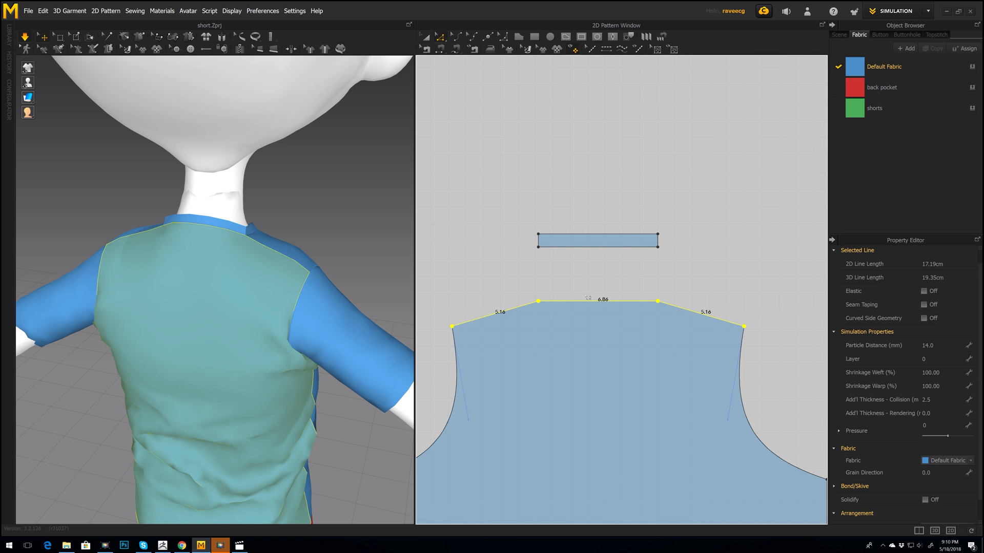
drag(589, 306, 589, 316)
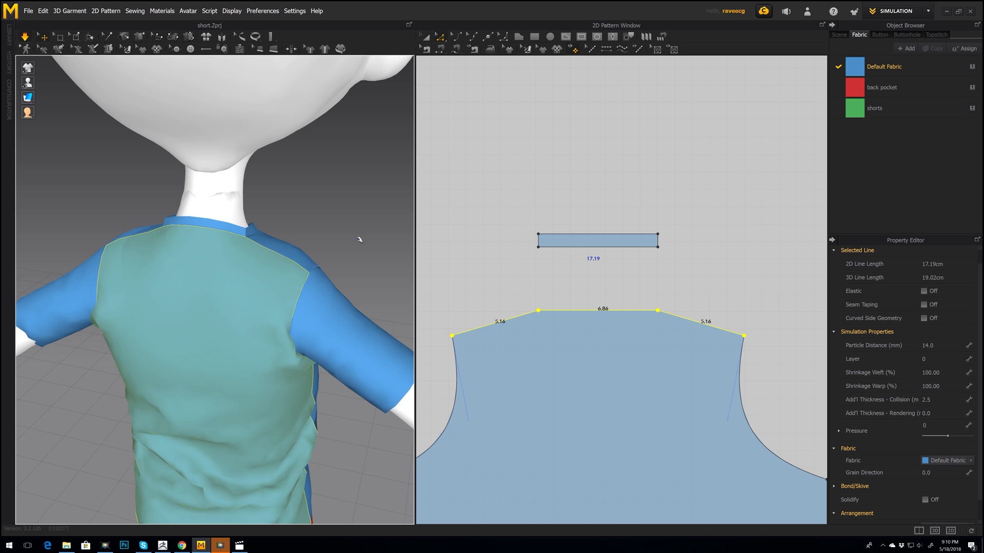
right_drag(358, 235, 268, 241)
scroll(260, 245, down, 7)
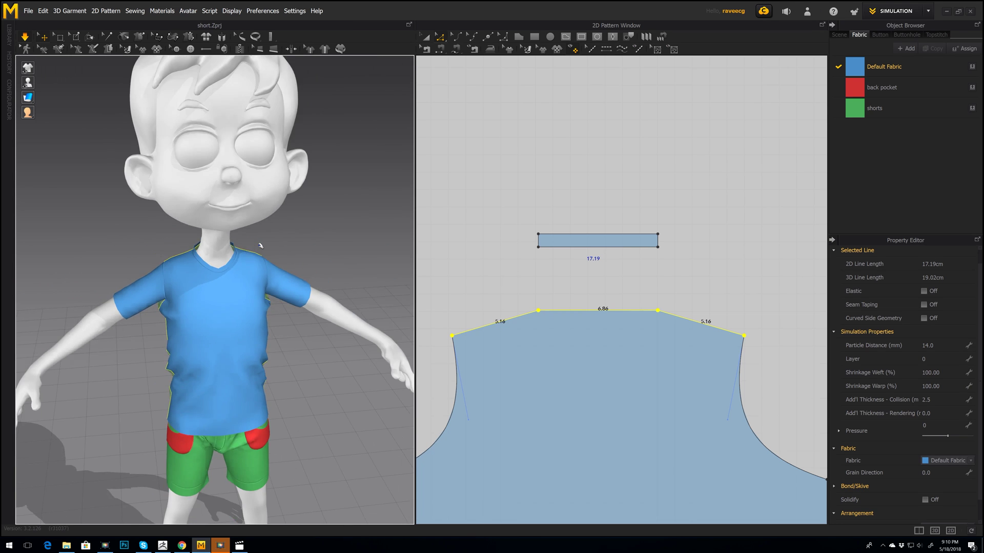
Examine the shirt's fit on the avatar in 3D together with the layout of its 2D patterns
middle_drag(321, 290, 339, 255)
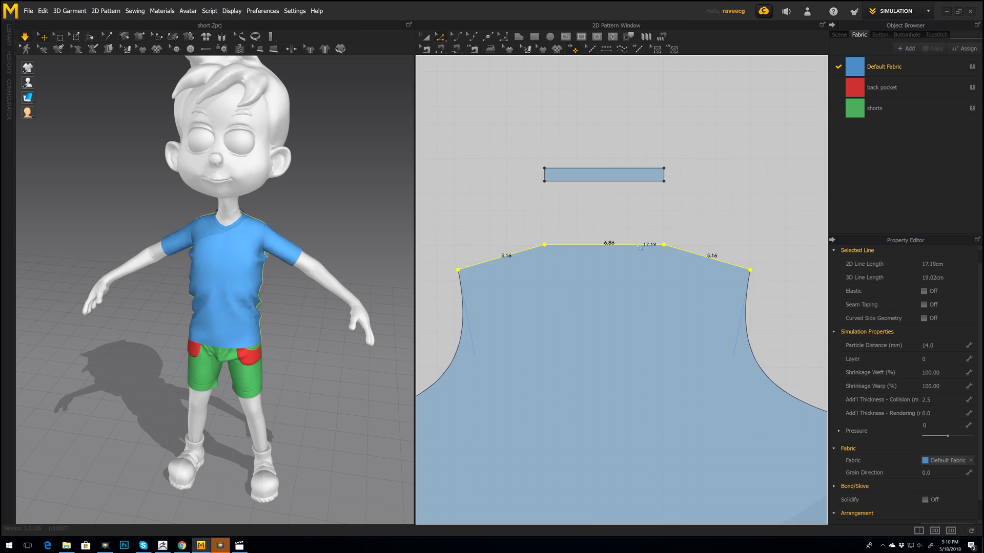
scroll(604, 304, down, 5)
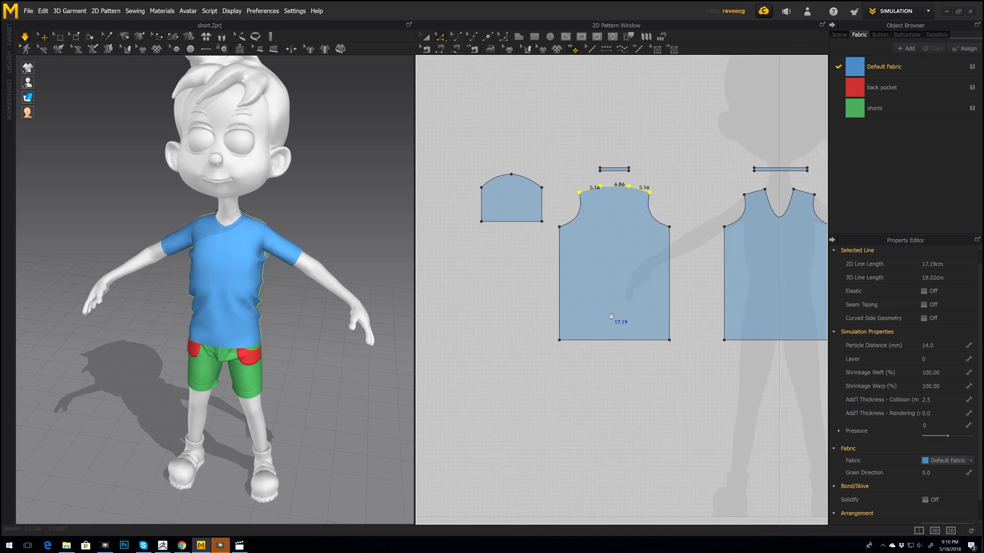
scroll(608, 310, up, 3)
right_drag(285, 346, 302, 344)
scroll(300, 344, down, 2)
scroll(301, 344, up, 4)
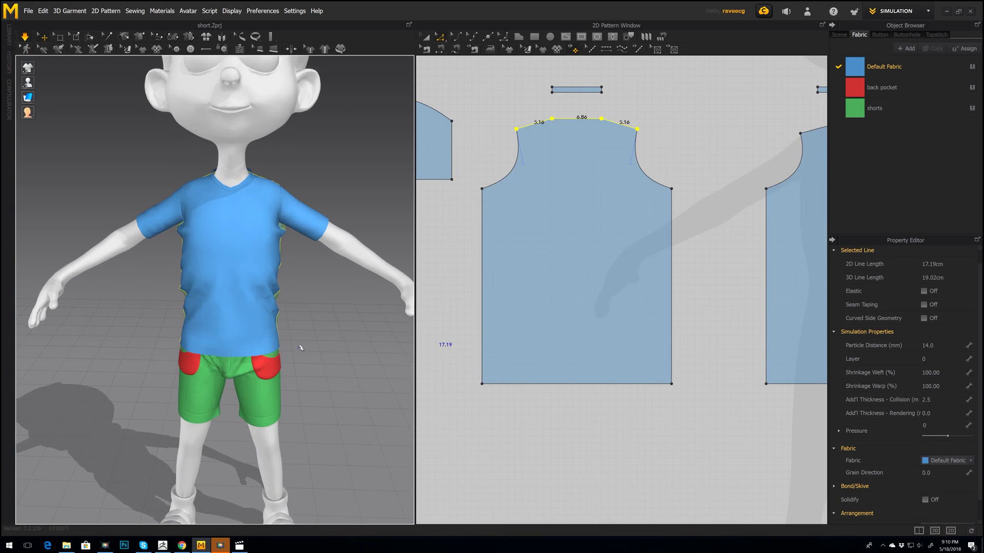
right_drag(569, 307, 551, 318)
scroll(551, 318, down, 3)
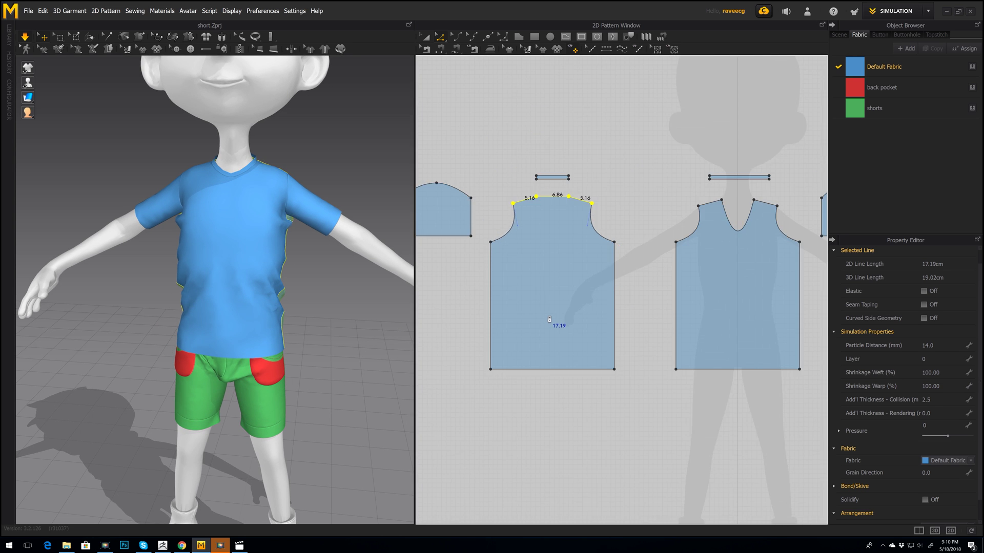
scroll(549, 320, up, 3)
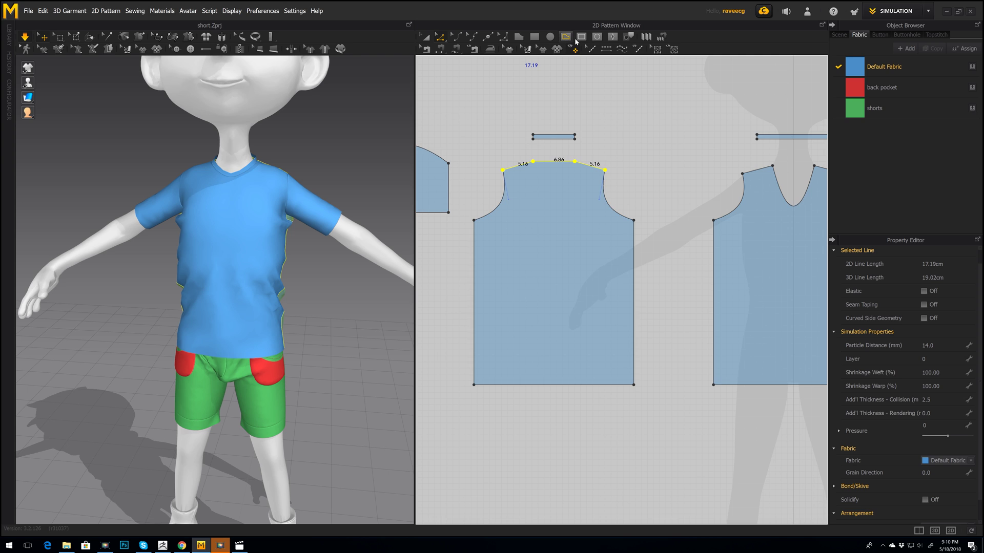
Draw a horizontal internal line about 26.3 cm long across the back and front body patterns, just above their lower edges
click(570, 43)
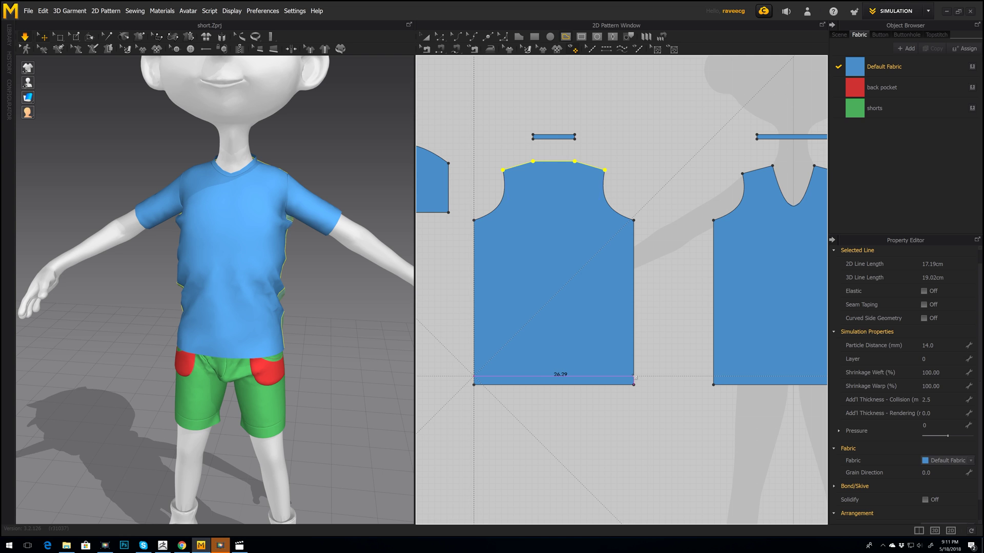
click(635, 377)
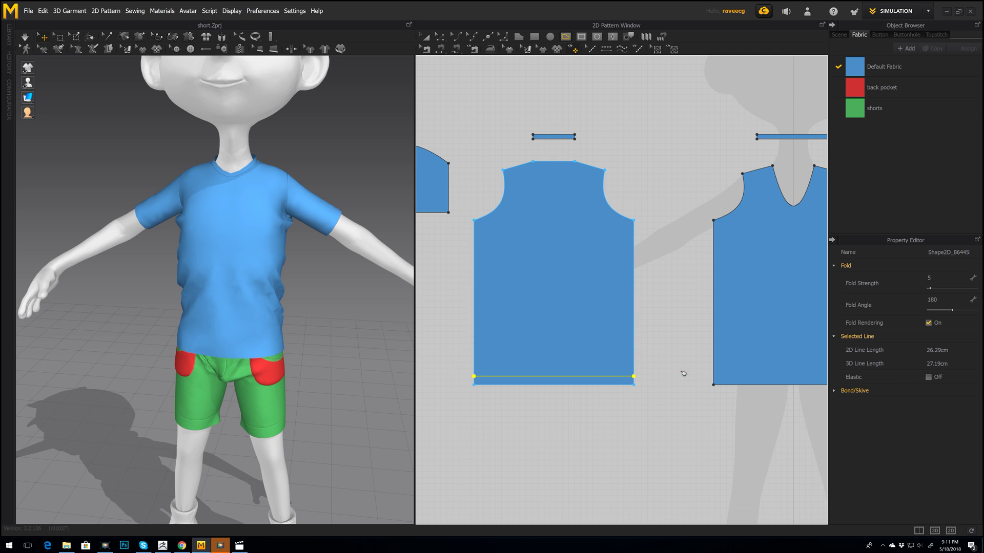
middle_drag(683, 374, 543, 359)
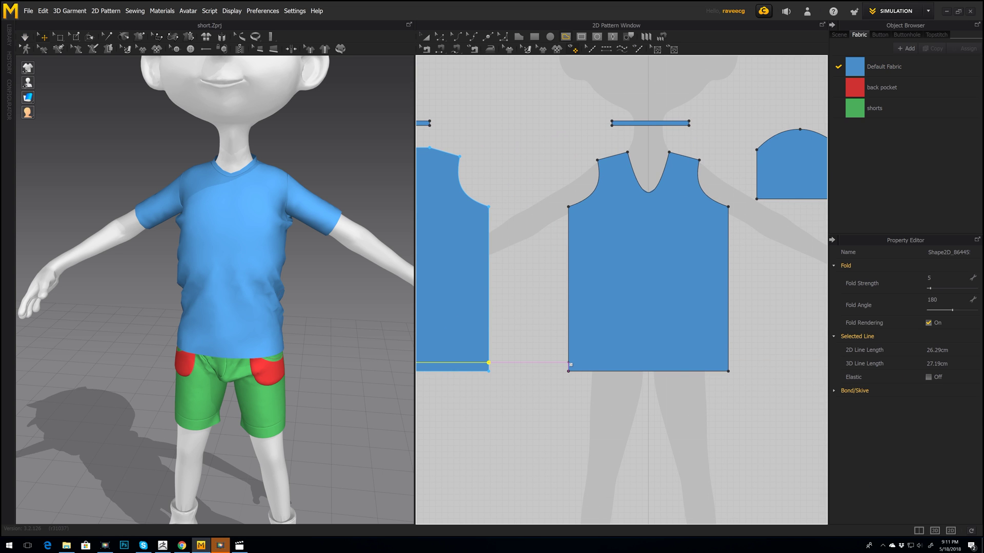
click(569, 363)
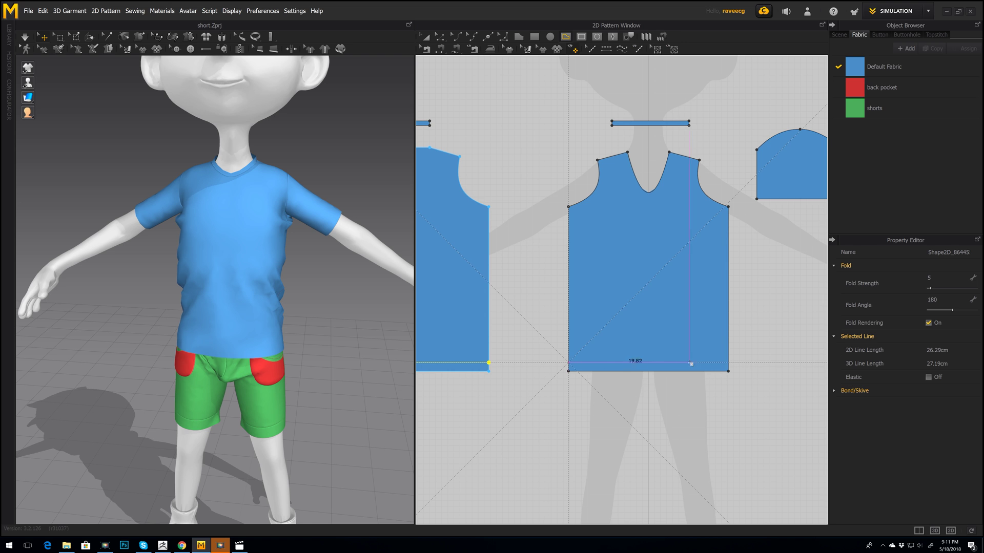
click(729, 363)
Draw a horizontal internal line about 14.4 cm long just above the lower edge of each sleeve pattern
scroll(730, 364, up, 2)
scroll(730, 363, down, 3)
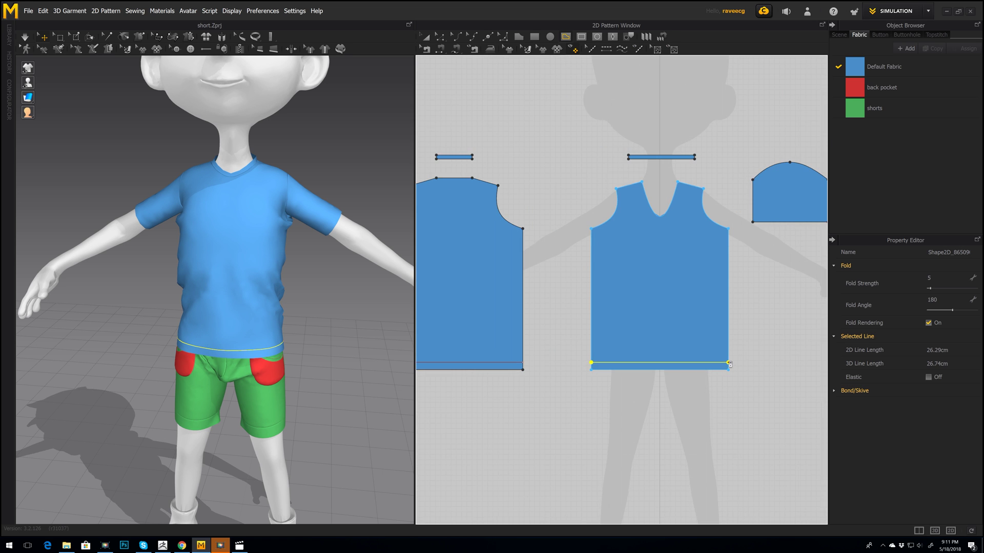
scroll(729, 363, down, 4)
scroll(796, 332, up, 2)
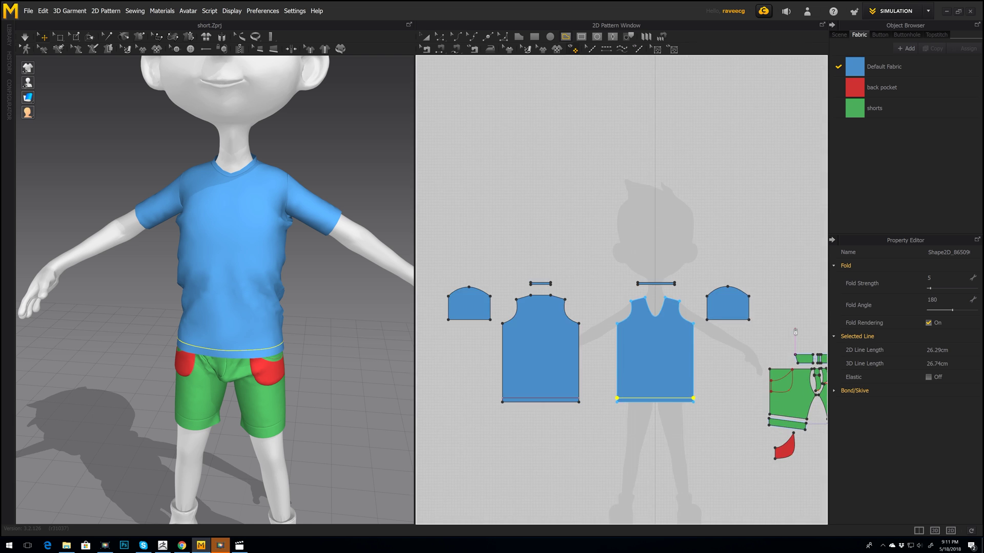
scroll(795, 331, up, 5)
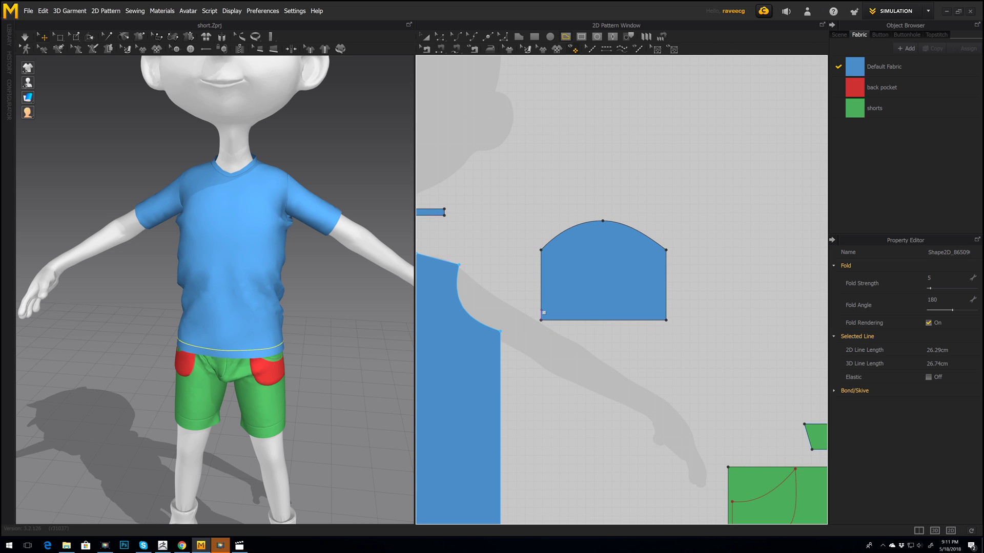
click(558, 313)
double_click(665, 312)
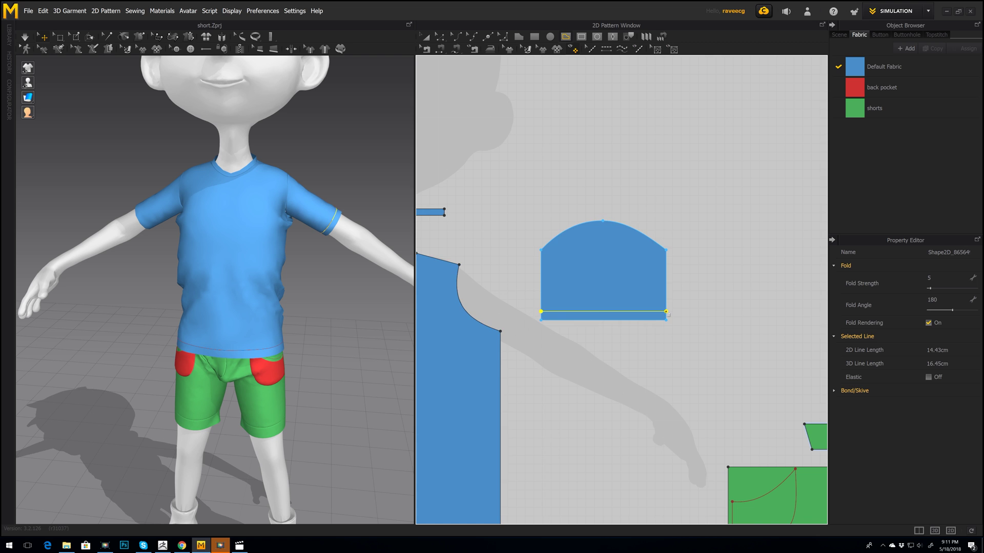
middle_drag(593, 323, 815, 316)
middle_drag(461, 324, 820, 316)
scroll(597, 316, up, 1)
scroll(586, 319, down, 3)
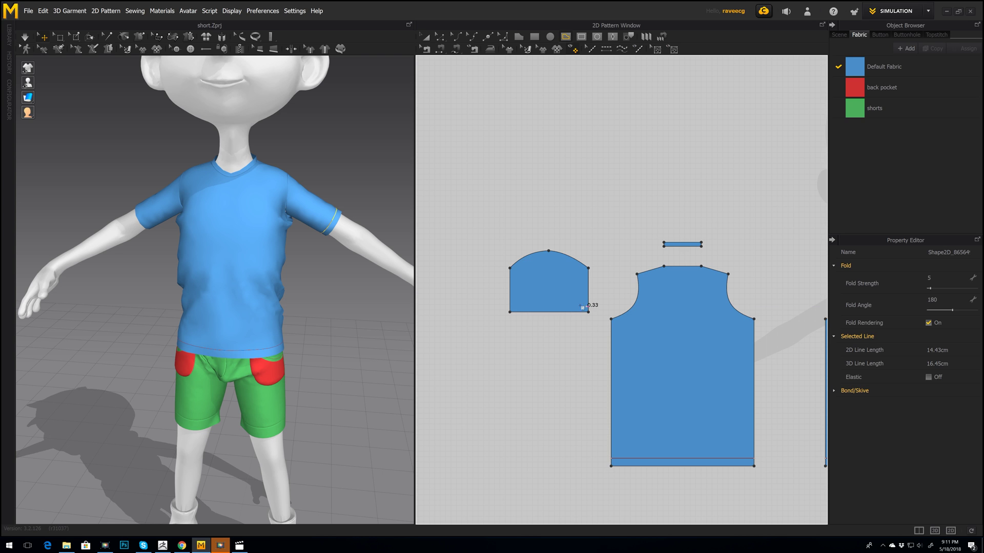
click(587, 307)
click(555, 311)
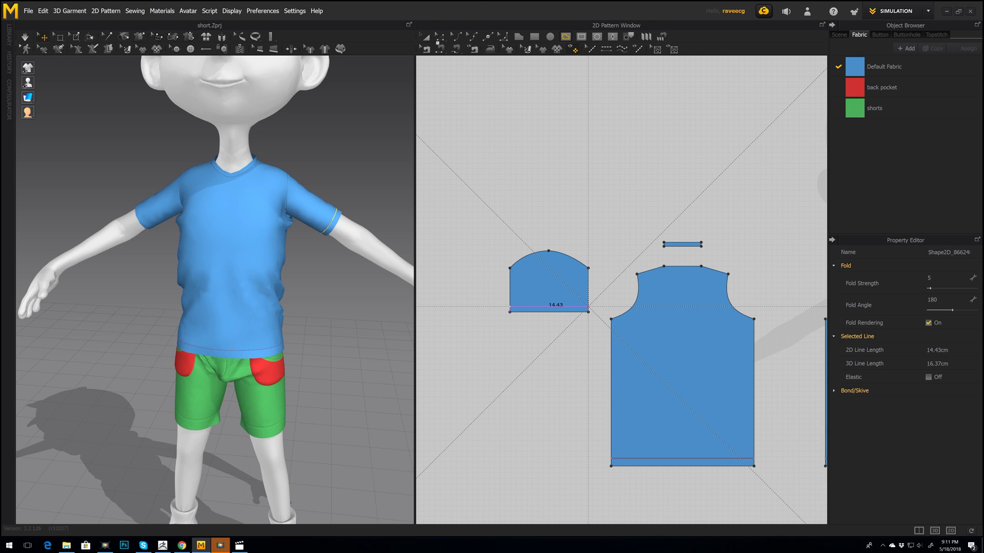
Cut and sew the hem bands off the sleeve beside the back pattern and off the back body along their internal lines
click(439, 38)
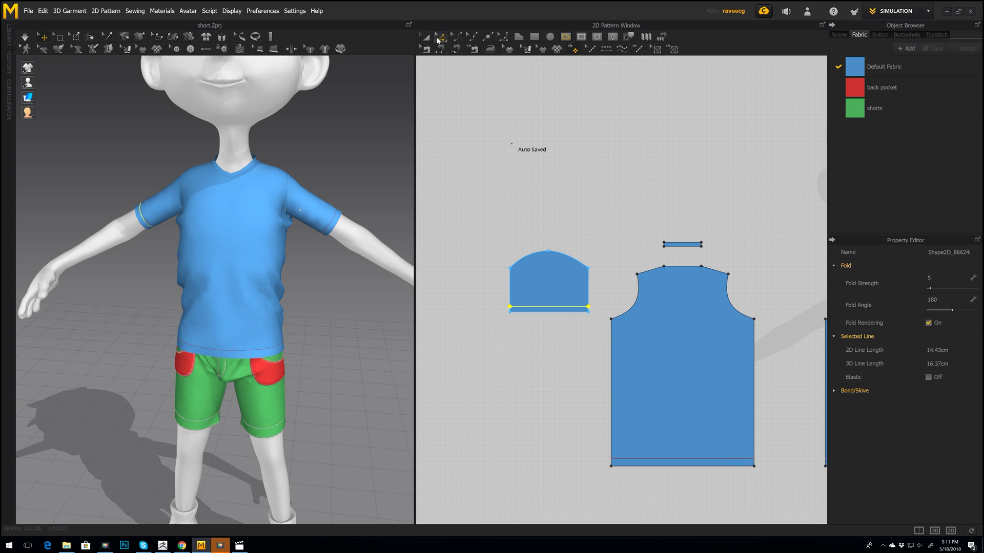
middle_drag(630, 350, 556, 283)
right_click(487, 240)
mouse_move(517, 431)
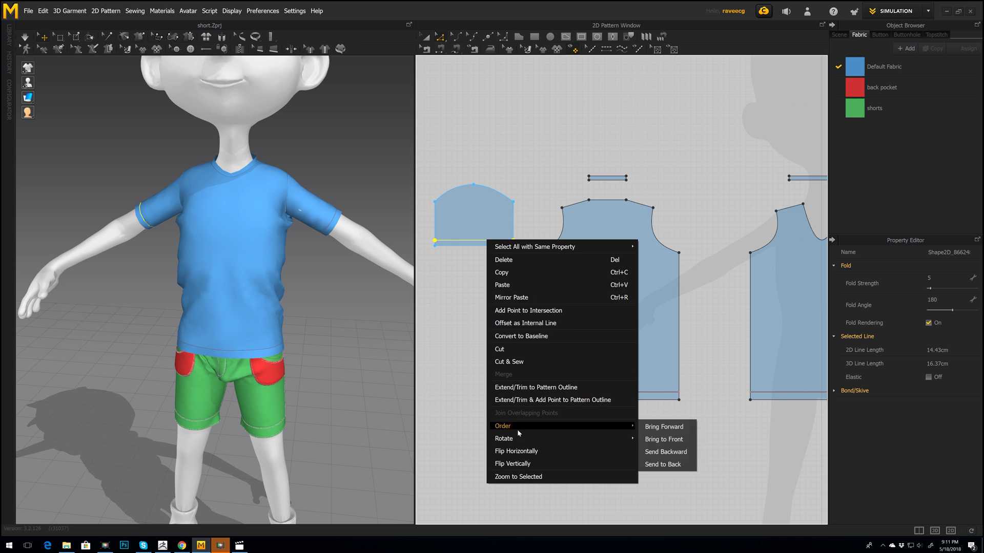
click(512, 361)
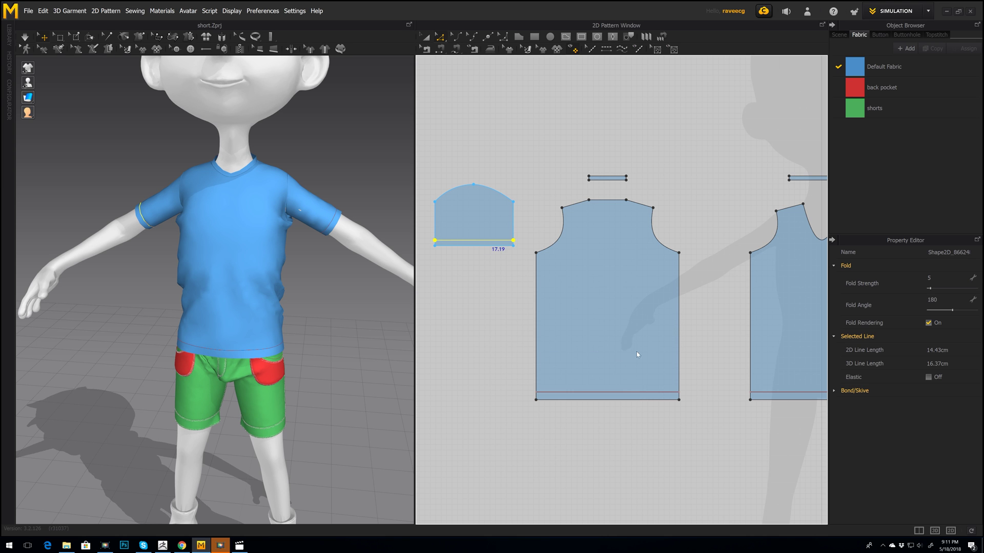
right_click(608, 395)
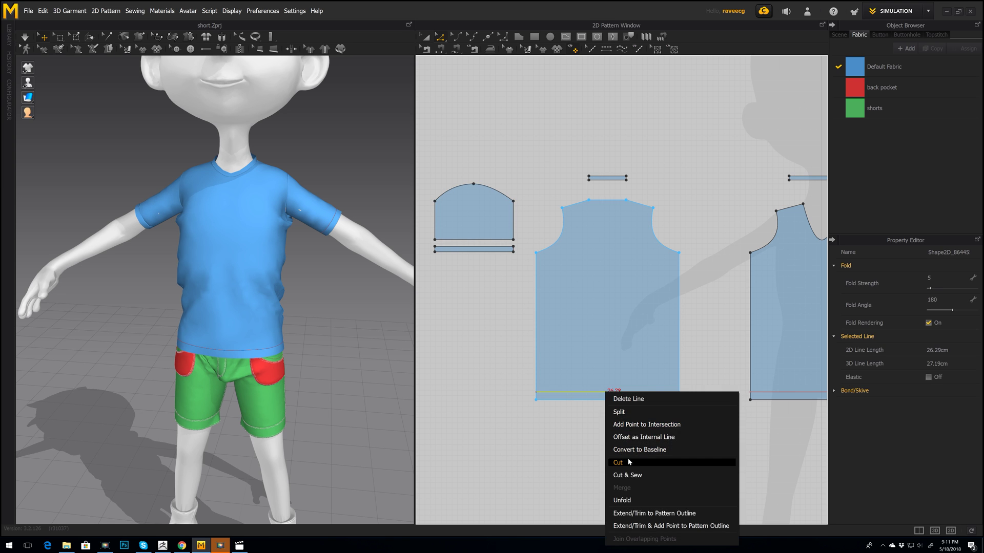
click(629, 475)
Cut and sew the hem bands off the front body and the sleeve beside it along their internal lines
middle_drag(728, 405, 548, 383)
click(631, 372)
right_click(635, 375)
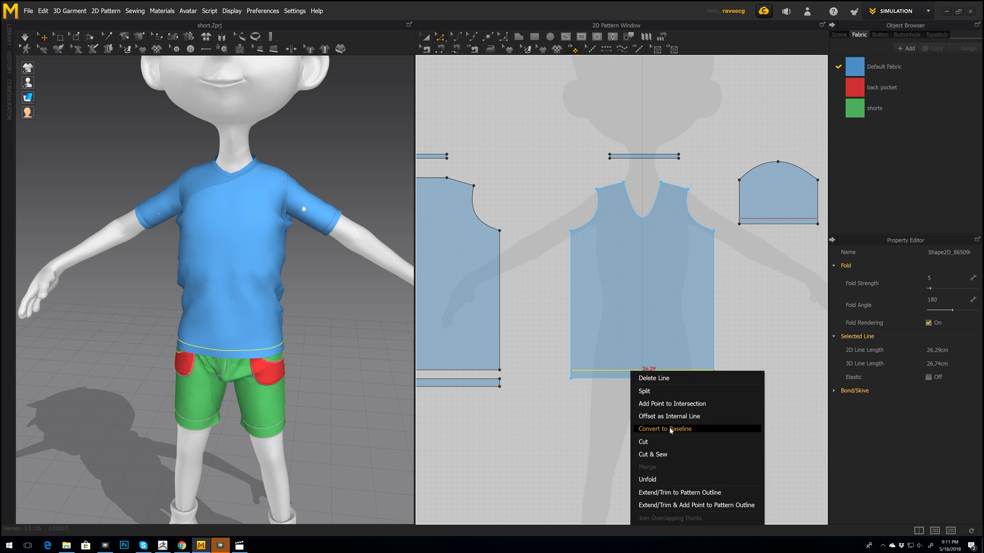
click(648, 455)
middle_drag(751, 262, 651, 291)
click(679, 249)
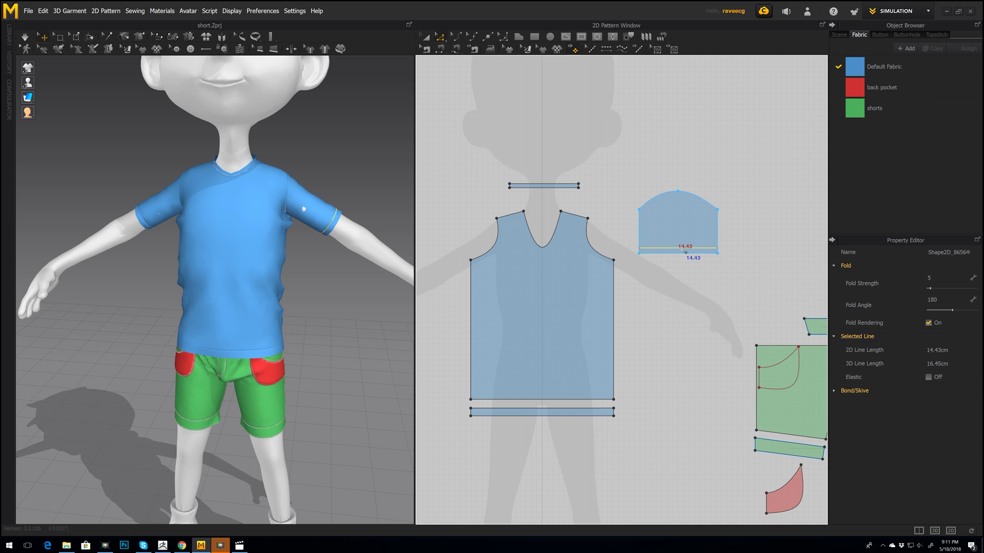
right_click(681, 249)
click(703, 333)
Simulate the shirt with its separate hem bands and pull on the sleeve at the avatar's left arm to settle the drape
middle_drag(666, 338, 672, 340)
key(space)
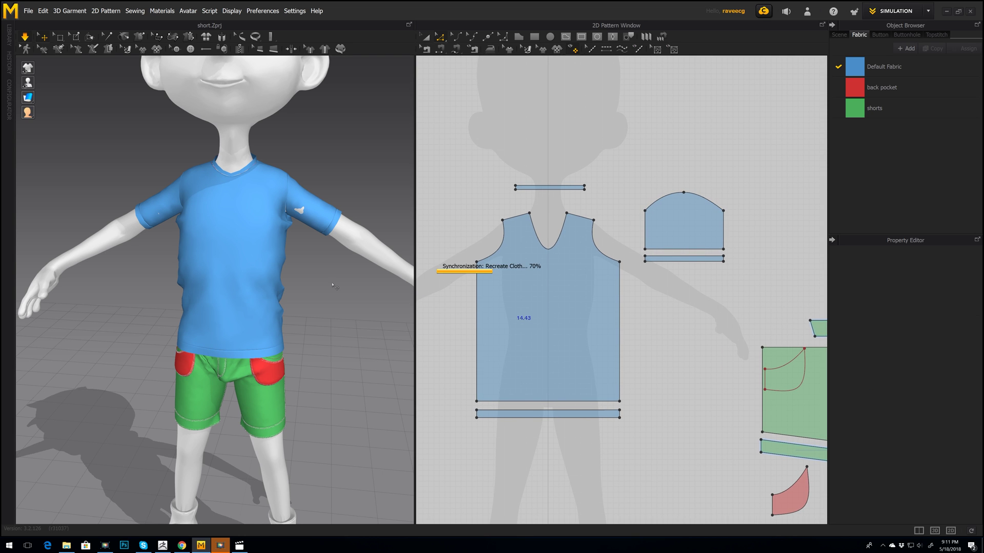
right_drag(316, 293, 300, 286)
click(319, 229)
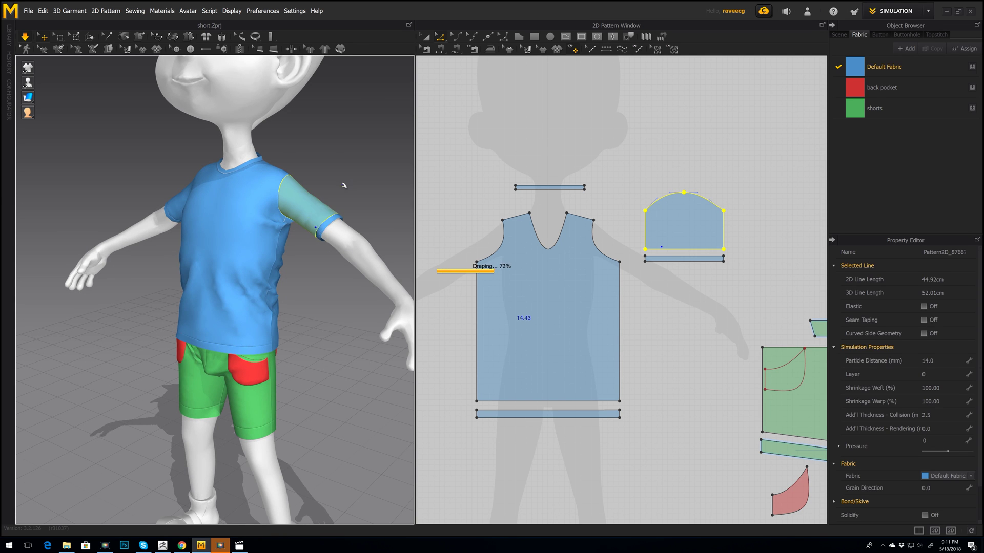
key(2)
drag(318, 207, 295, 175)
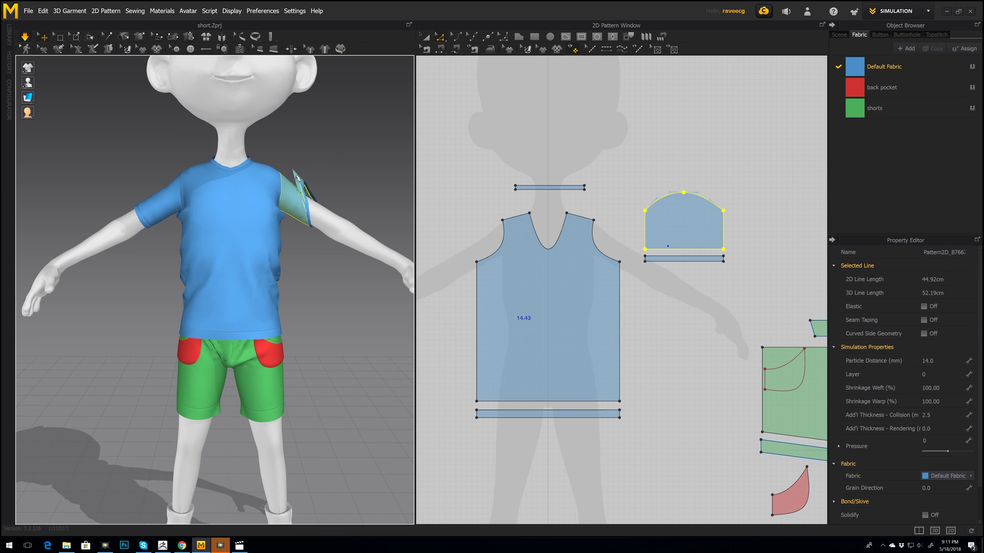
click(272, 329)
right_drag(271, 328, 387, 362)
scroll(332, 358, up, 1)
scroll(323, 360, down, 4)
right_drag(287, 353, 333, 349)
scroll(310, 364, up, 5)
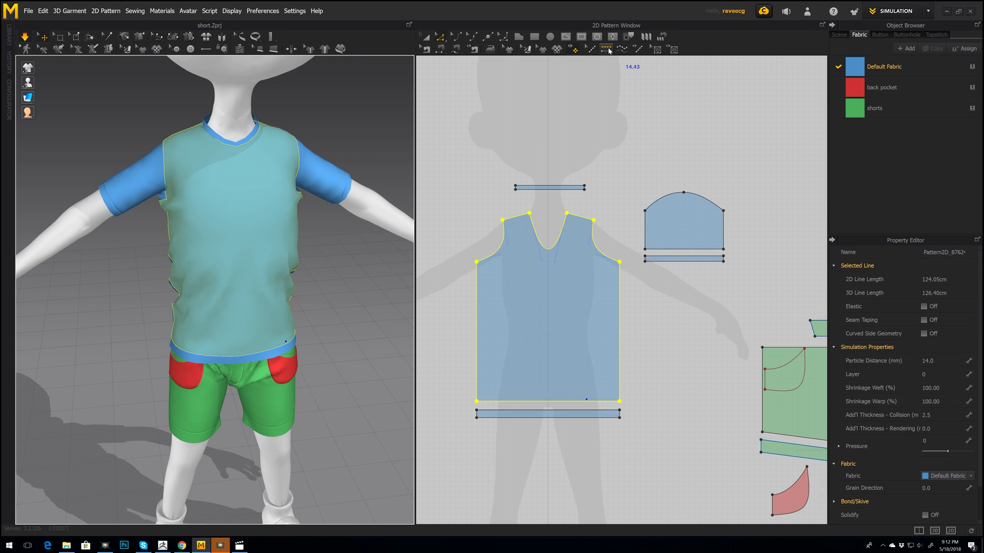
Add the Default Topstitch along both side seams of the front body pattern
click(608, 50)
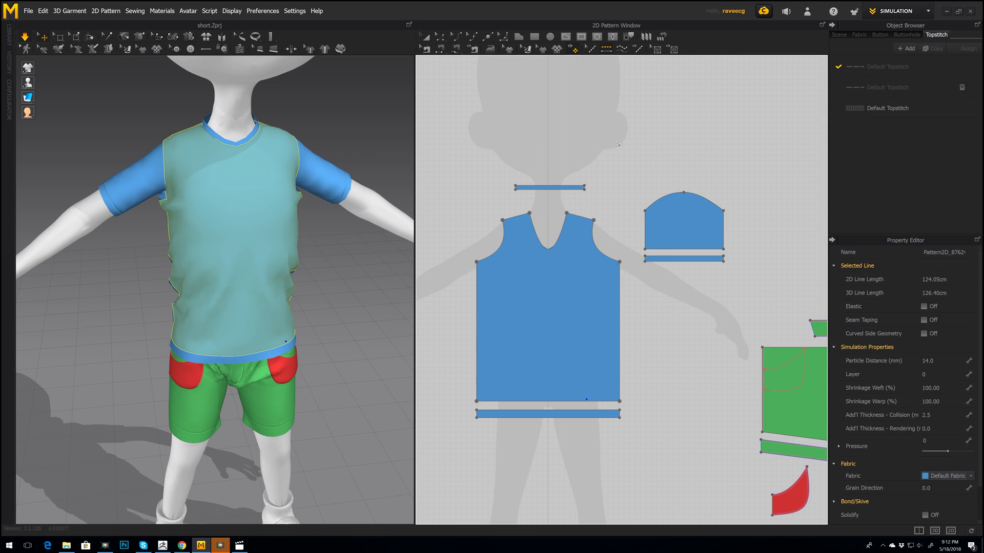
click(621, 318)
right_drag(318, 302, 369, 239)
scroll(256, 299, up, 5)
scroll(255, 299, up, 3)
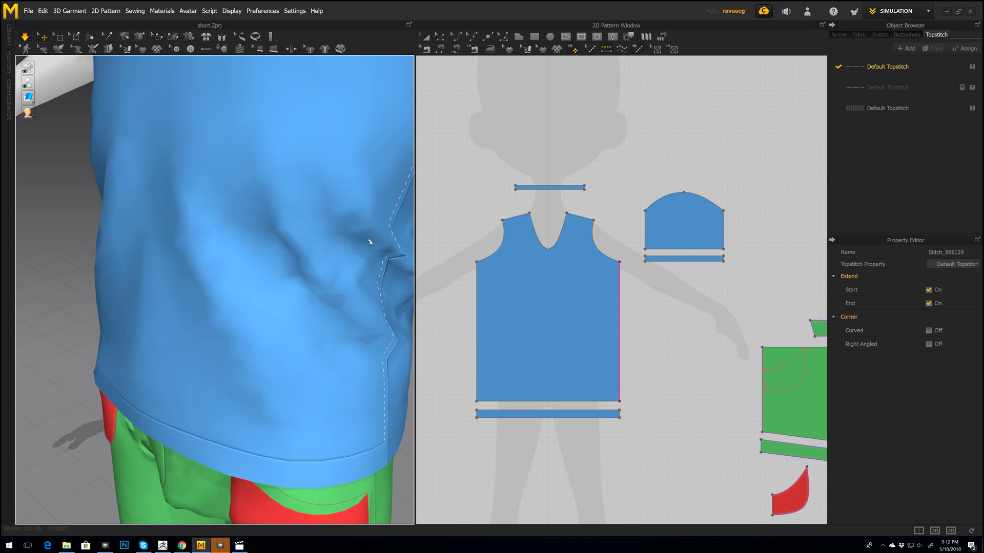
right_drag(211, 247, 270, 248)
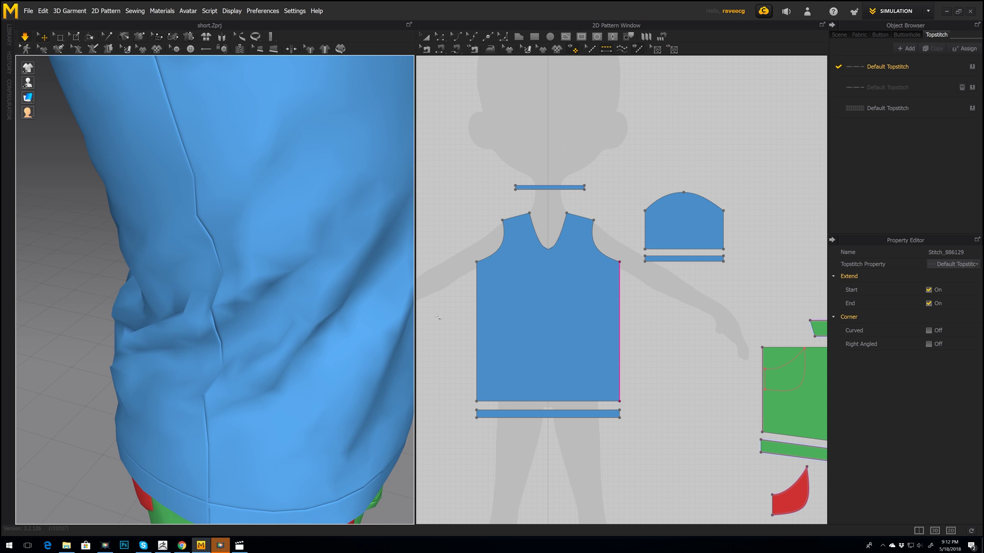
click(477, 331)
Try to topstitch the curved caps of both sleeve patterns
mouse_move(290, 105)
middle_down()
mouse_move(327, 288)
mouse_move(310, 159)
mouse_move(286, 88)
middle_up()
right_drag(286, 88, 288, 283)
scroll(282, 145, down, 4)
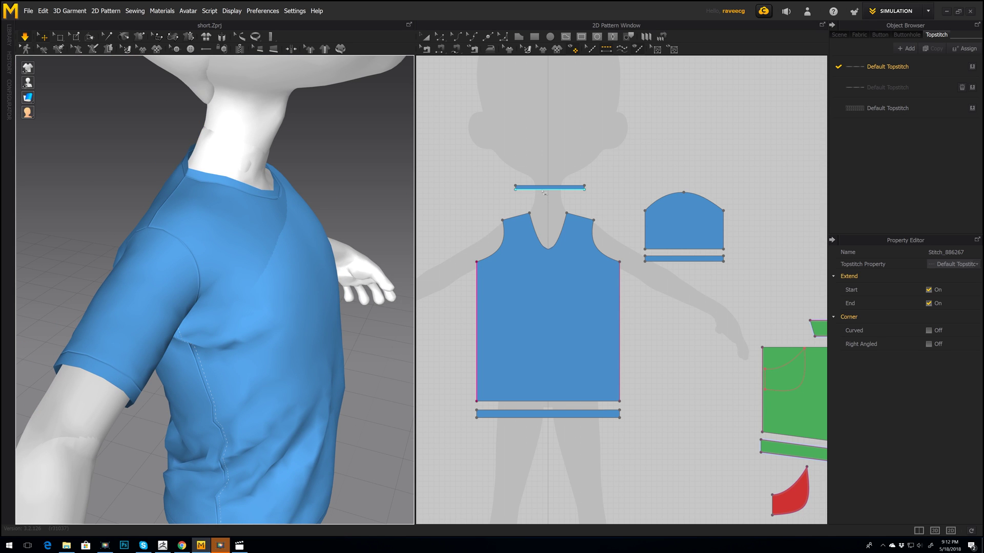
click(703, 197)
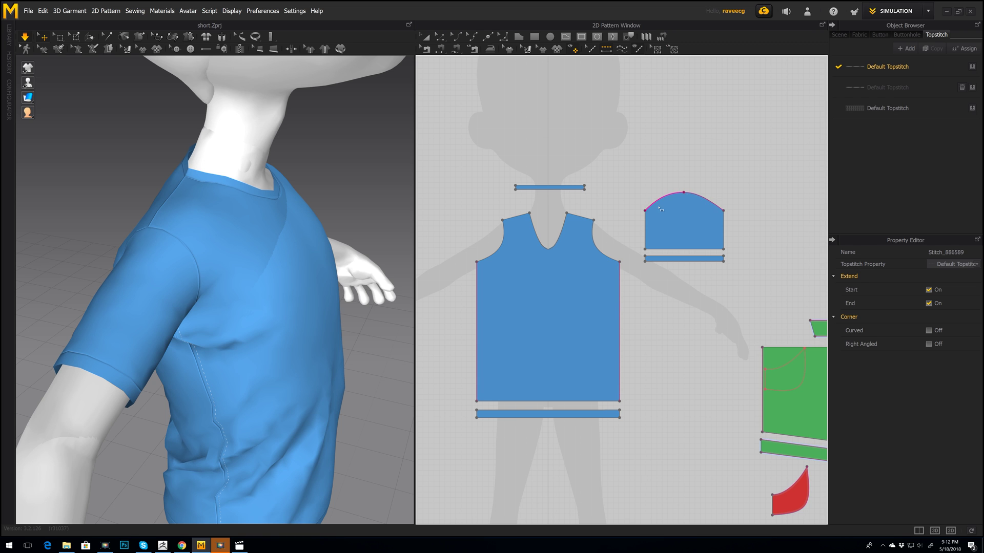
middle_drag(548, 280, 791, 290)
middle_drag(617, 272, 720, 287)
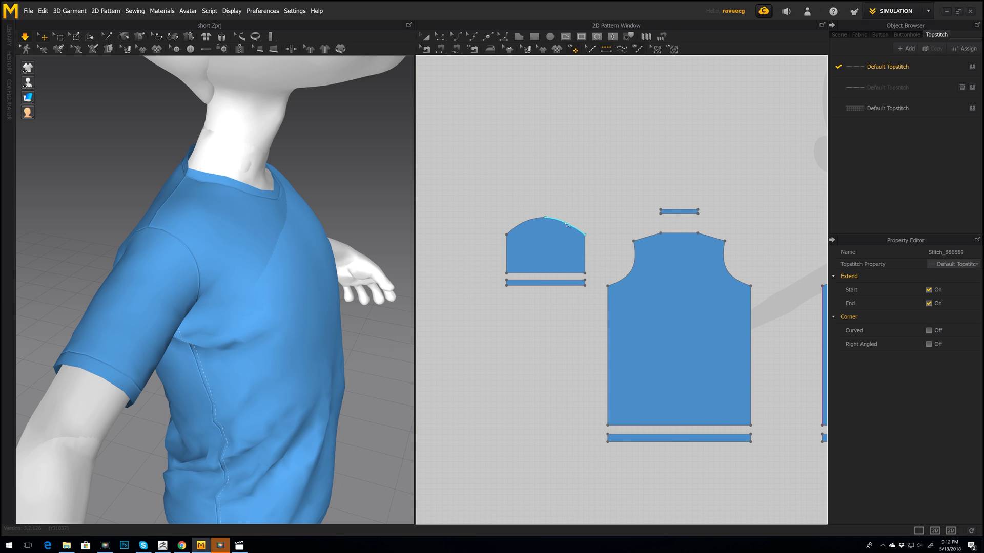
click(529, 222)
key(0)
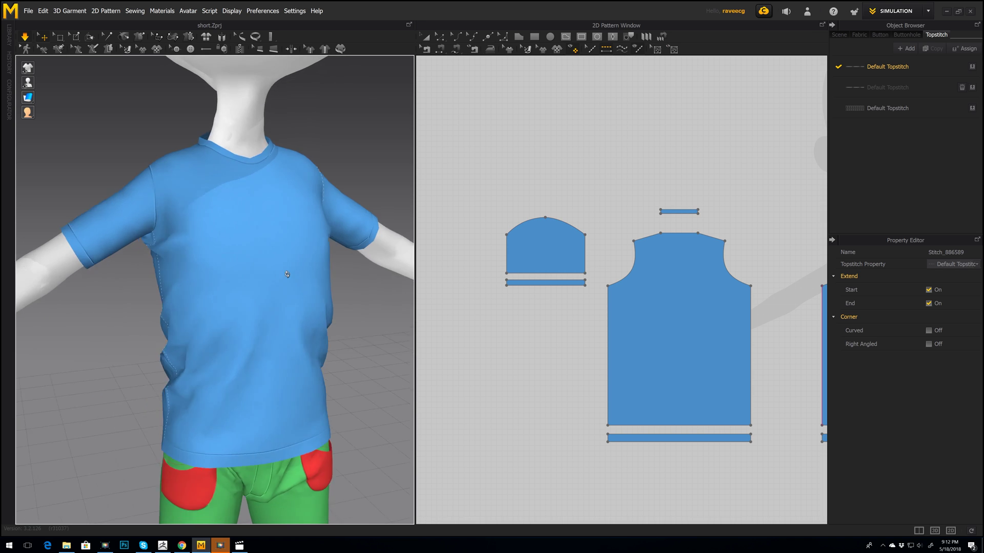
Add the Default Topstitch along both armhole curves of the back and front body patterns and check the stitching in 3D
click(634, 272)
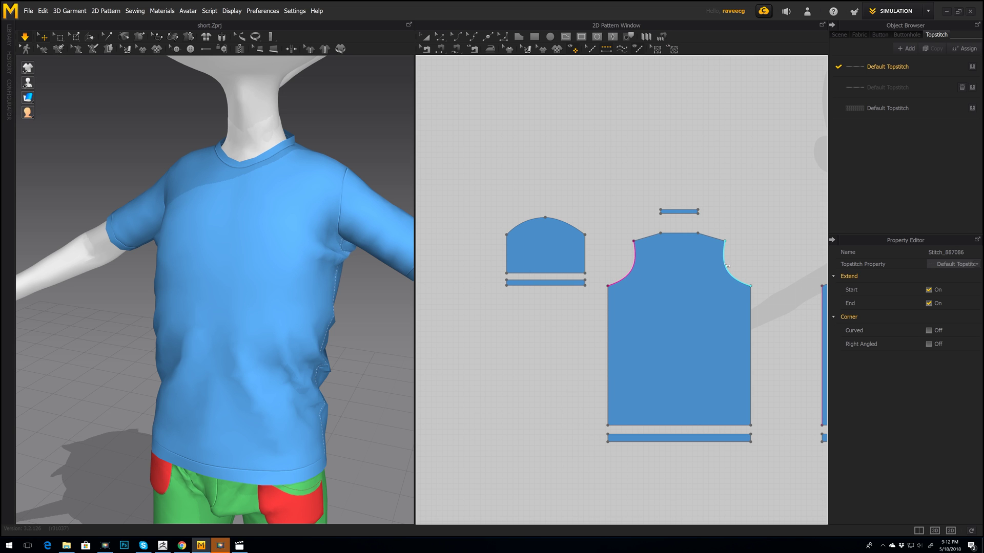
click(728, 269)
middle_drag(757, 250, 560, 257)
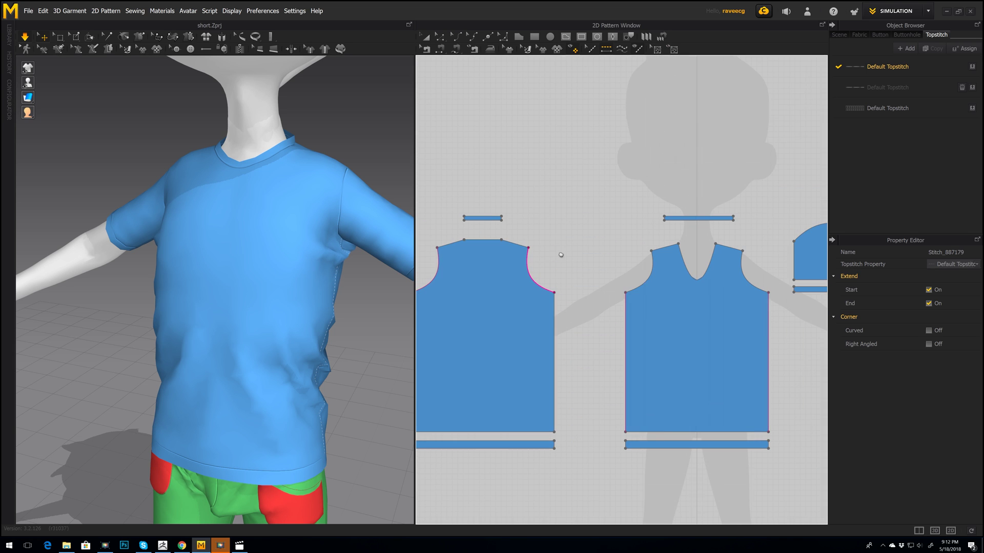
click(650, 281)
click(744, 277)
right_drag(283, 207, 312, 211)
scroll(312, 212, down, 3)
scroll(302, 216, up, 3)
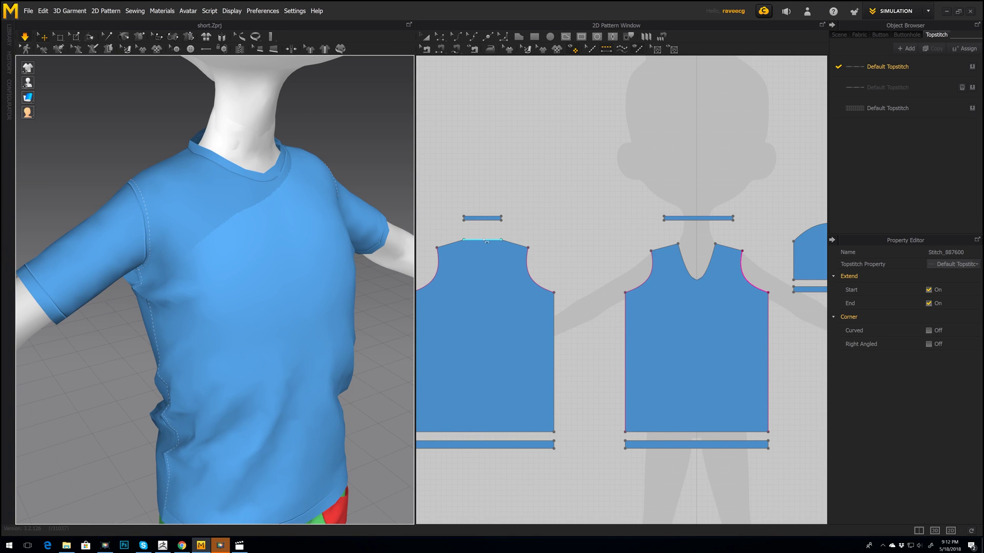
Add the Default Topstitch along the back and front necklines of the shirt body patterns and check the stitching in 3D
click(483, 240)
click(698, 281)
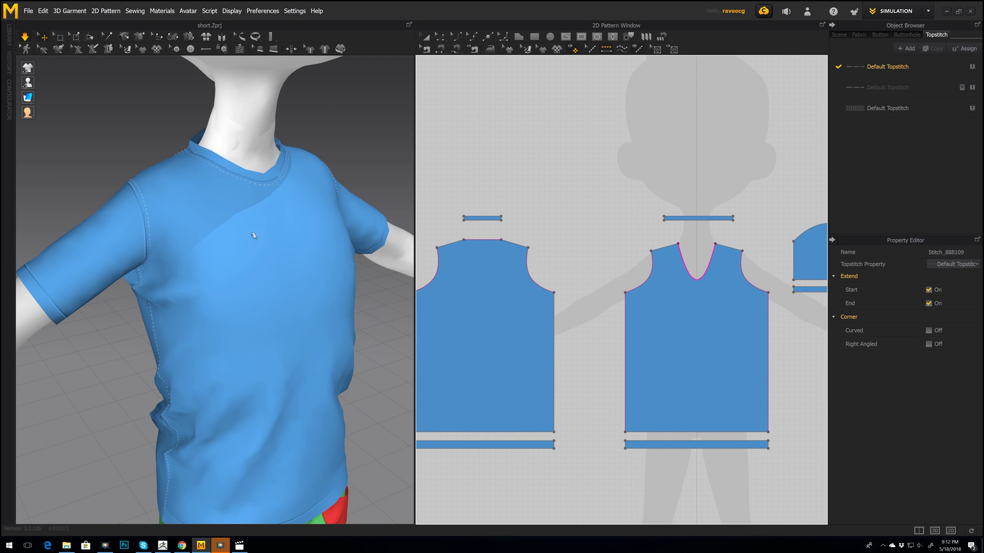
scroll(257, 254, down, 4)
right_drag(318, 259, 282, 254)
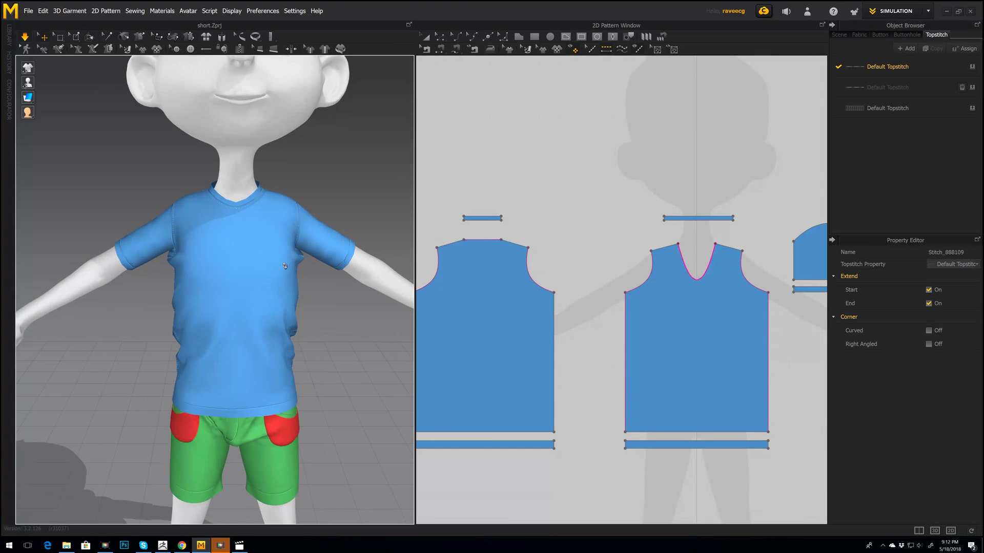
middle_drag(281, 254, 283, 240)
Add the Default Topstitch along the hem seams of both sleeves
middle_drag(723, 256, 586, 259)
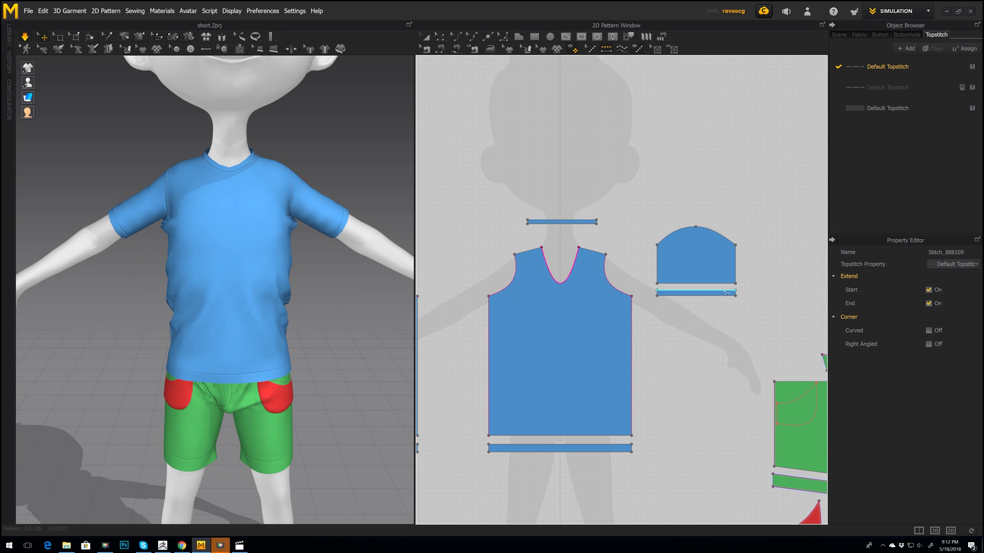
right_drag(711, 285, 466, 291)
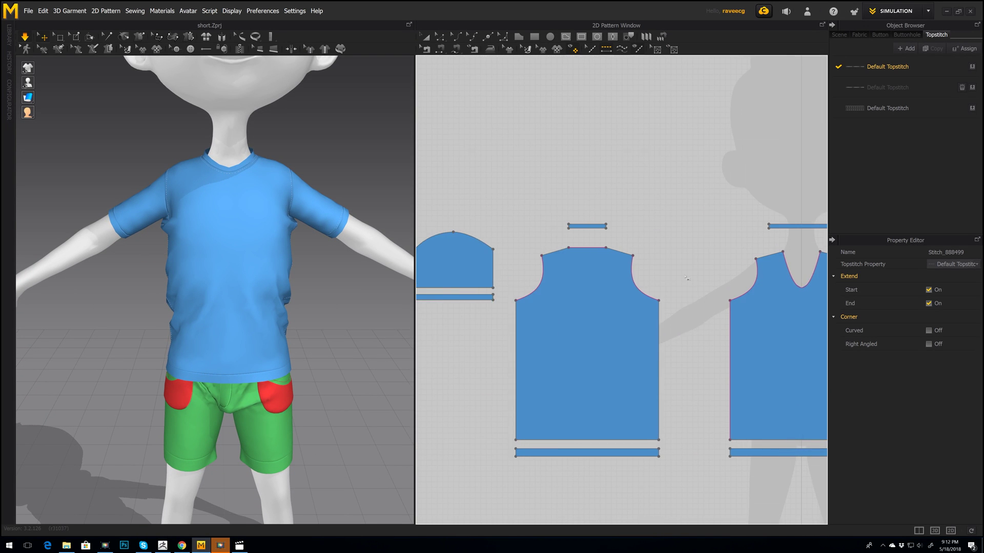
click(465, 291)
Examine the topstitched shirt on the whole avatar from the front, from above and from the side
right_drag(241, 279, 309, 306)
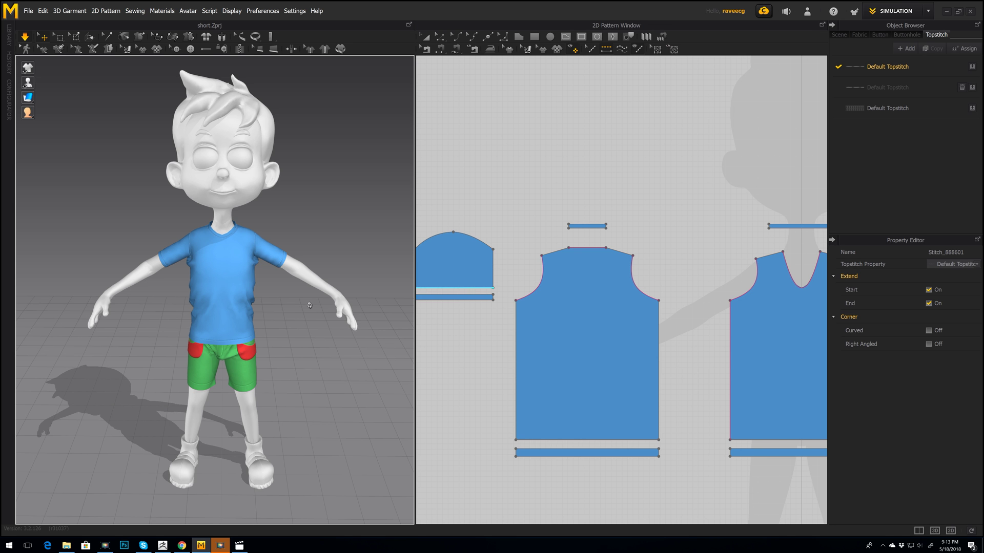
right_drag(303, 357, 287, 397)
scroll(231, 397, up, 3)
scroll(198, 396, down, 8)
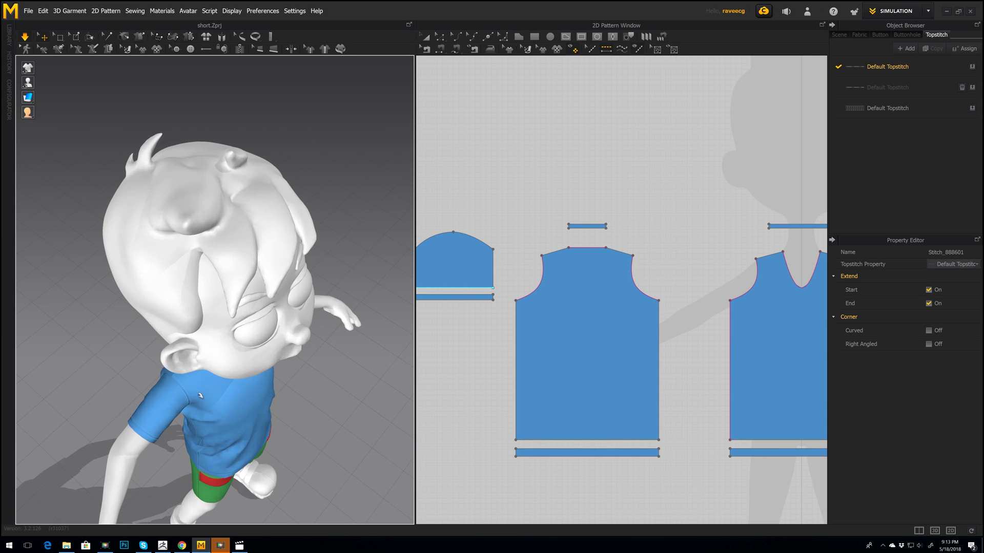
right_drag(132, 429, 93, 405)
scroll(94, 406, down, 4)
right_drag(145, 383, 157, 393)
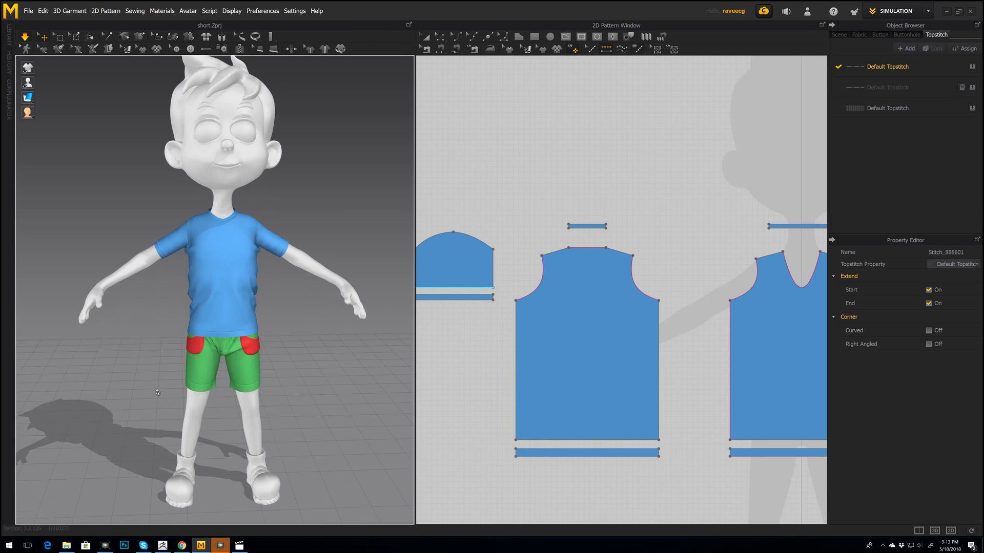